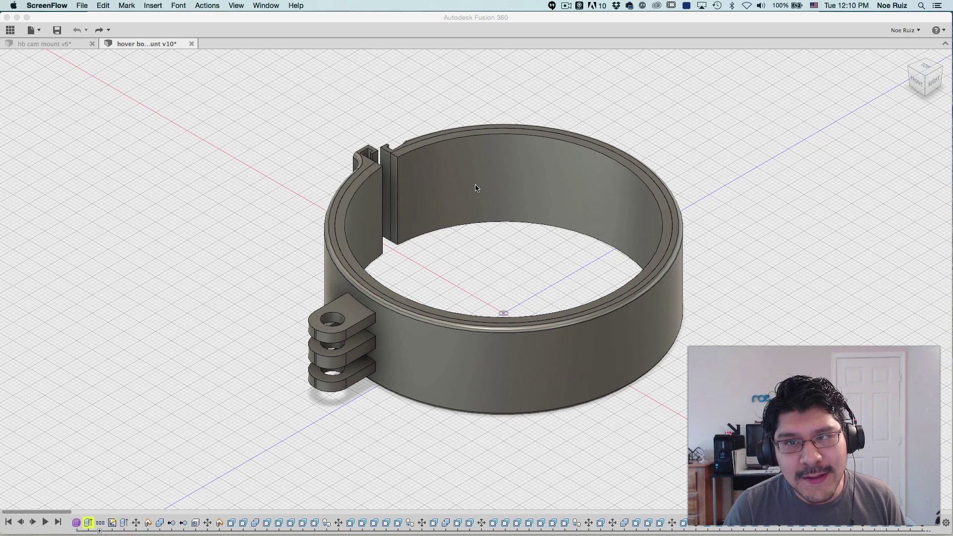
Play the IO HAWK hoverboard video muted in Chrome, then switch to the Making of 'Real GTA' tab
key(super+Tab)
key(super+Tab)
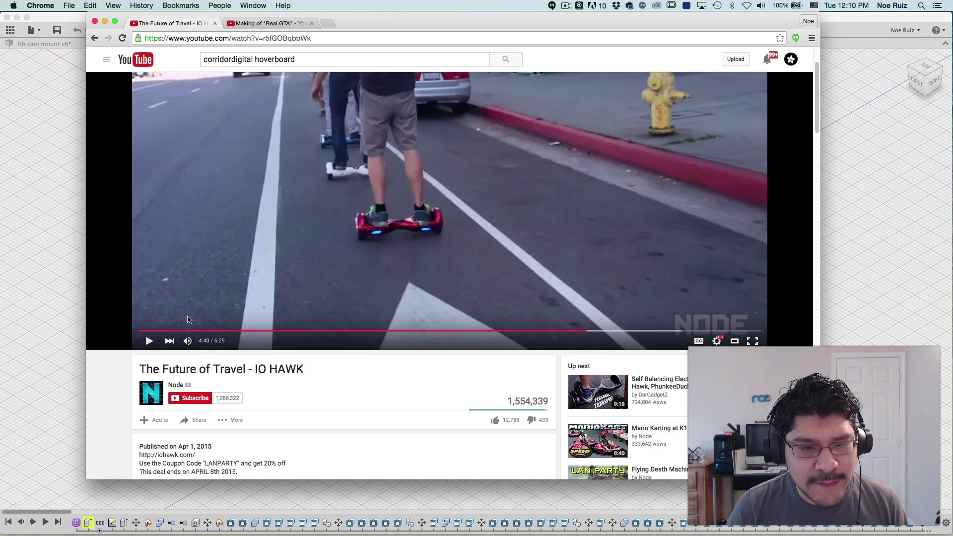
scroll(171, 343, up, 2)
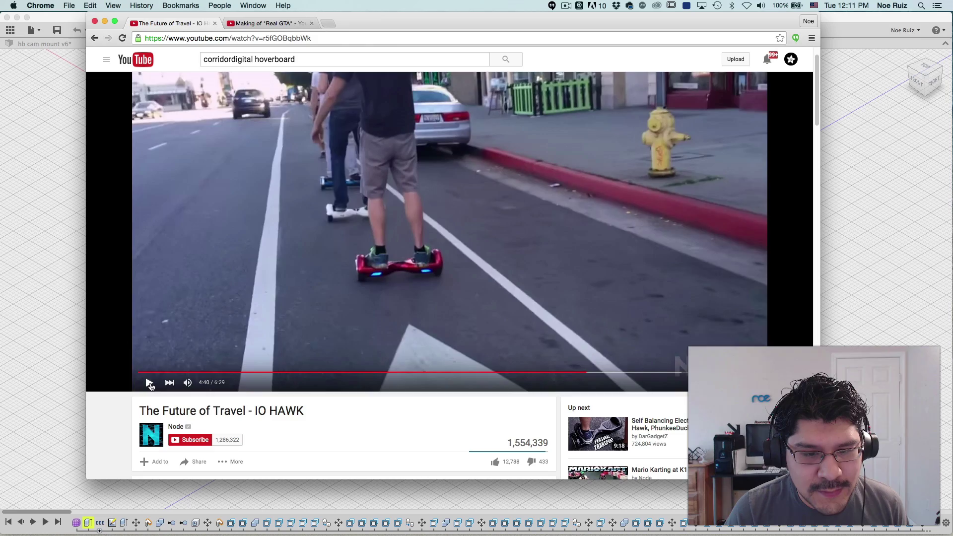
click(149, 383)
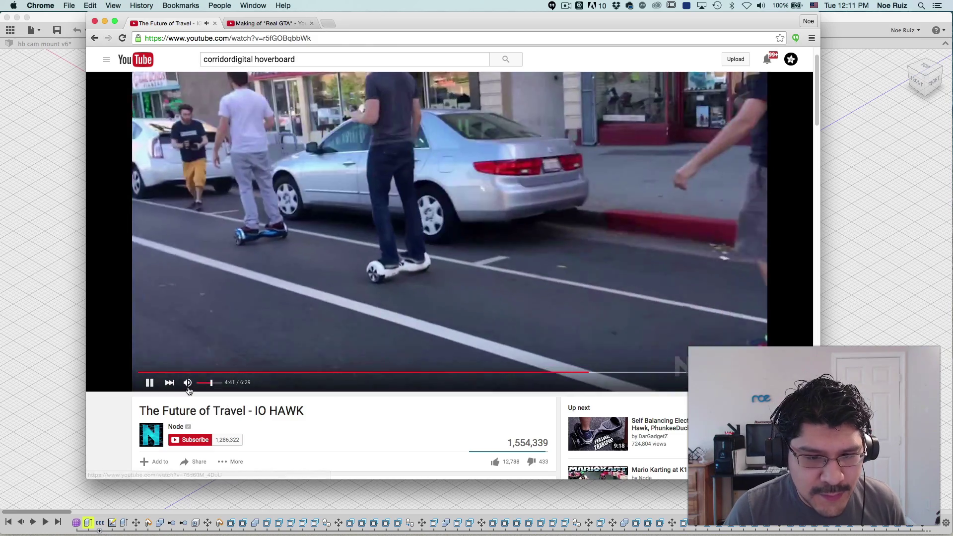
click(187, 383)
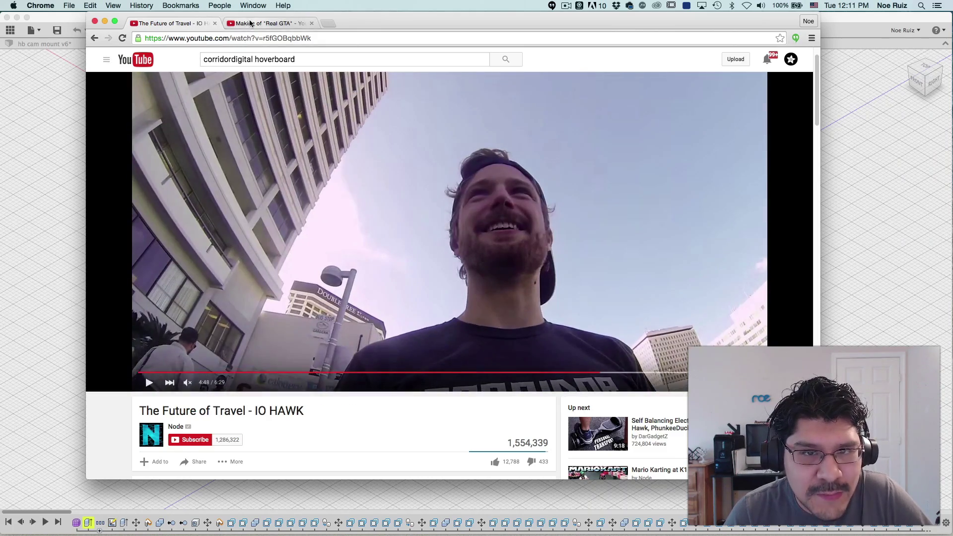
click(251, 23)
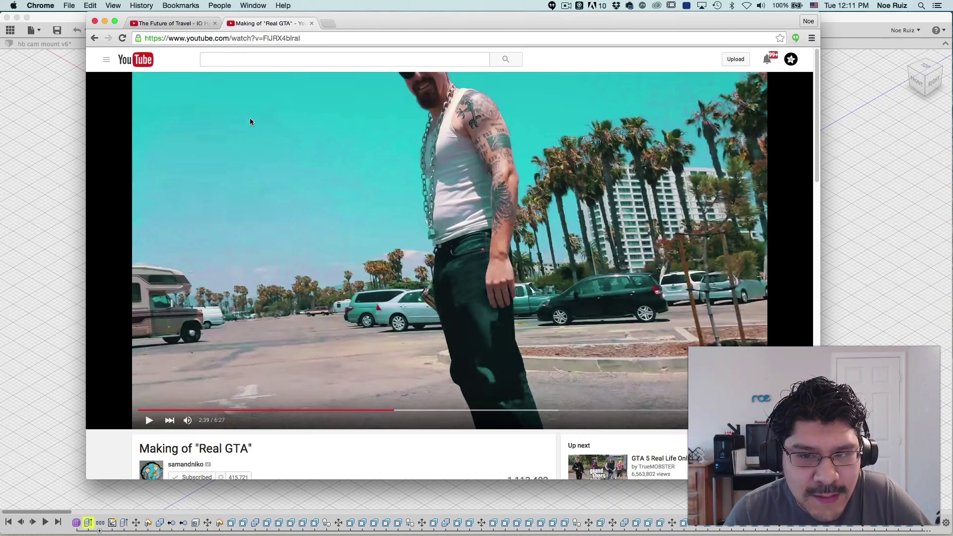
Play the Making of 'Real GTA' video with sound muted for about 25 seconds, then pause it
click(148, 421)
click(187, 420)
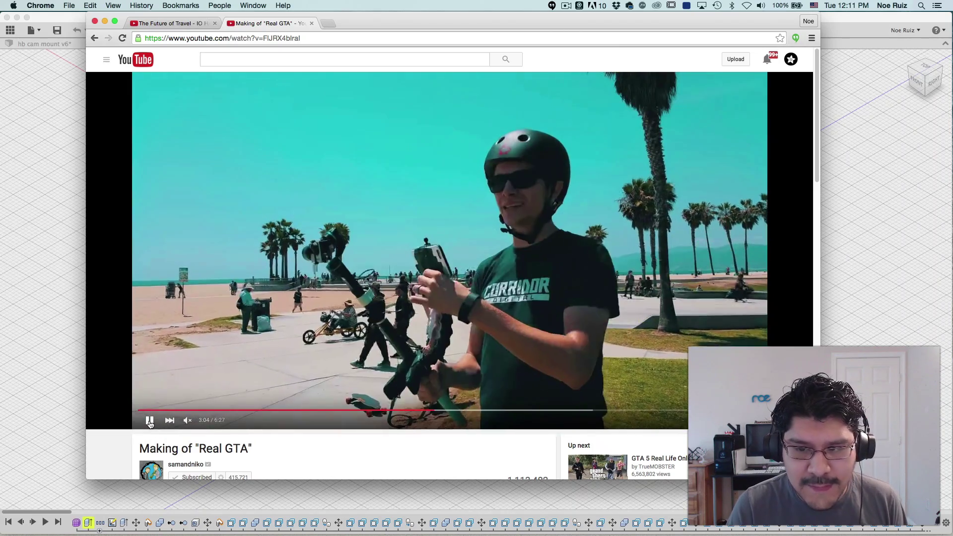
click(149, 421)
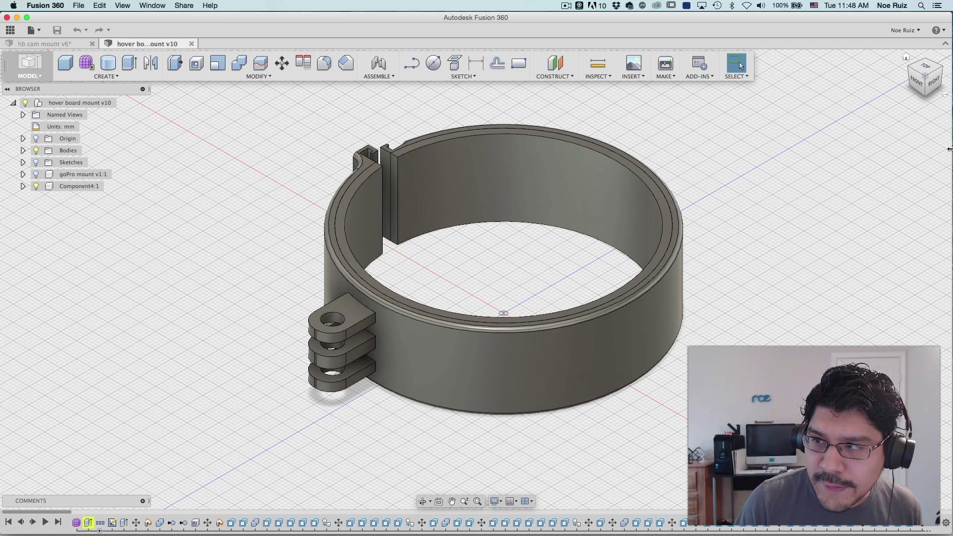
click(919, 63)
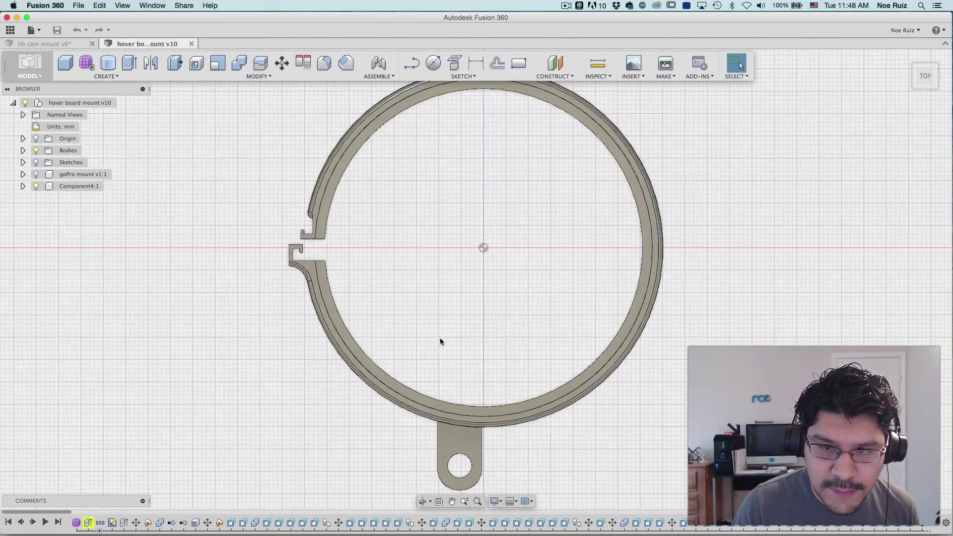
mouse_move(469, 354)
shift+middle_down()
mouse_move(426, 264)
mouse_move(422, 338)
shift+middle_up()
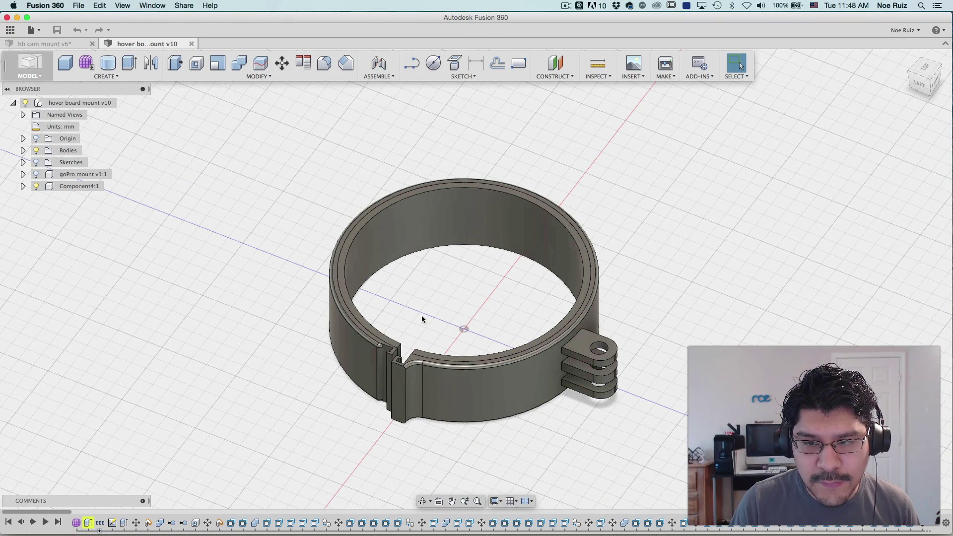
shift+middle_drag(423, 321, 398, 323)
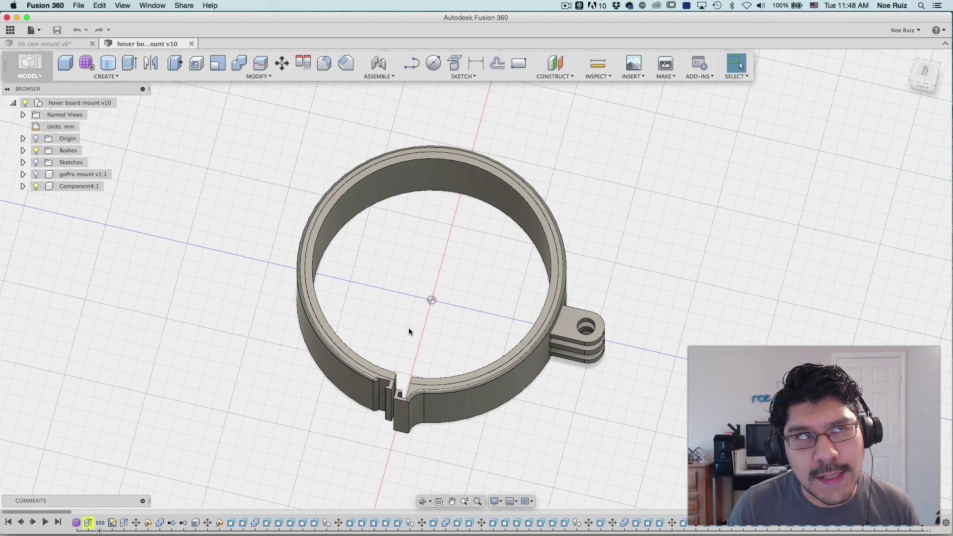
shift+middle_drag(413, 340, 413, 311)
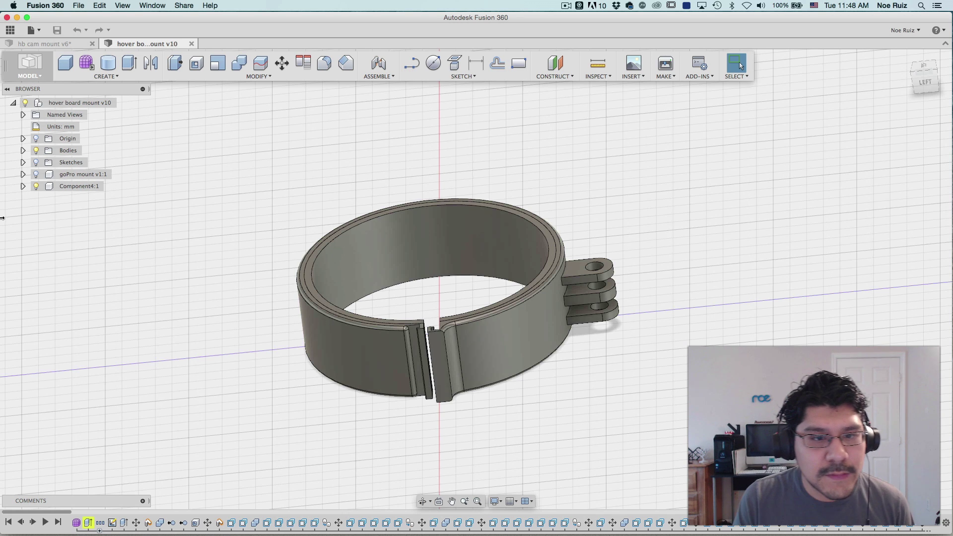
Expand the Bodies folder and hide Component4:1 so only the gasket ring is visible
click(23, 151)
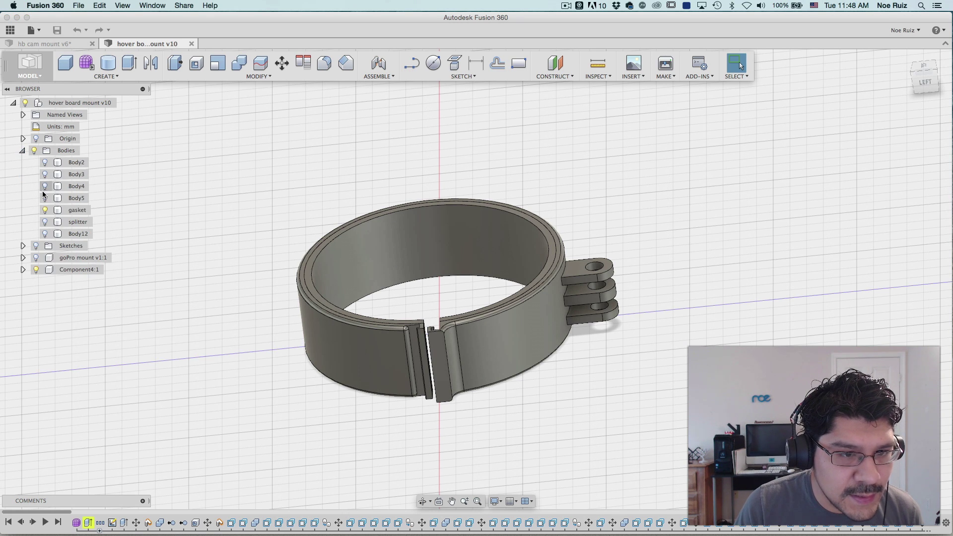
click(45, 209)
click(45, 210)
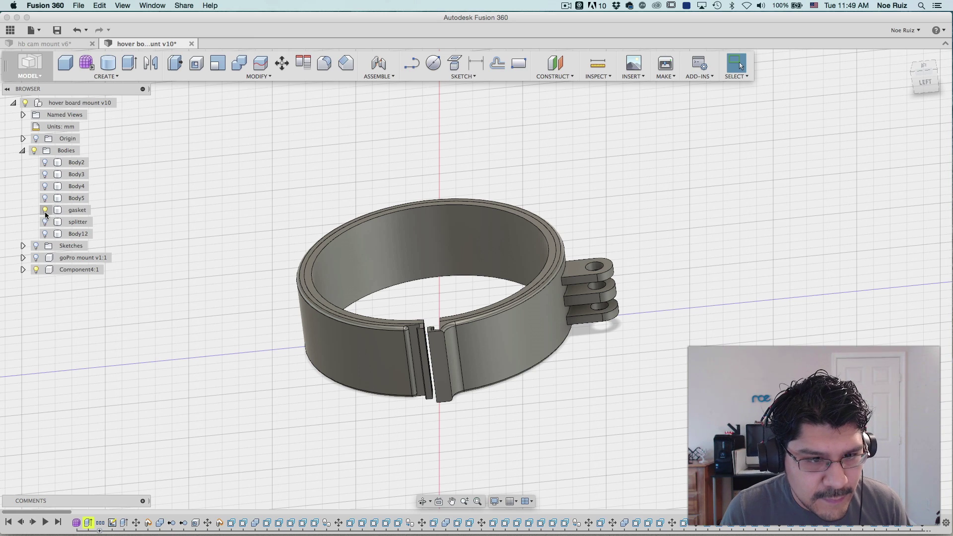
click(36, 272)
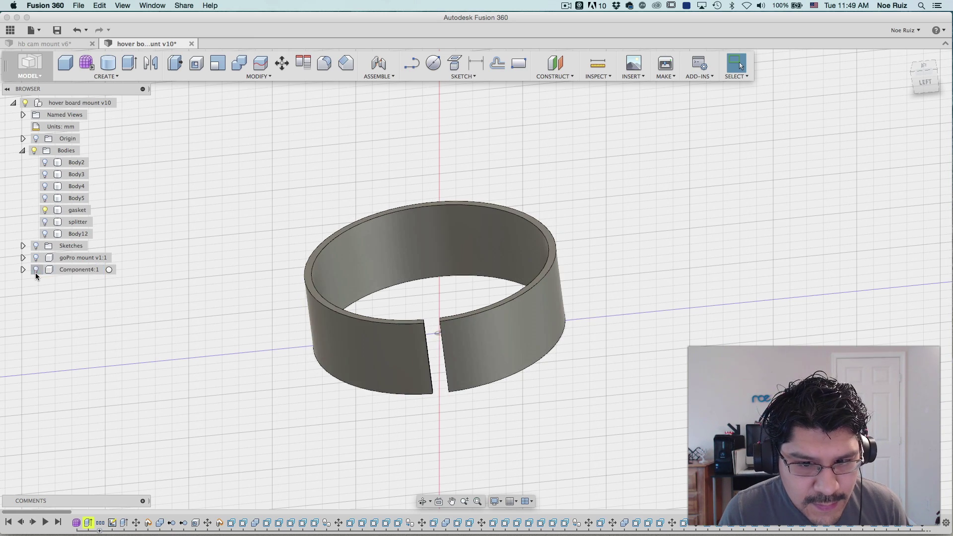
shift+middle_drag(275, 349, 303, 364)
Inspect the gasket ring and its inner edge from several angles, then show Component4:1 again
click(315, 360)
scroll(315, 360, up, 5)
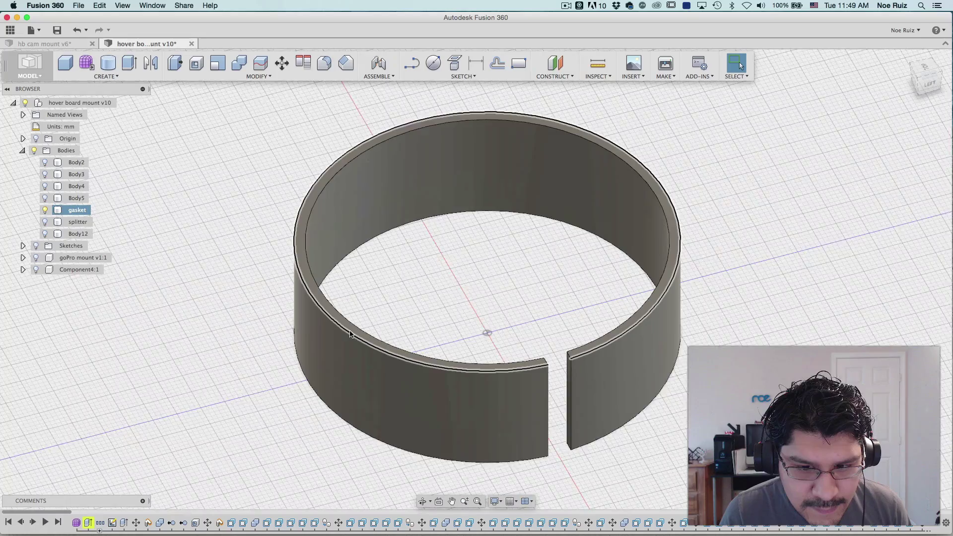
scroll(366, 313, down, 3)
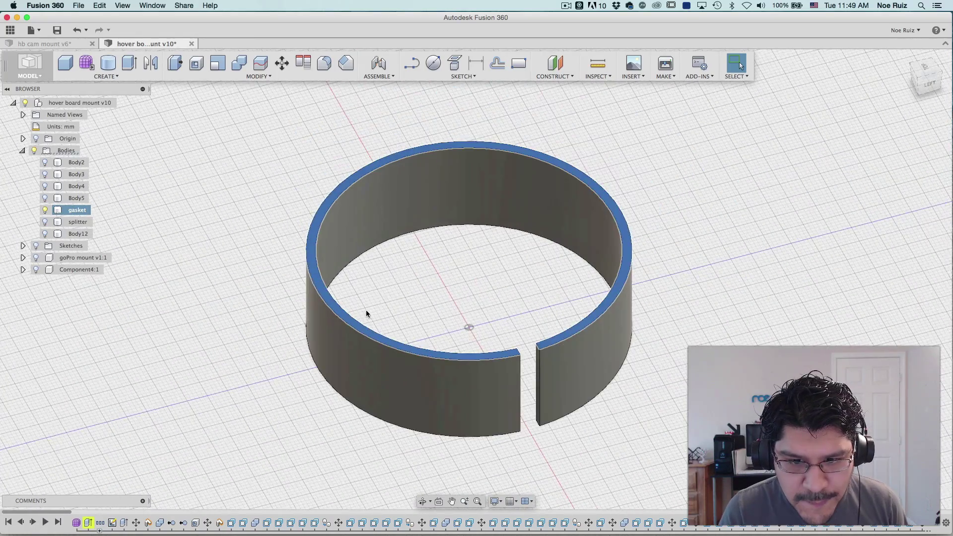
click(366, 313)
mouse_move(365, 313)
shift+middle_down()
mouse_move(416, 292)
mouse_move(373, 297)
shift+middle_up()
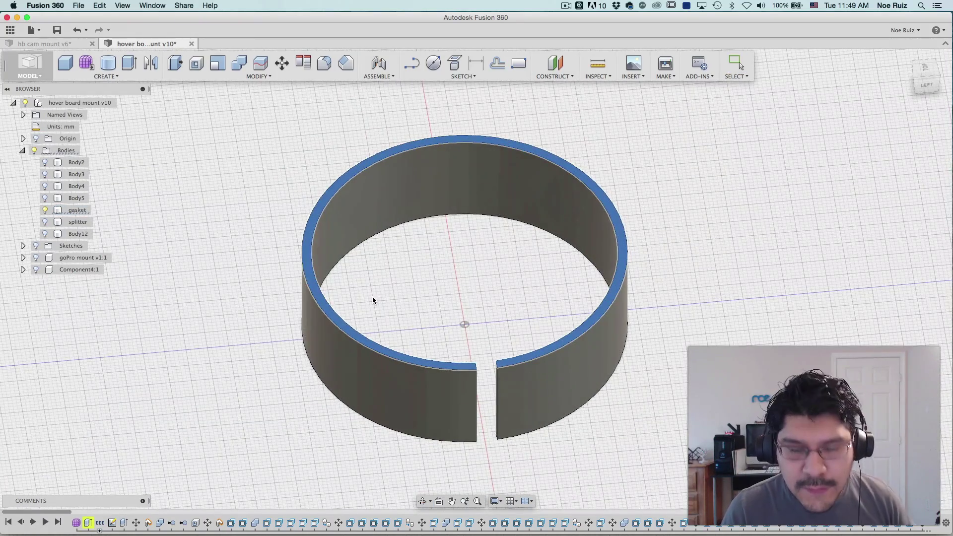
key(Escape)
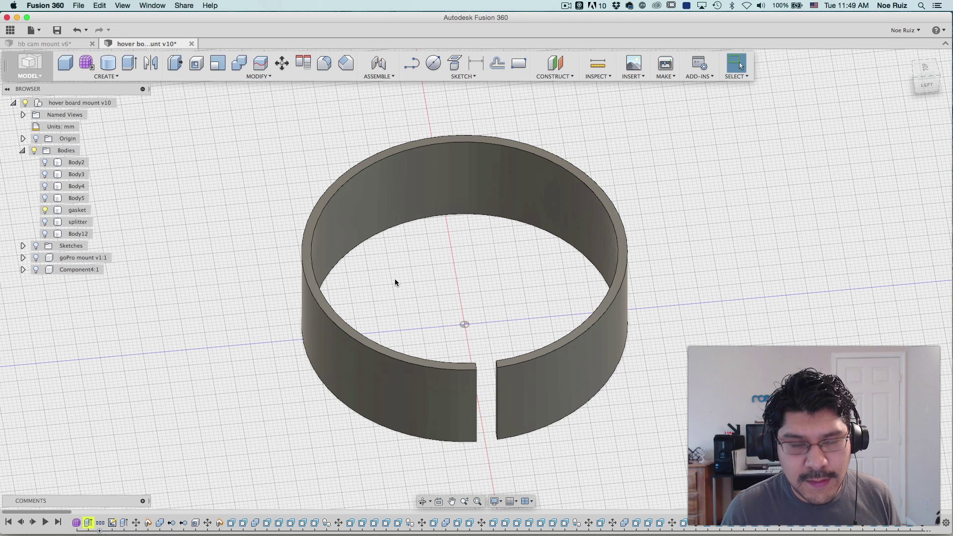
click(352, 332)
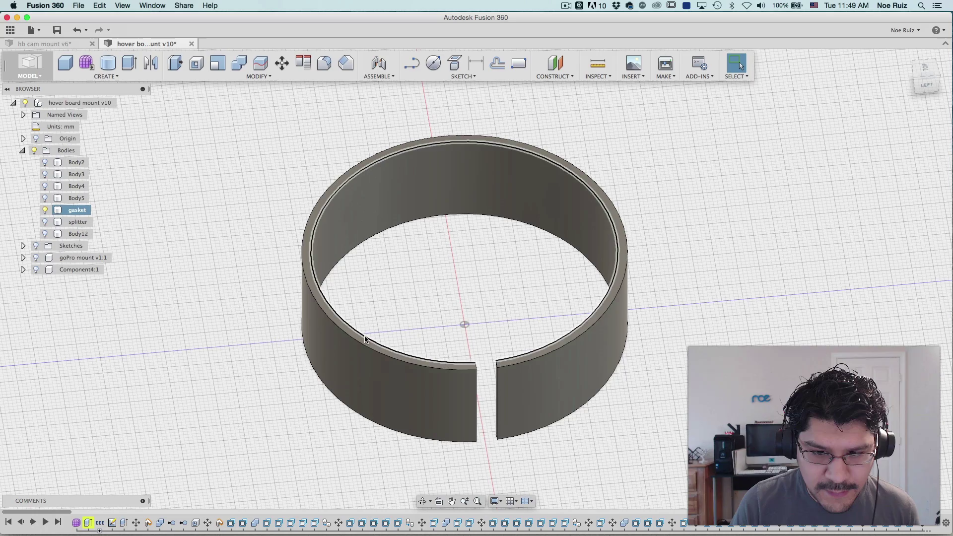
click(365, 338)
key(Escape)
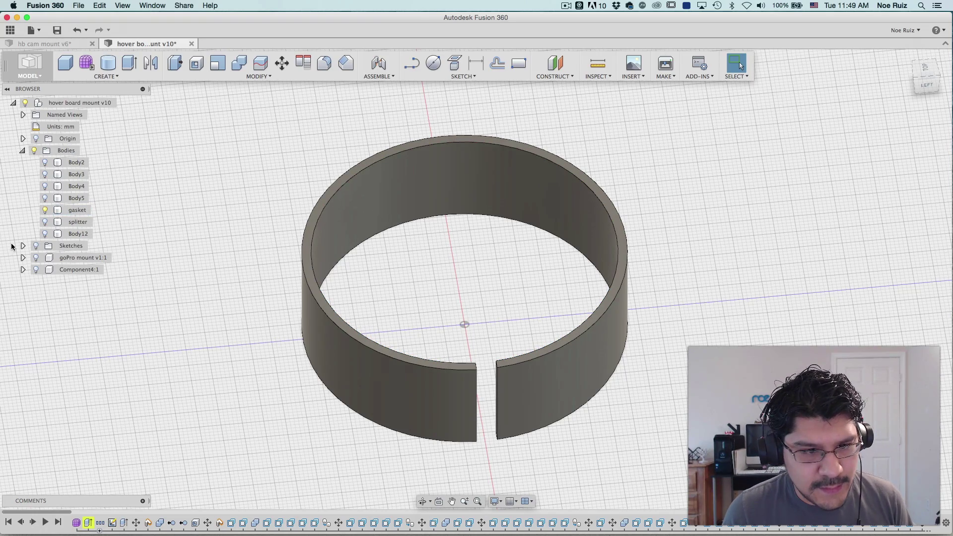
click(35, 269)
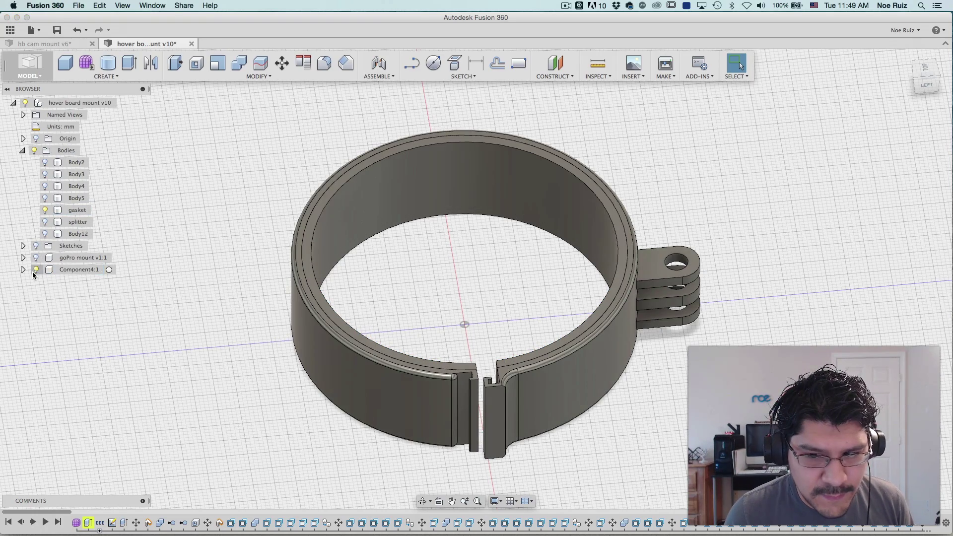
shift+middle_drag(740, 65, 535, 361)
scroll(536, 361, up, 5)
click(544, 314)
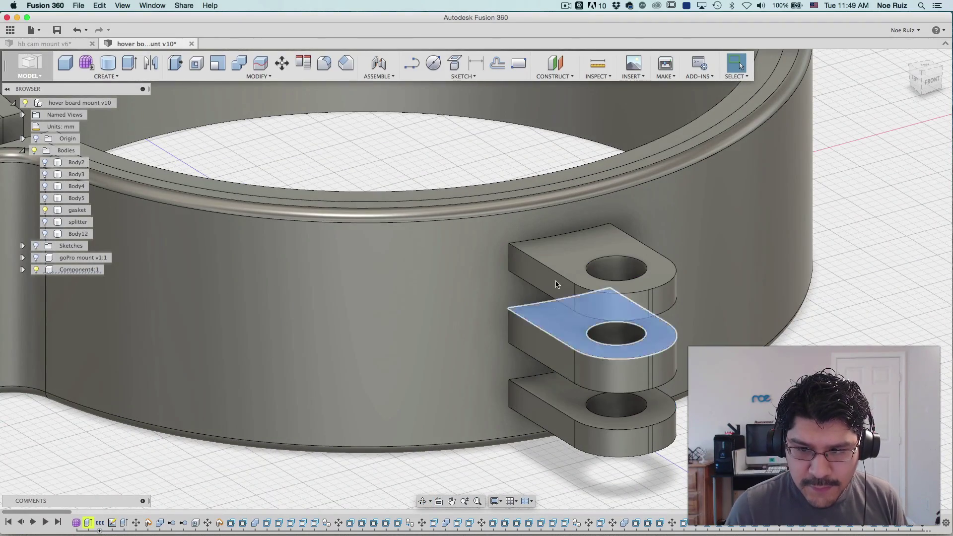
click(552, 342)
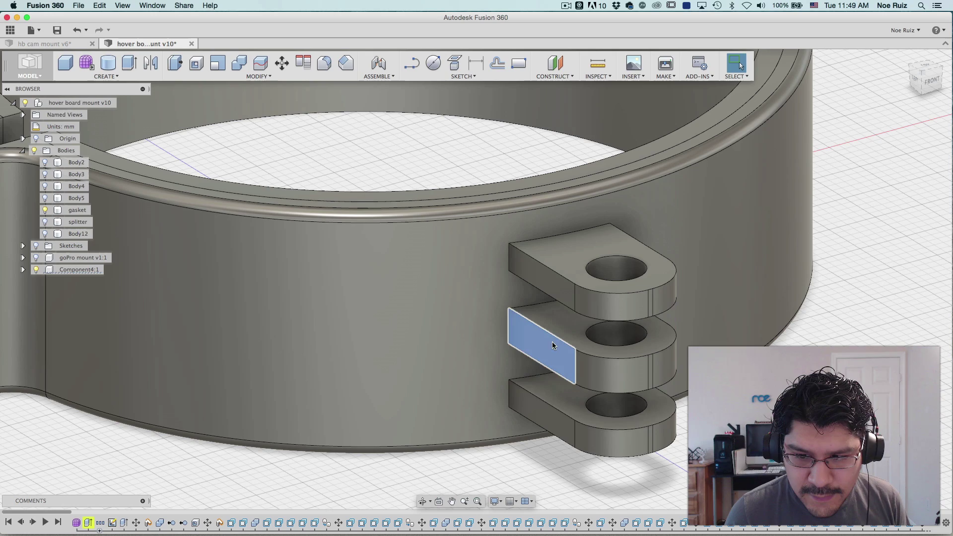
click(555, 417)
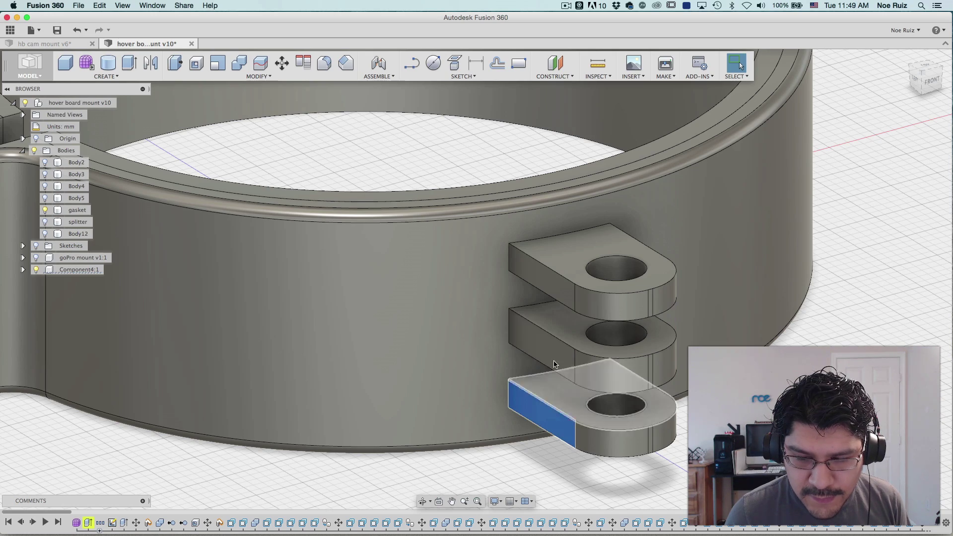
click(556, 283)
click(591, 293)
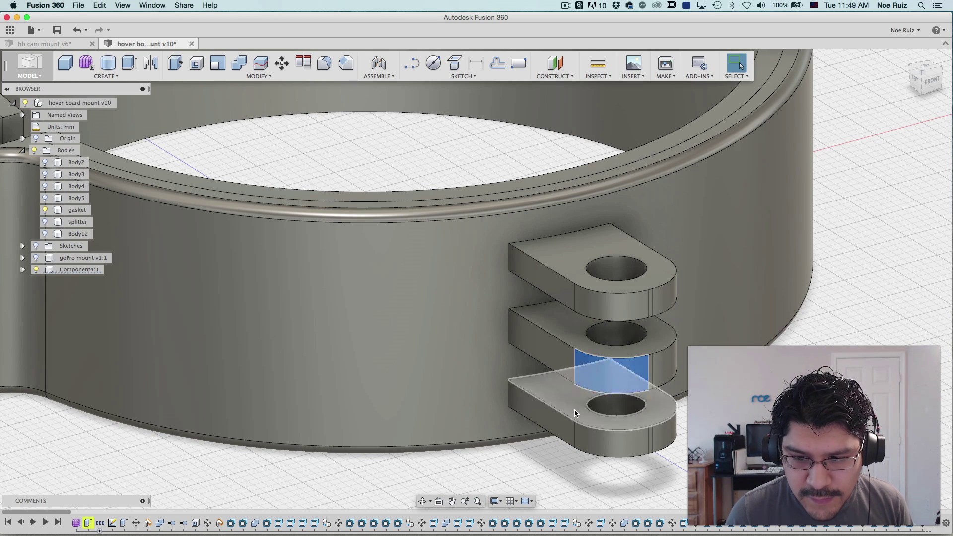
click(561, 427)
scroll(620, 387, down, 6)
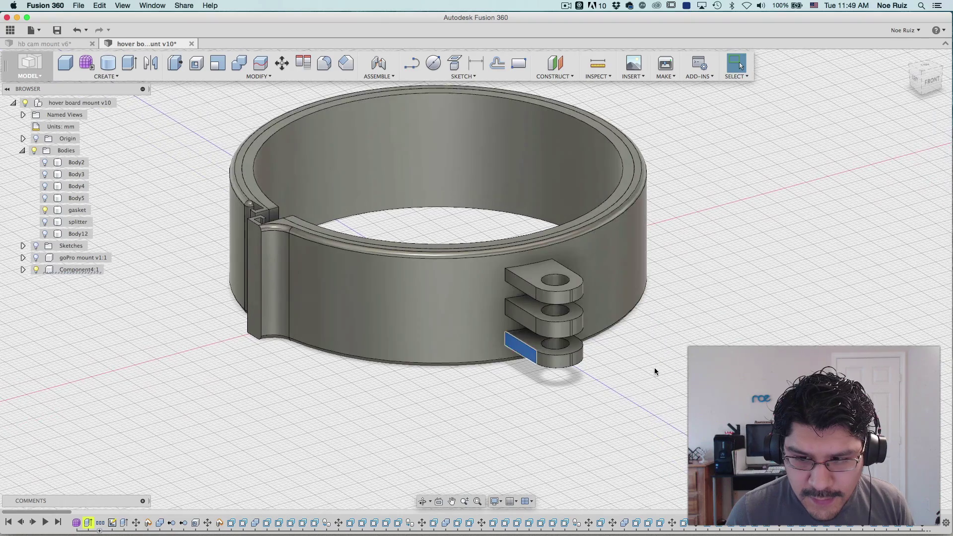
click(655, 371)
shift+middle_drag(655, 371, 655, 298)
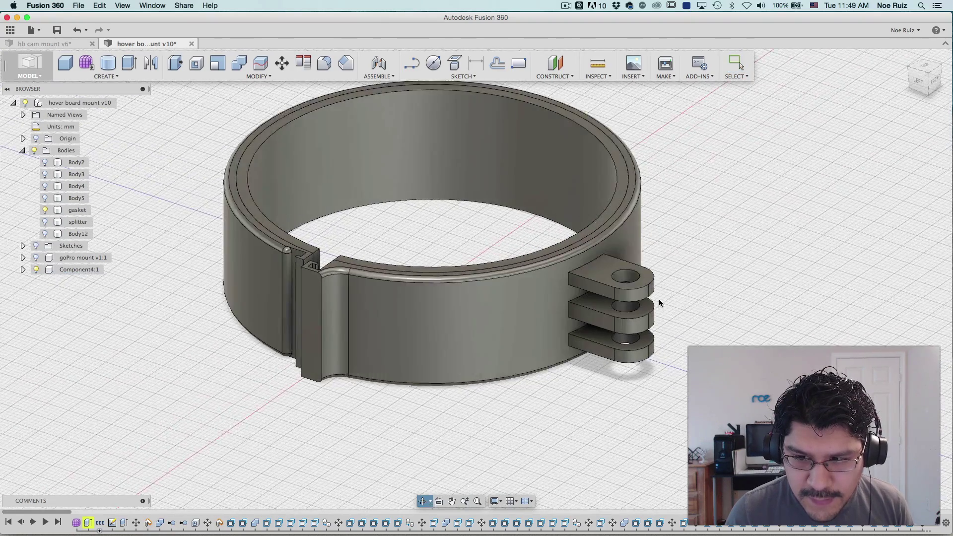
scroll(605, 257, up, 5)
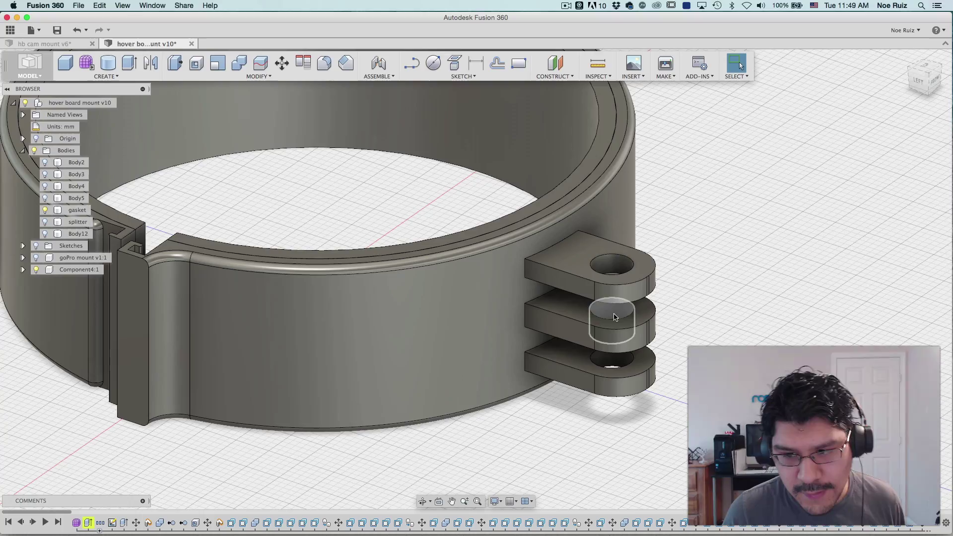
scroll(614, 318, down, 5)
shift+middle_drag(681, 326, 699, 342)
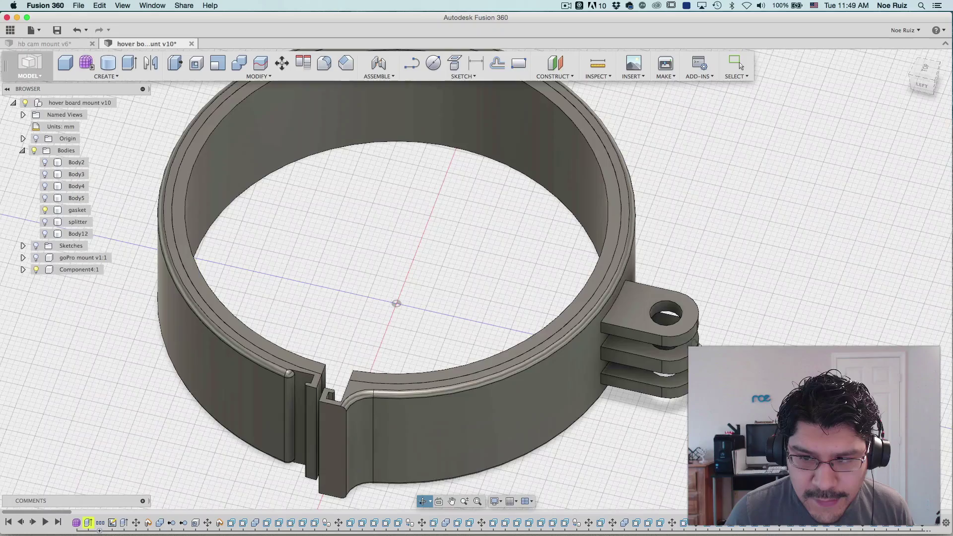
scroll(291, 304, up, 5)
Switch to the top view, zoom into the ring's clip gap, and orbit to an oblique side view
shift+middle_drag(291, 304, 293, 277)
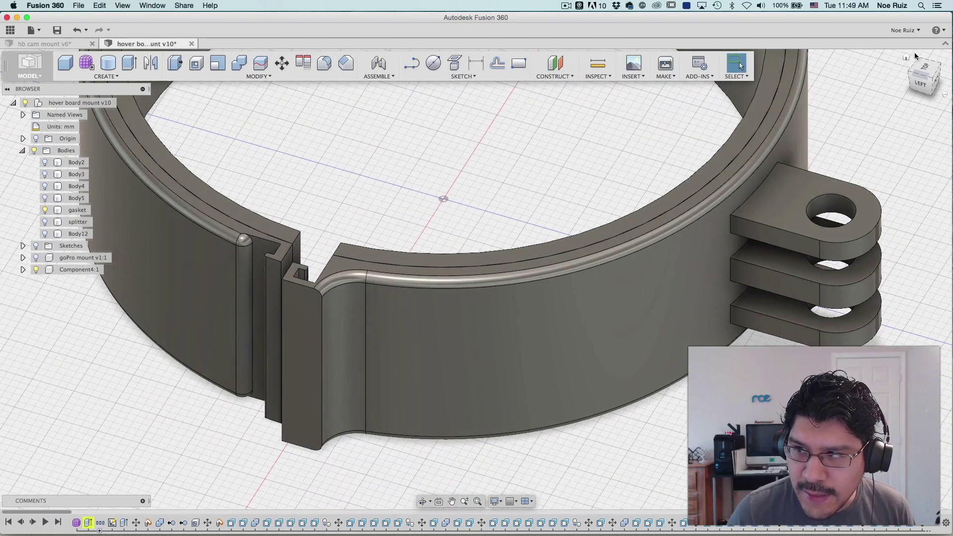
click(923, 68)
middle_drag(362, 375, 410, 156)
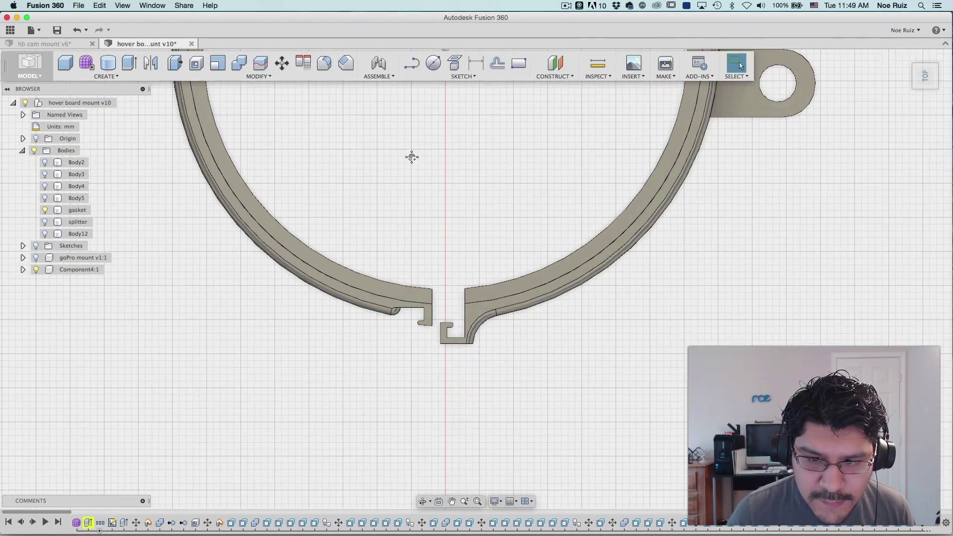
scroll(440, 372, up, 2)
scroll(422, 271, up, 4)
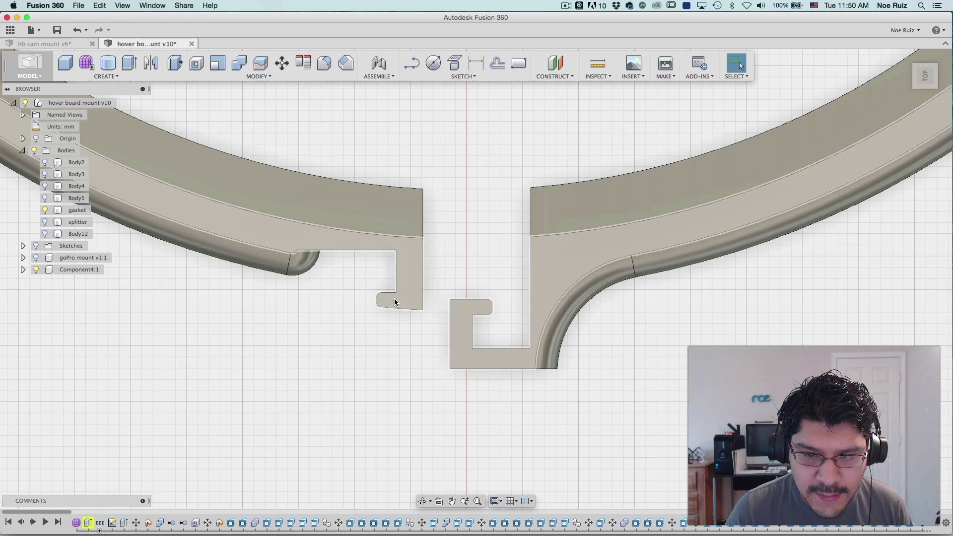
scroll(460, 333, up, 3)
scroll(459, 333, down, 3)
shift+middle_drag(434, 372, 439, 284)
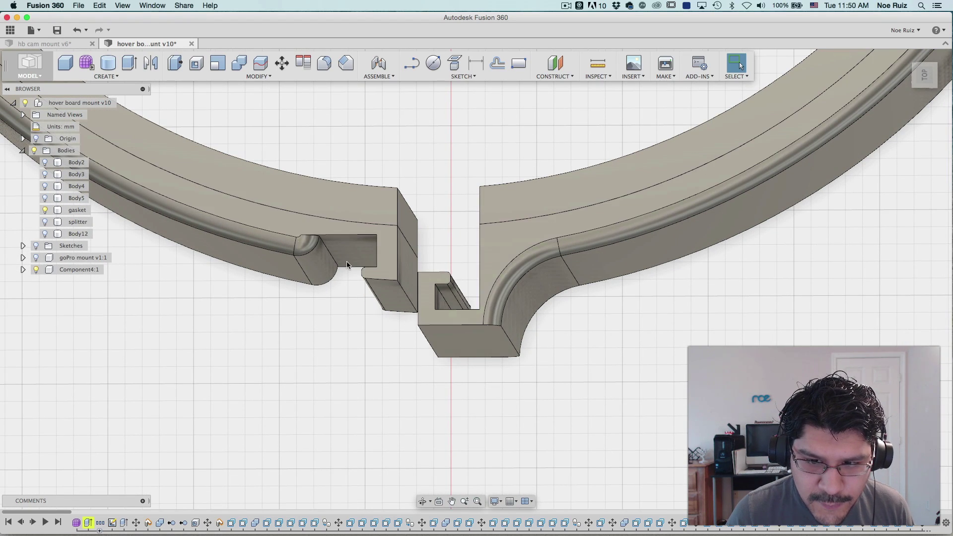
shift+middle_drag(393, 260, 427, 267)
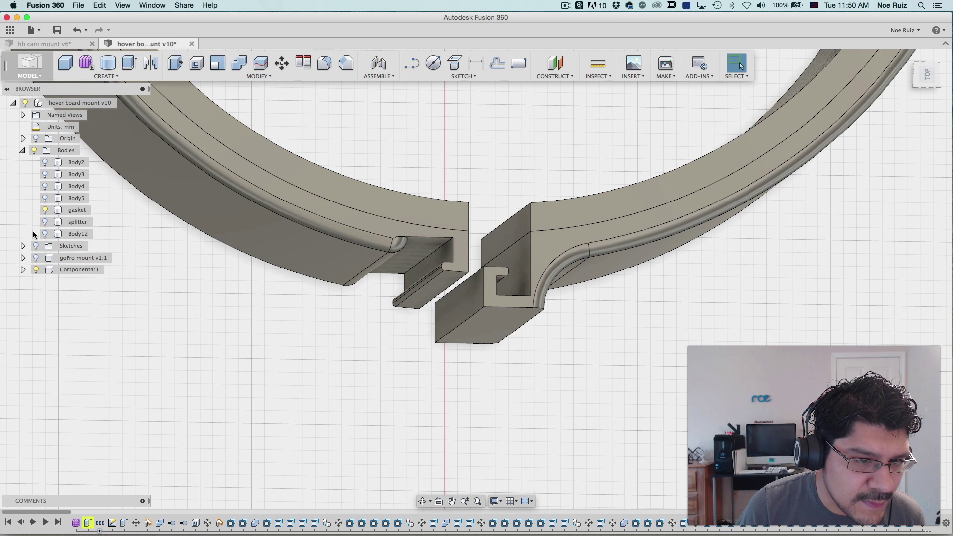
Hide Component4:1 and the gasket, and show Body2 through Body5, leaving splitter and Body12 hidden
click(37, 270)
click(45, 211)
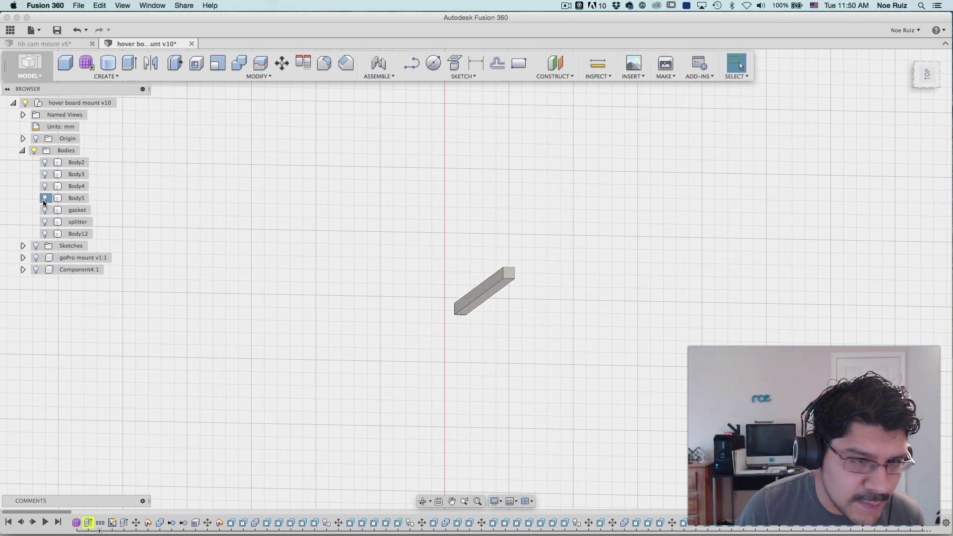
click(44, 187)
click(45, 198)
click(45, 174)
click(45, 162)
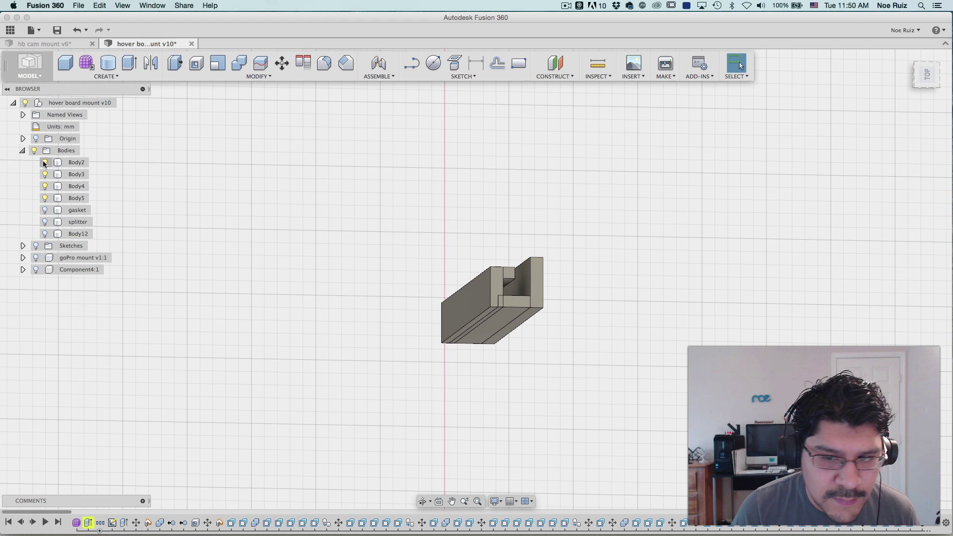
click(44, 222)
click(45, 222)
click(45, 234)
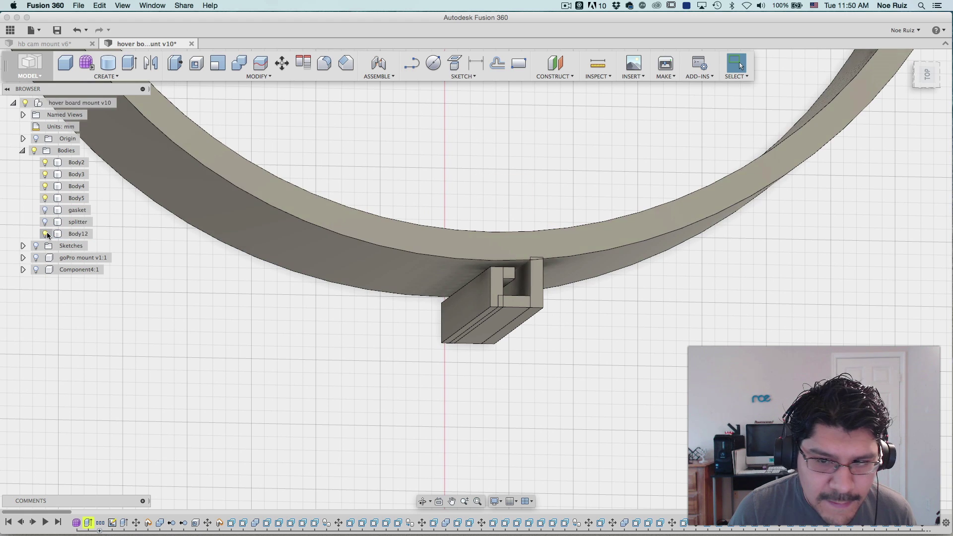
click(46, 234)
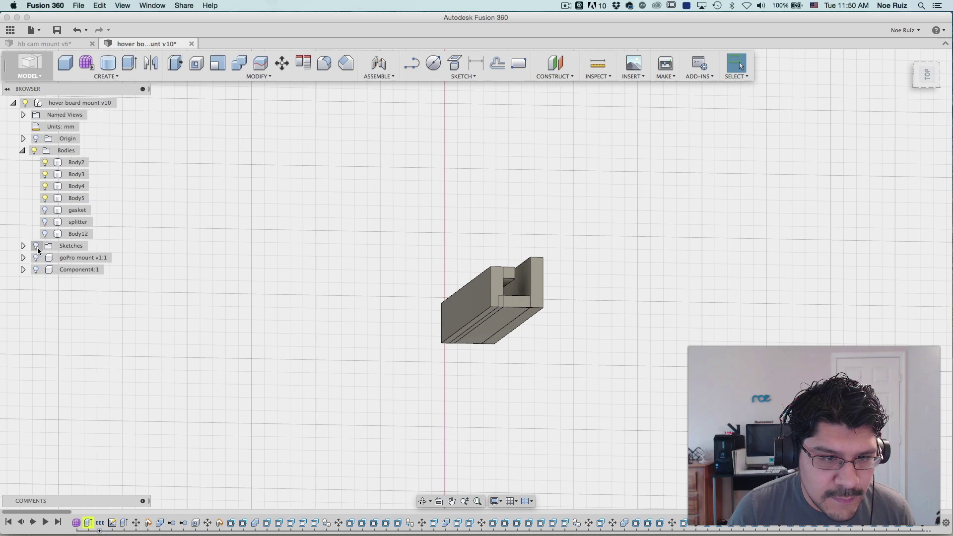
Show the Sketches folder with the large circle and frame the view around the bracket
click(36, 246)
scroll(317, 193, down, 6)
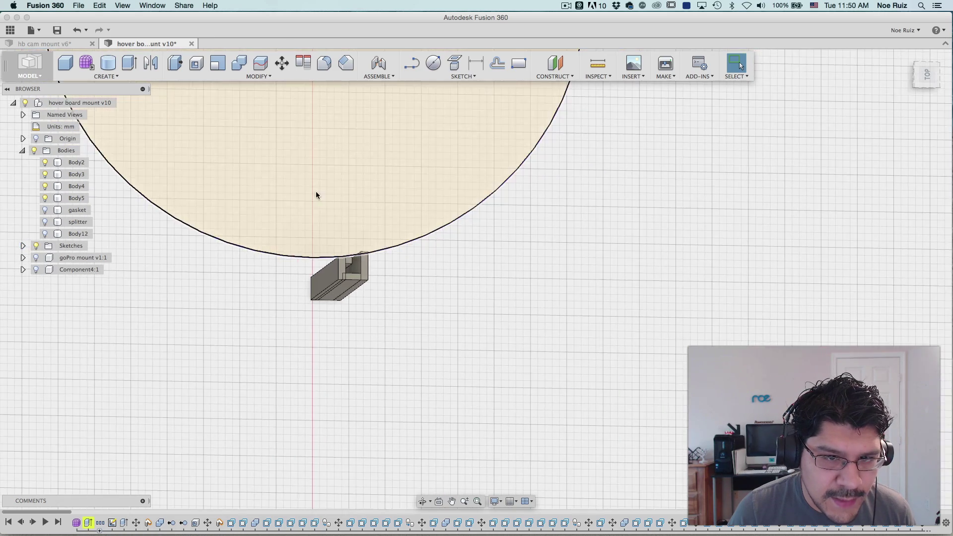
scroll(357, 300, up, 6)
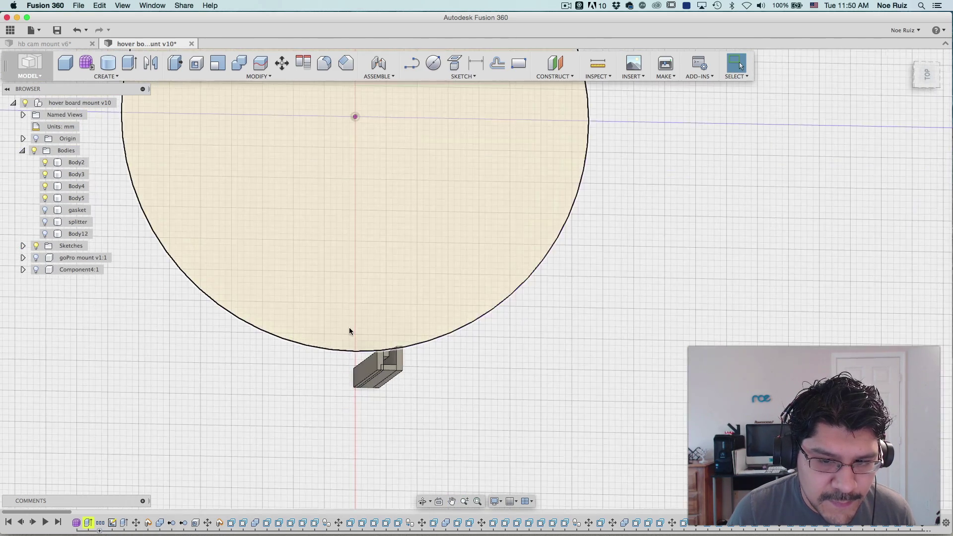
mouse_move(347, 349)
middle_down()
mouse_move(328, 330)
mouse_move(337, 351)
mouse_move(329, 368)
mouse_move(323, 342)
mouse_move(309, 356)
mouse_move(349, 366)
mouse_move(336, 377)
mouse_move(326, 352)
mouse_move(349, 383)
mouse_move(427, 398)
mouse_move(283, 255)
mouse_move(385, 213)
middle_up()
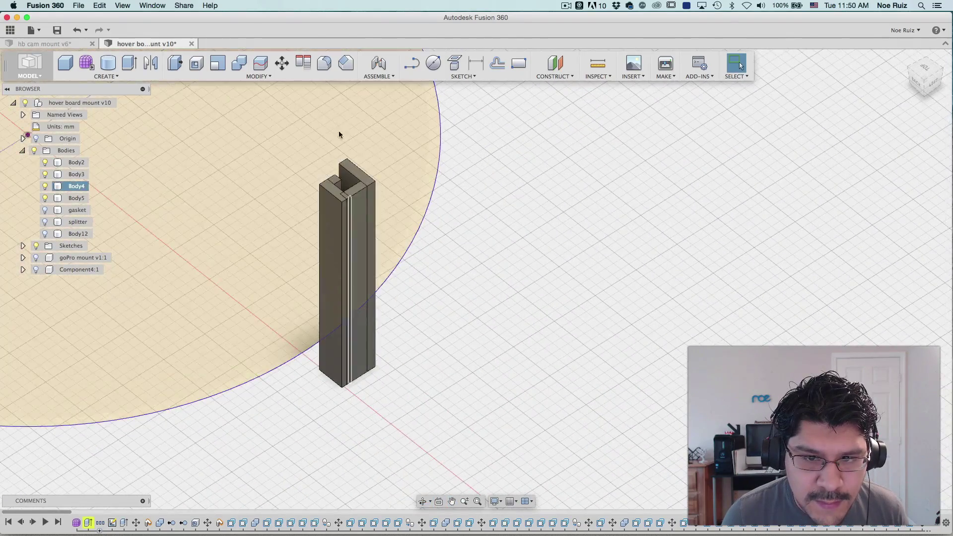
scroll(339, 134, up, 4)
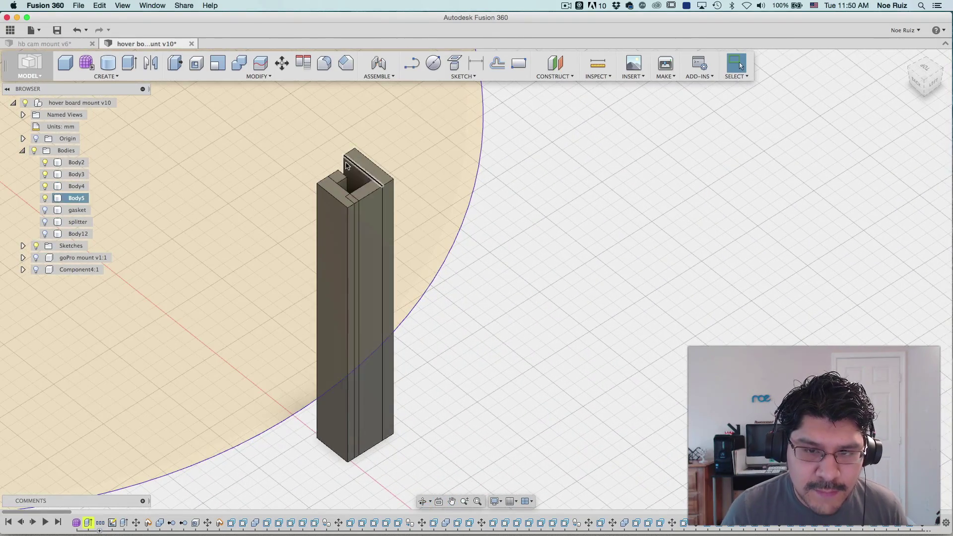
scroll(347, 165, down, 2)
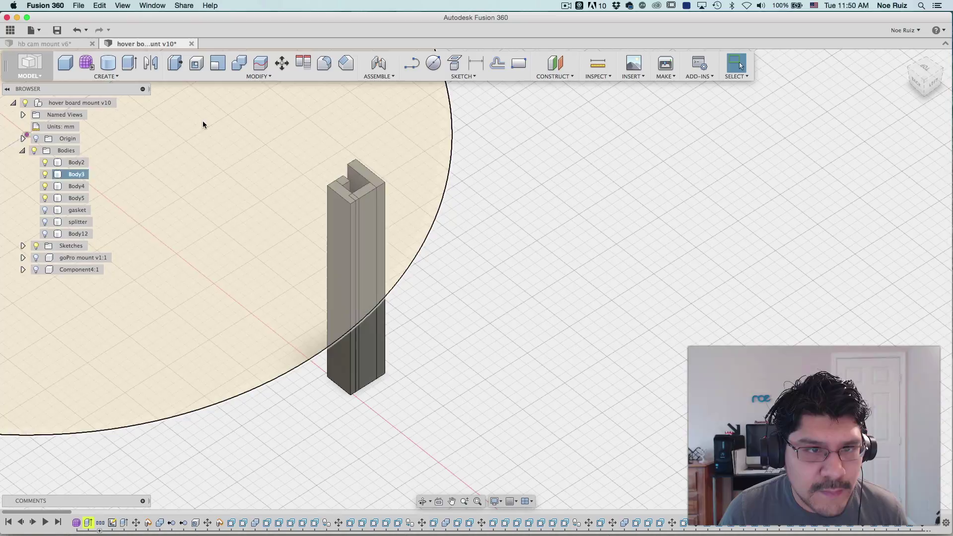
click(57, 45)
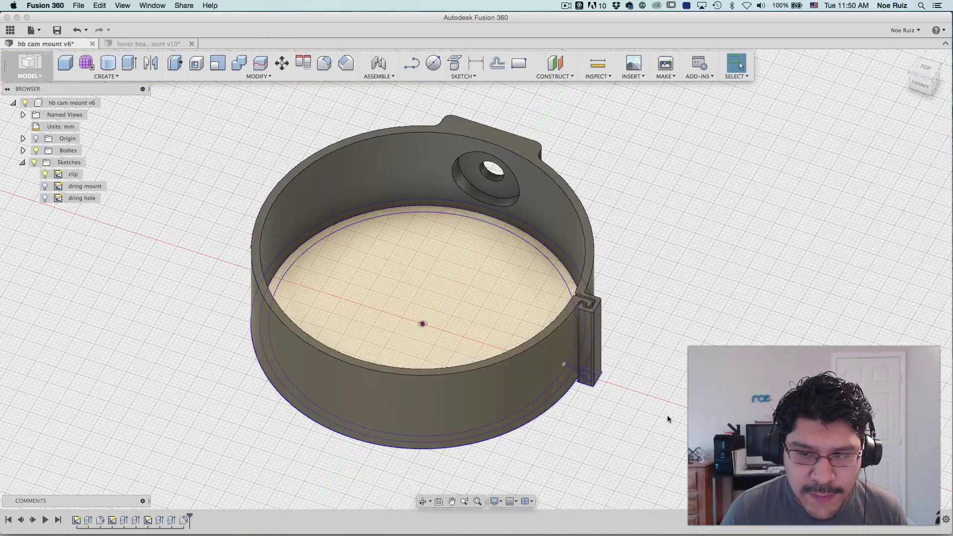
shift+middle_drag(667, 415, 718, 330)
scroll(557, 197, up, 5)
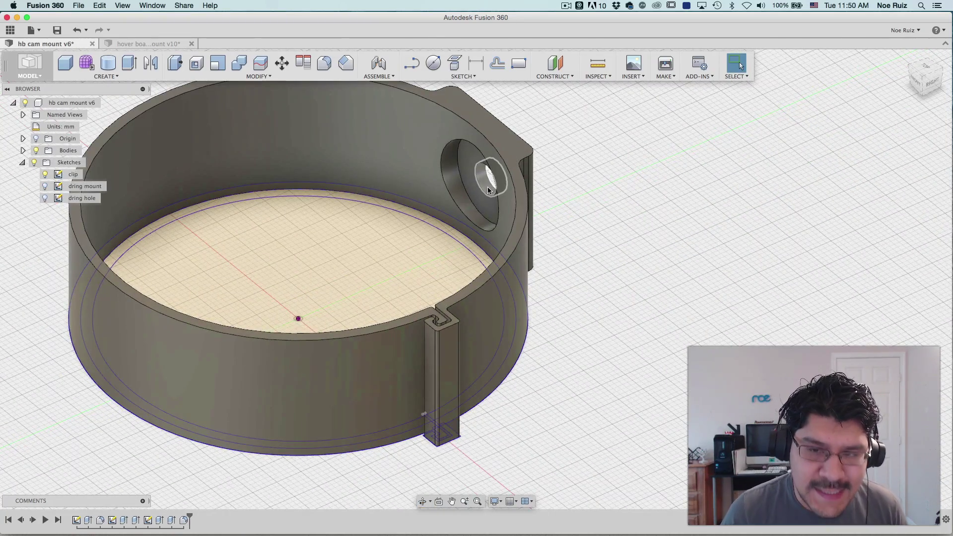
shift+middle_drag(487, 186, 605, 278)
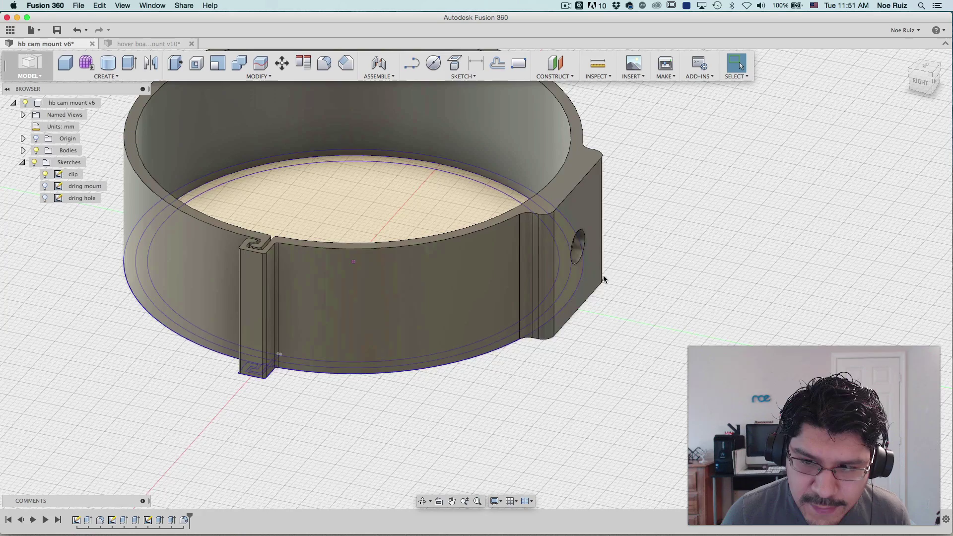
scroll(584, 227, up, 2)
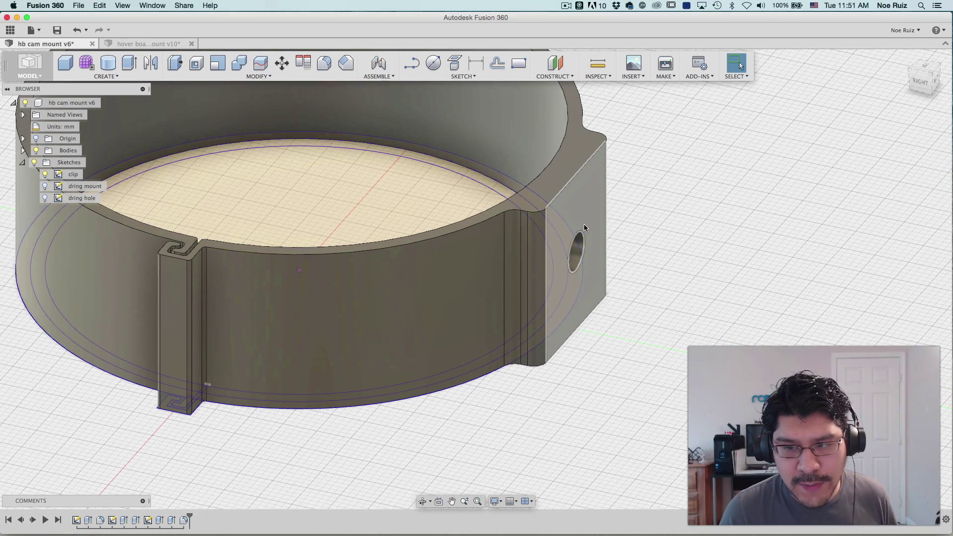
scroll(585, 231, down, 2)
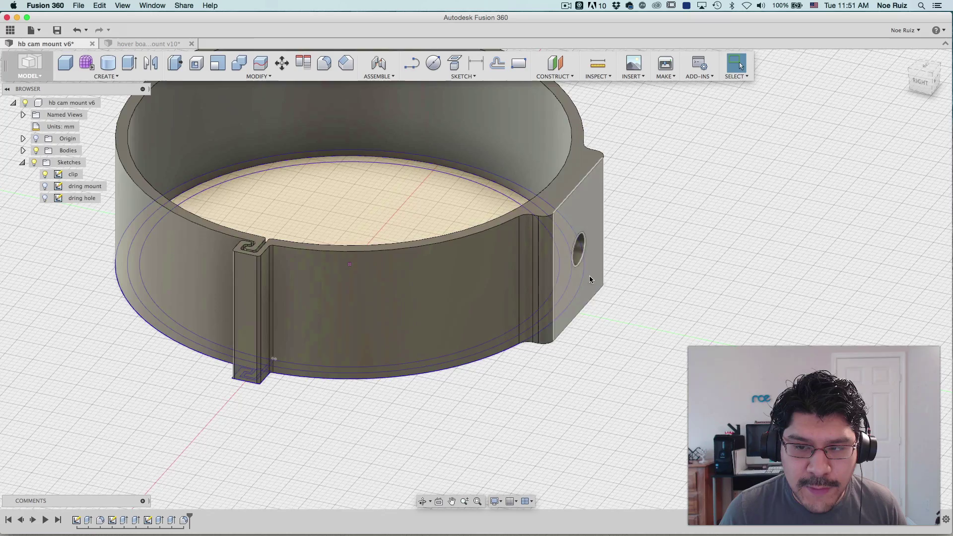
shift+middle_drag(588, 276, 641, 309)
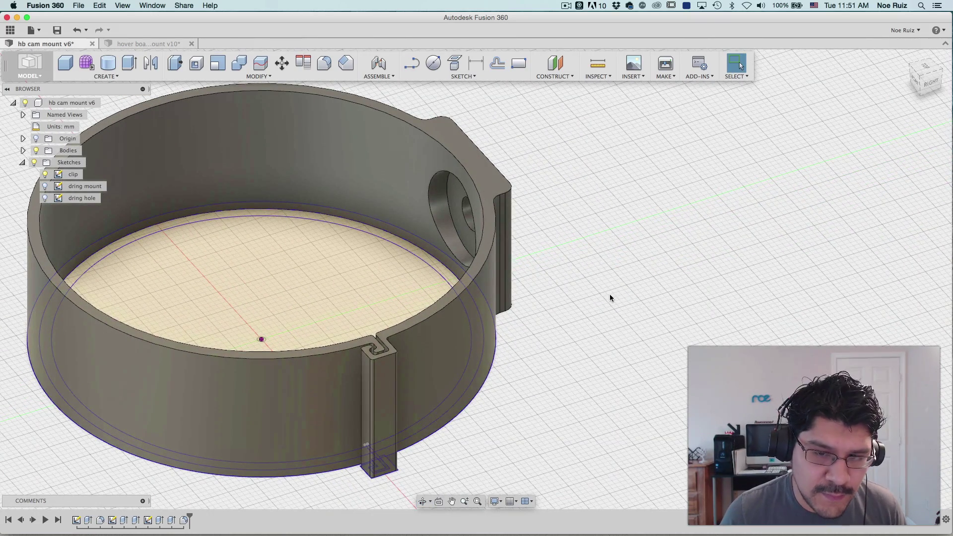
shift+middle_drag(611, 293, 595, 374)
scroll(600, 268, up, 3)
scroll(599, 267, down, 3)
scroll(380, 283, up, 5)
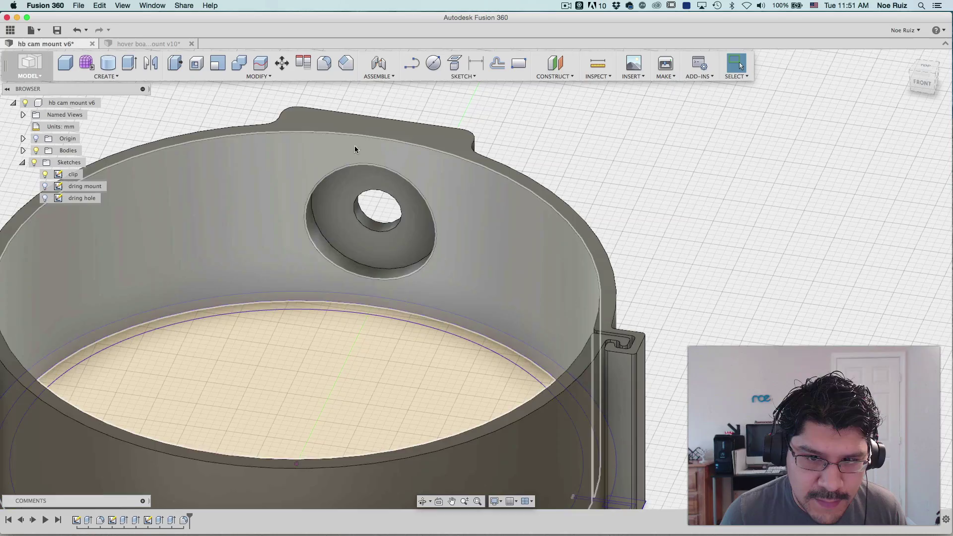
scroll(354, 149, down, 5)
shift+middle_drag(354, 149, 392, 327)
Look at the cam mount from the top and zoom in on the clip slot
click(927, 74)
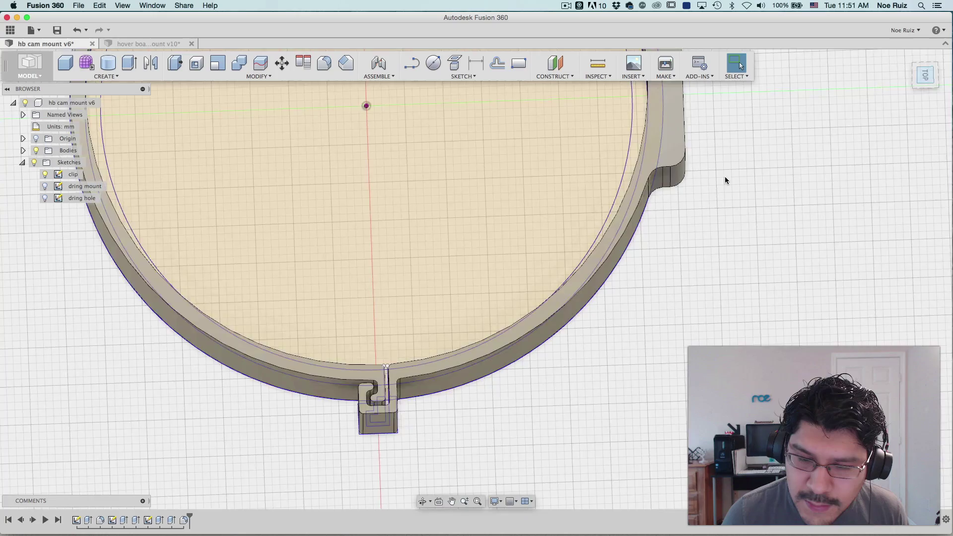
scroll(341, 460, up, 6)
middle_drag(400, 353, 396, 298)
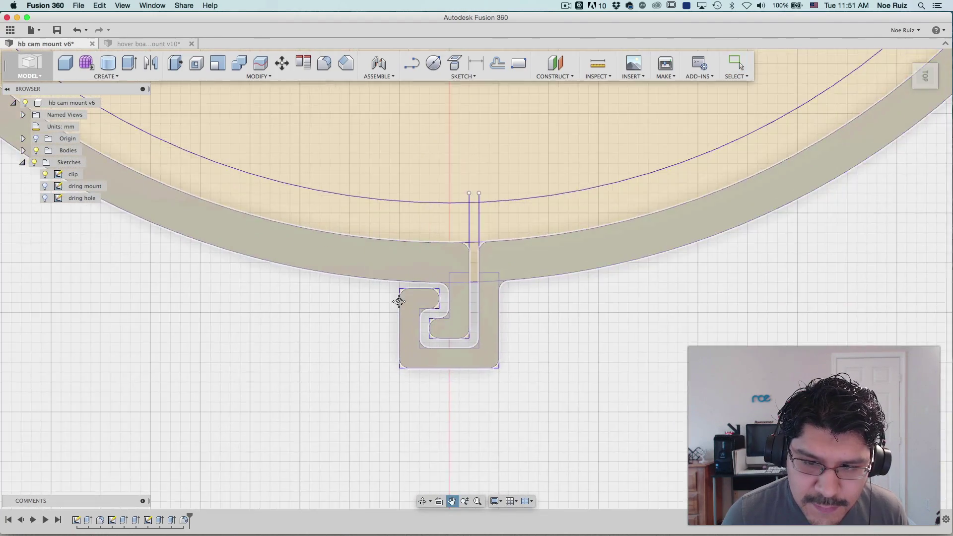
scroll(425, 329, up, 5)
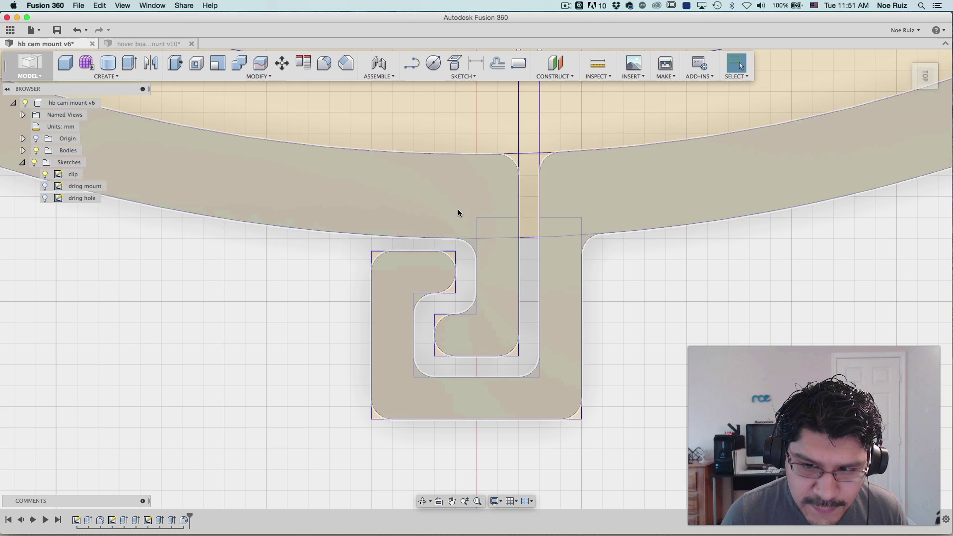
Hide all hb cam mount v6 bodies with the Bodies folder, leaving only the clip sketch profiles
click(126, 43)
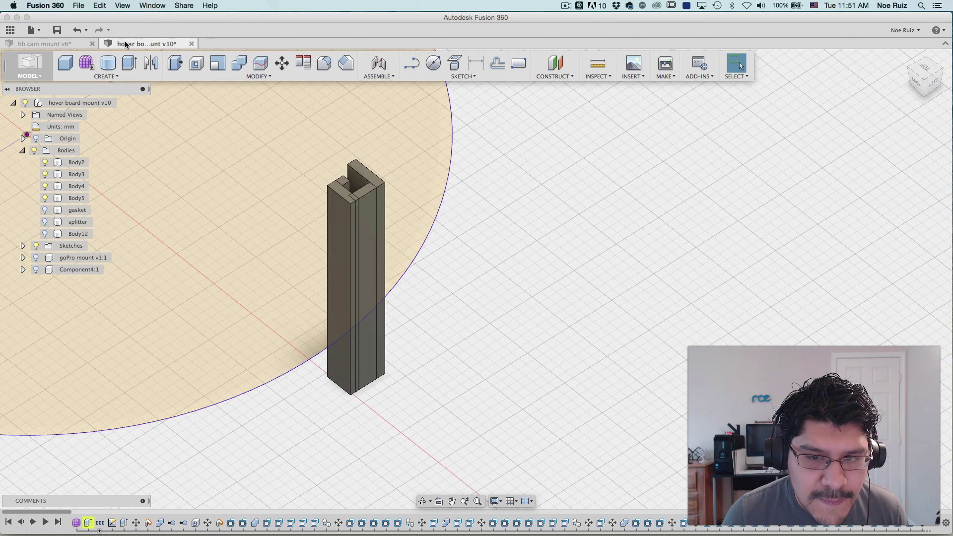
click(80, 44)
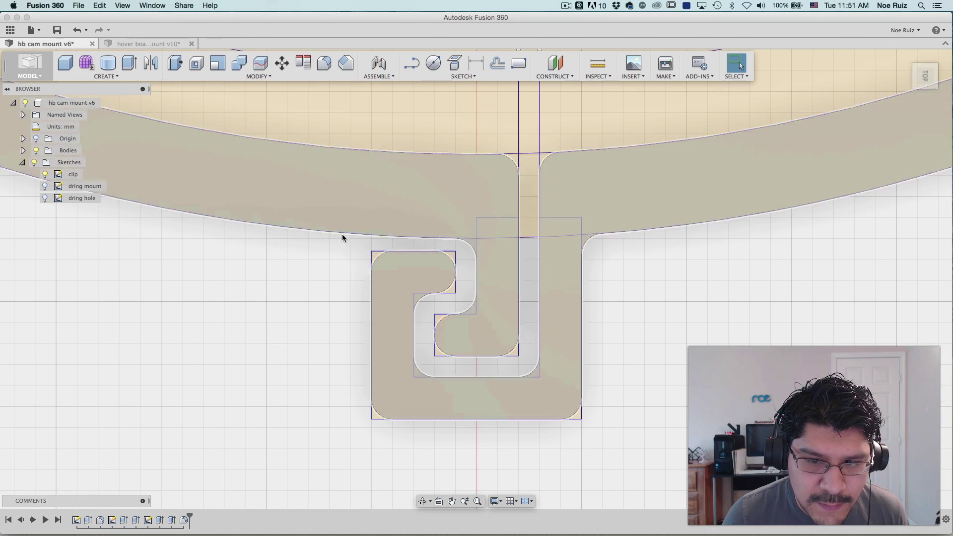
click(35, 151)
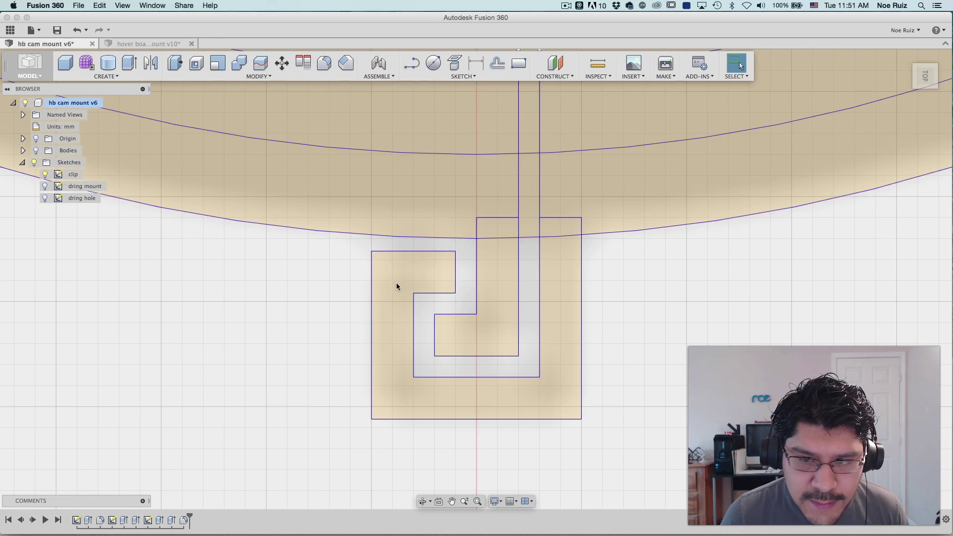
scroll(541, 319, up, 3)
scroll(397, 297, down, 3)
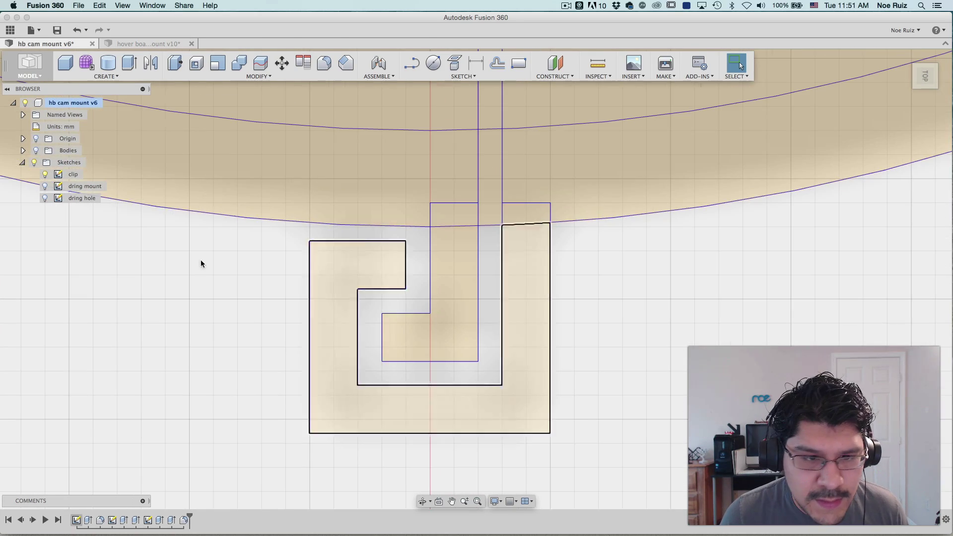
Open the clip sketch for editing and center its top corner in the view
double_click(58, 174)
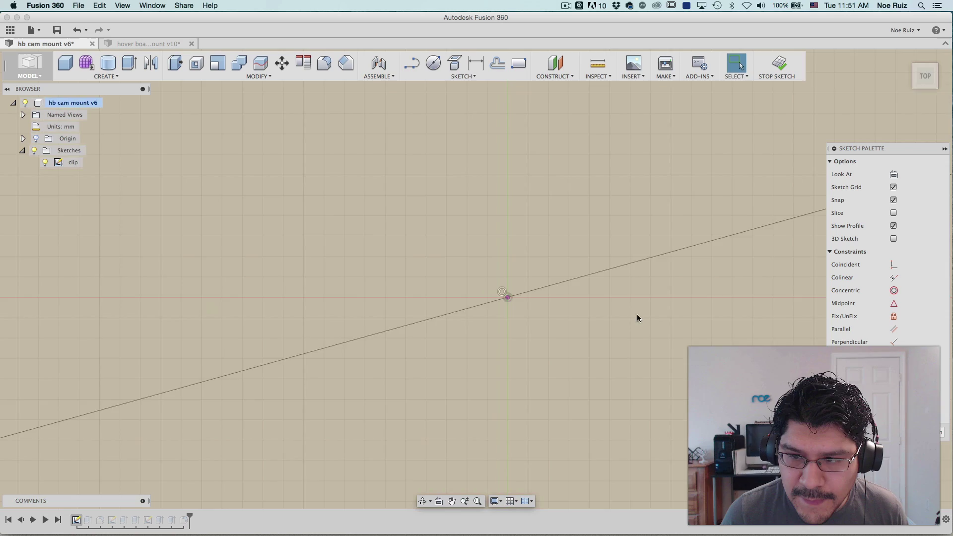
middle_drag(640, 319, 200, 288)
middle_drag(774, 276, 476, 268)
scroll(568, 269, up, 5)
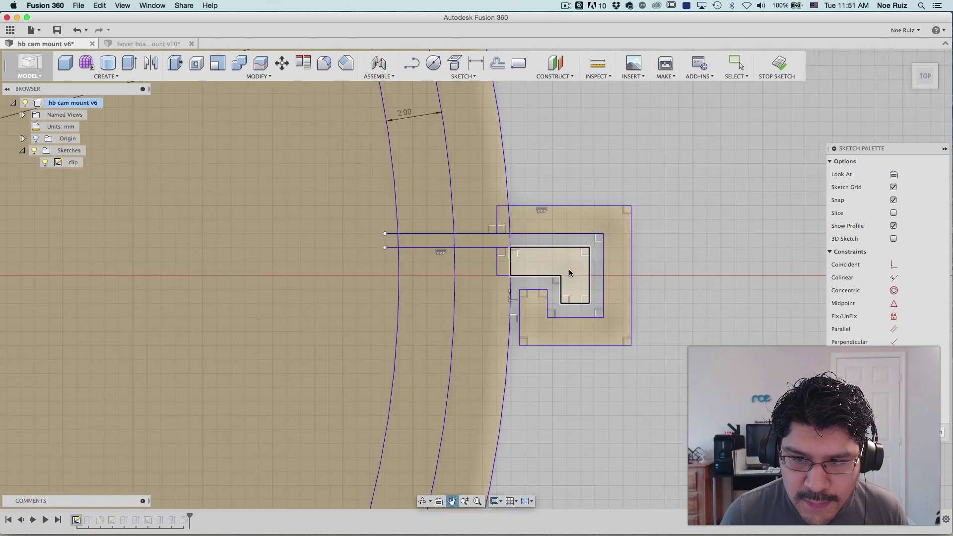
scroll(674, 276, down, 6)
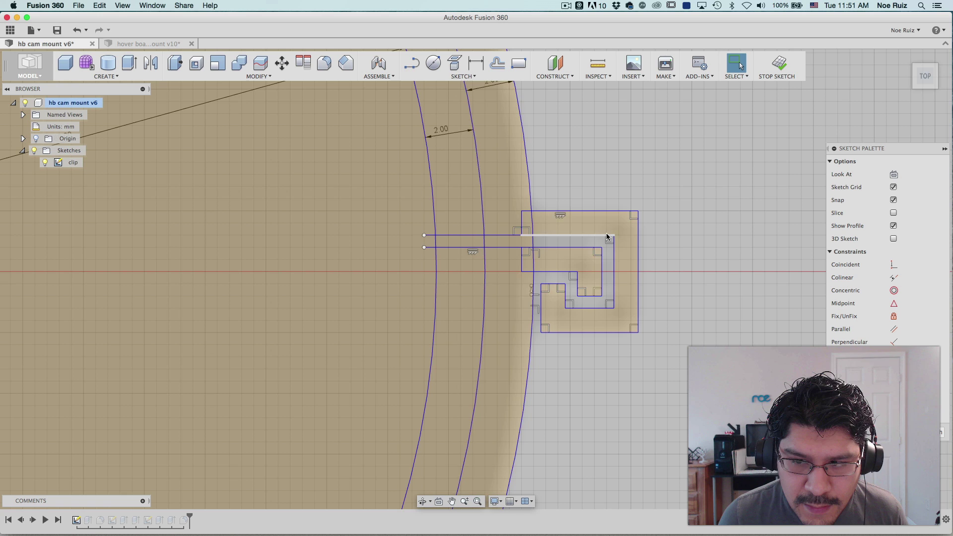
click(566, 5)
click(589, 46)
scroll(645, 228, up, 5)
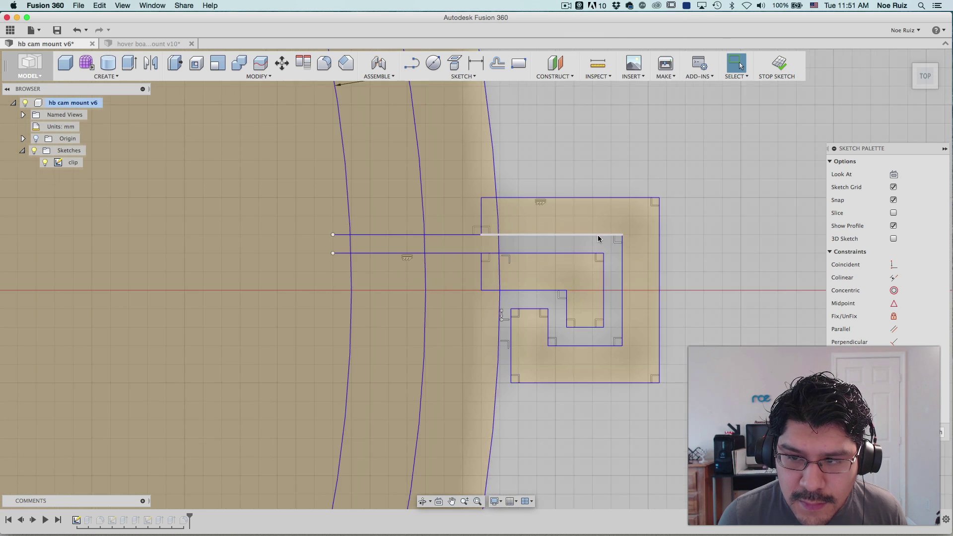
middle_drag(698, 192, 663, 172)
scroll(634, 159, up, 5)
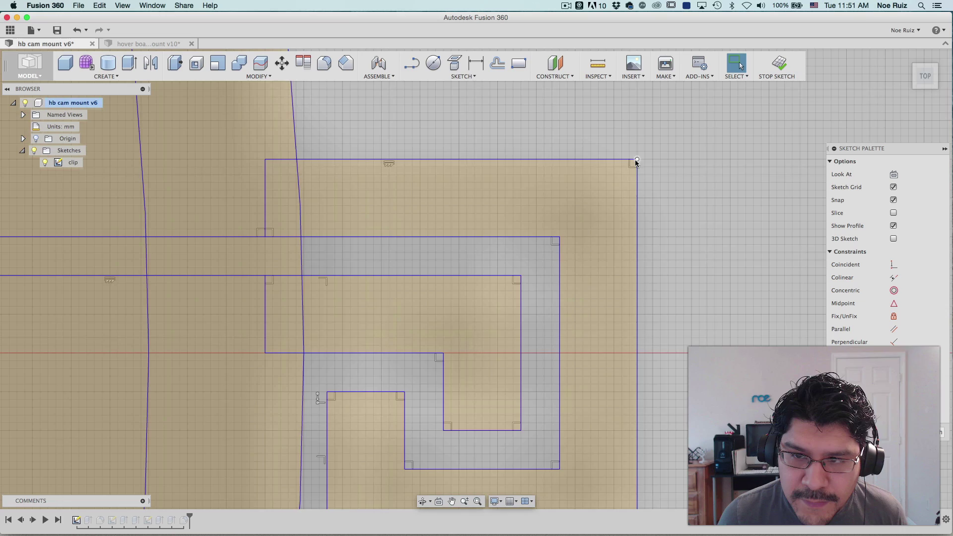
scroll(617, 160, down, 4)
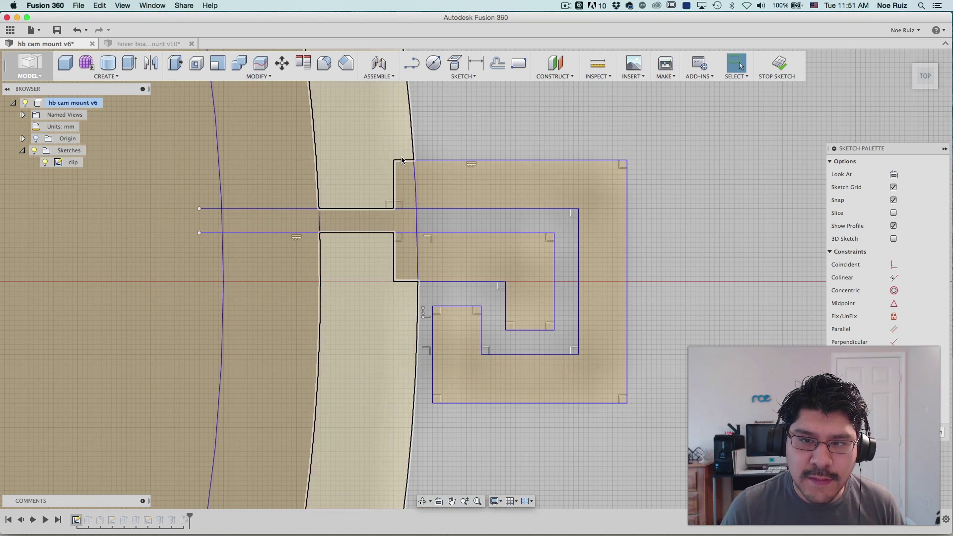
Activate the Line tool with empty space beside the existing profile in view
click(407, 66)
middle_drag(495, 150, 341, 177)
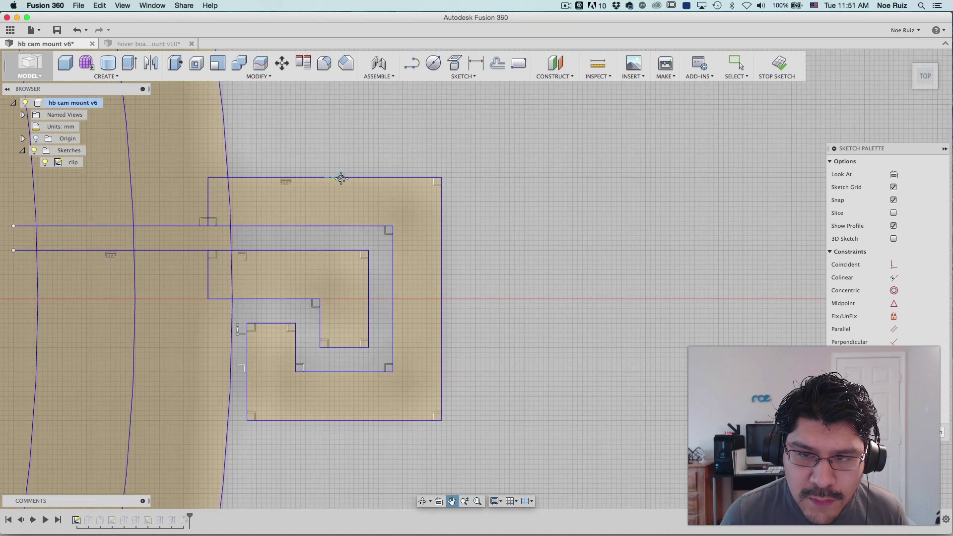
scroll(499, 233, down, 3)
middle_drag(538, 240, 459, 222)
scroll(448, 209, up, 4)
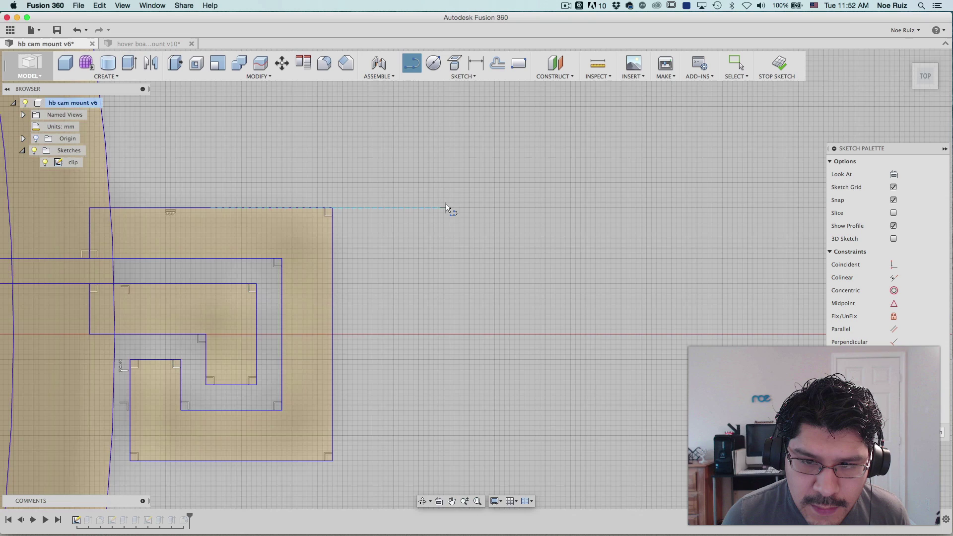
Draw the hook outline: a 3 mm top line, outer sides and bottom, then the inner step and edges
click(440, 175)
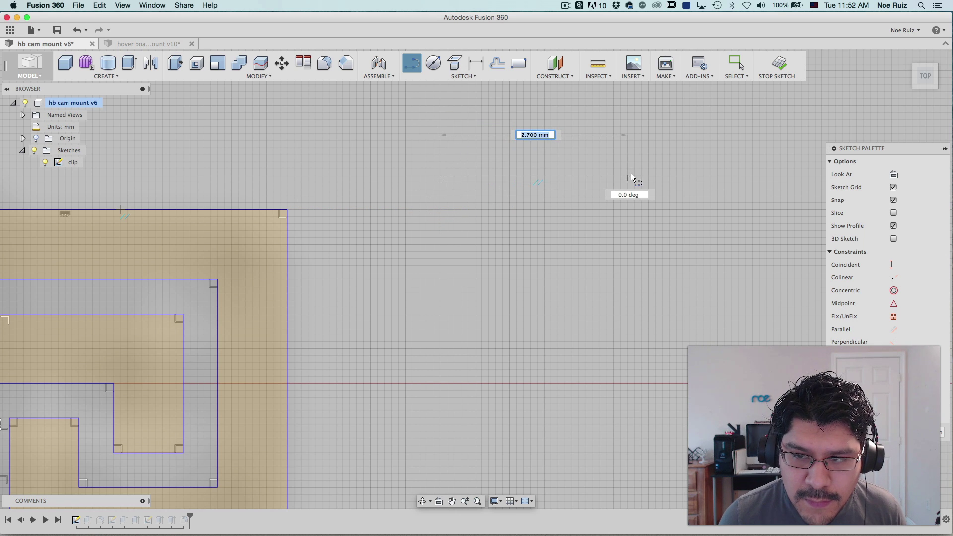
click(648, 175)
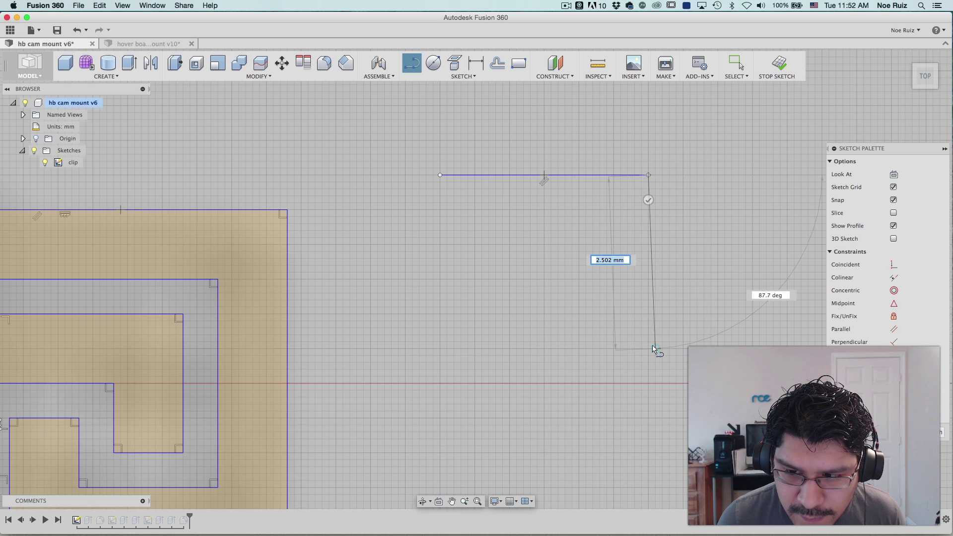
click(649, 348)
click(502, 348)
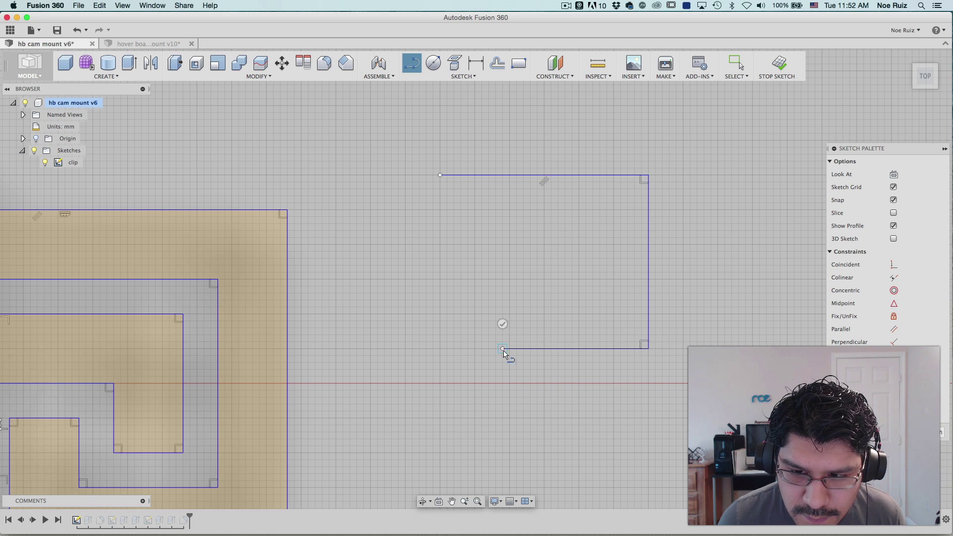
click(502, 262)
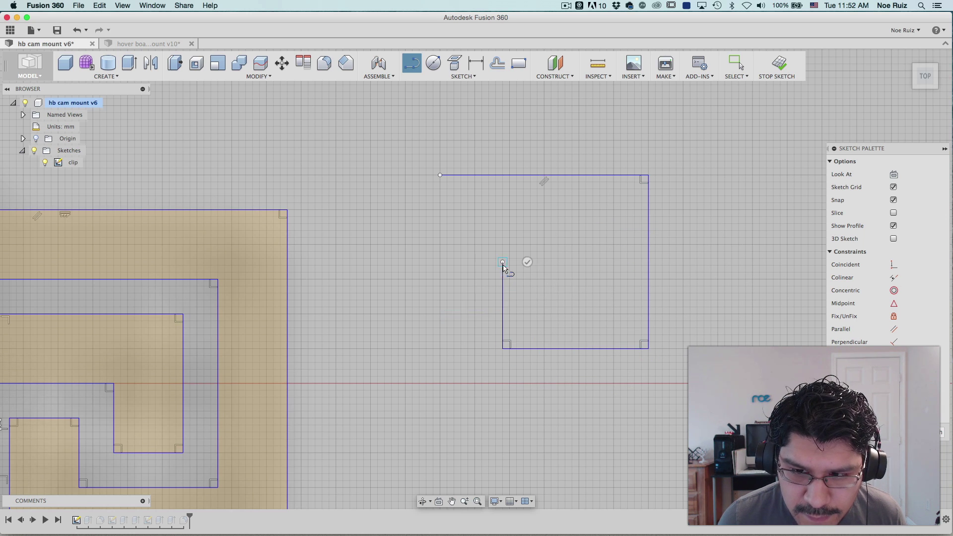
click(558, 262)
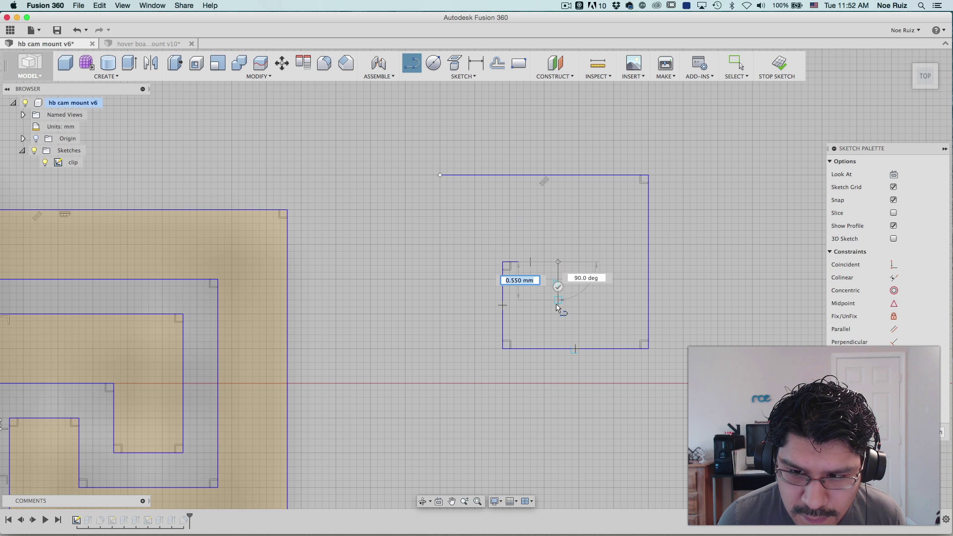
click(599, 306)
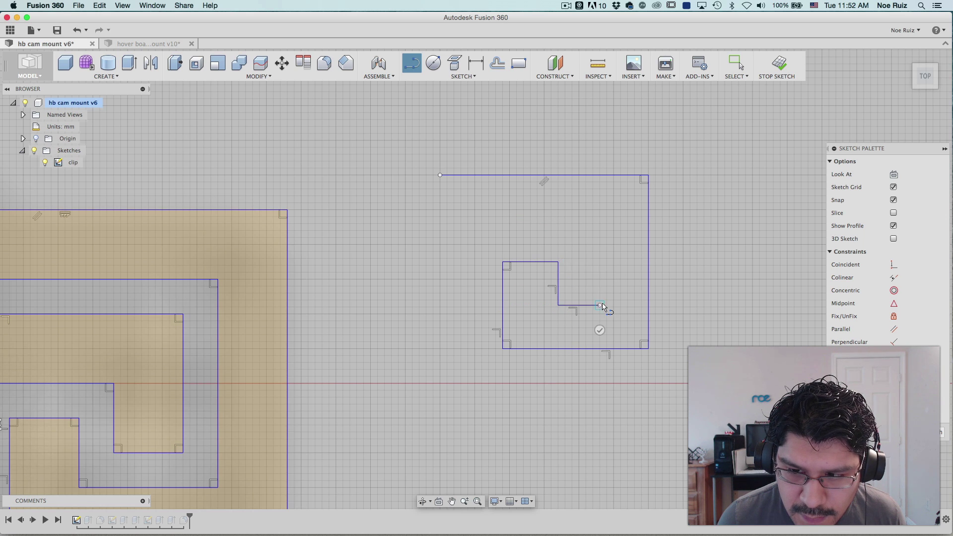
click(600, 209)
click(440, 210)
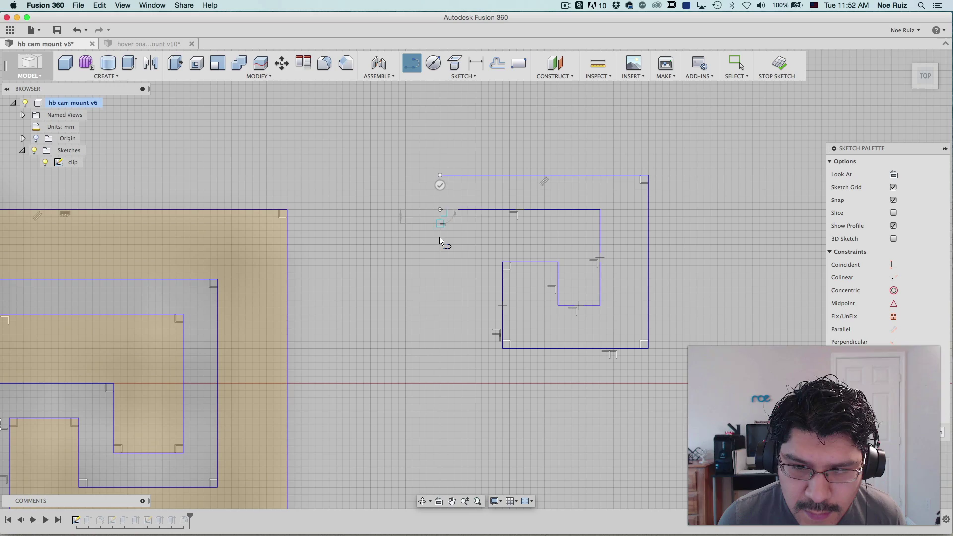
key(Escape)
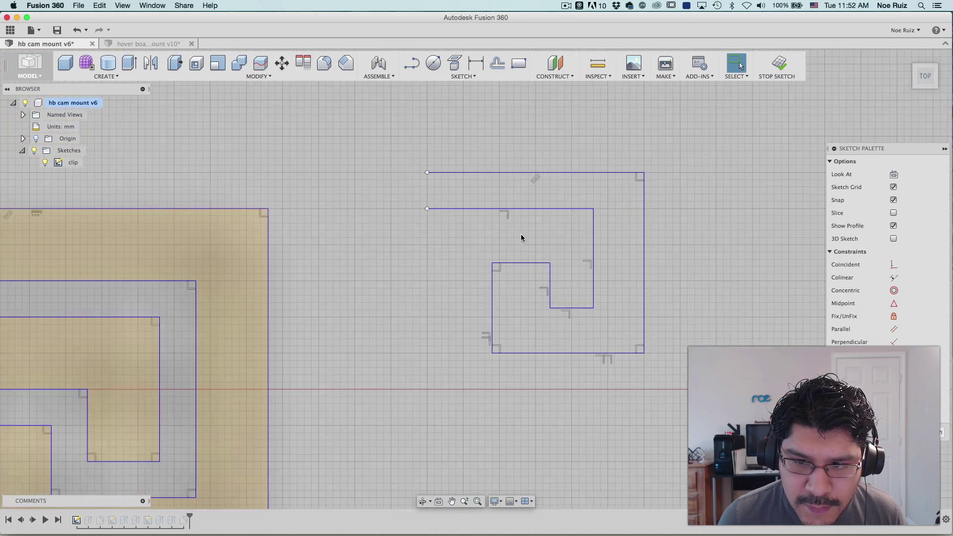
Enlarge the outline's outer loop by repositioning the top line and dragging its corner endpoints outward
scroll(514, 241, up, 5)
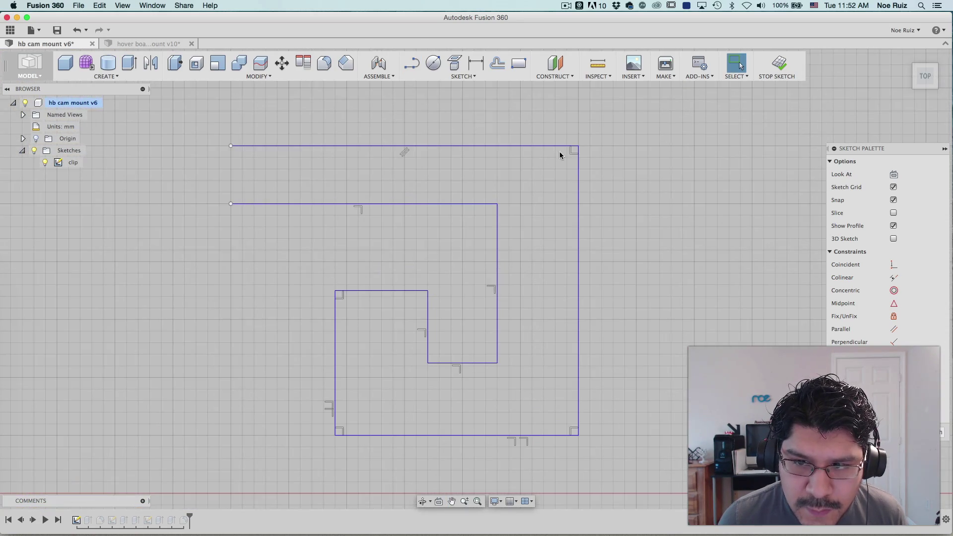
scroll(477, 162, up, 3)
mouse_move(476, 162)
middle_down()
mouse_move(530, 228)
mouse_move(530, 258)
middle_up()
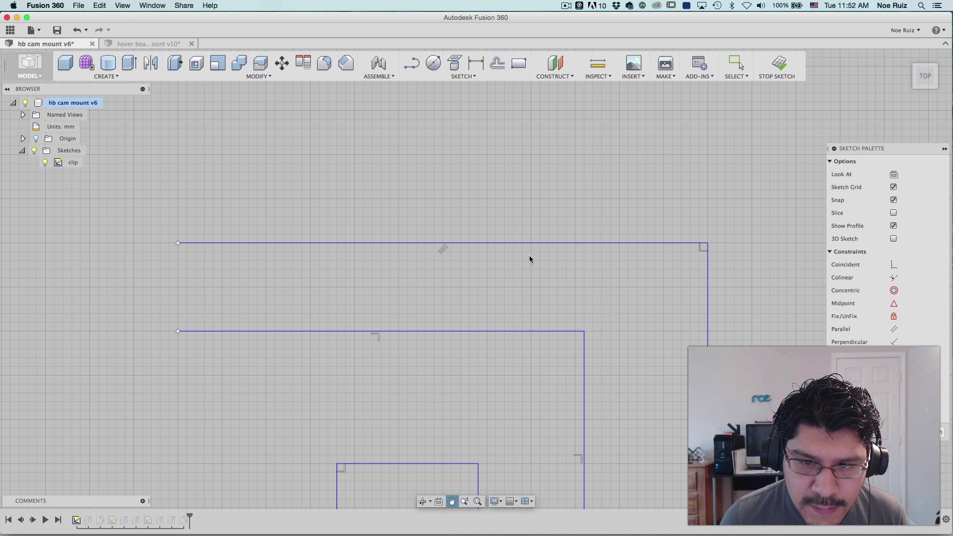
mouse_move(488, 245)
mouse_down()
mouse_move(480, 193)
mouse_move(422, 245)
mouse_move(483, 285)
mouse_move(506, 260)
mouse_move(451, 219)
mouse_move(392, 211)
mouse_move(359, 240)
mouse_move(387, 278)
mouse_move(495, 260)
mouse_move(559, 191)
mouse_move(511, 179)
mouse_move(492, 190)
mouse_move(494, 246)
mouse_up()
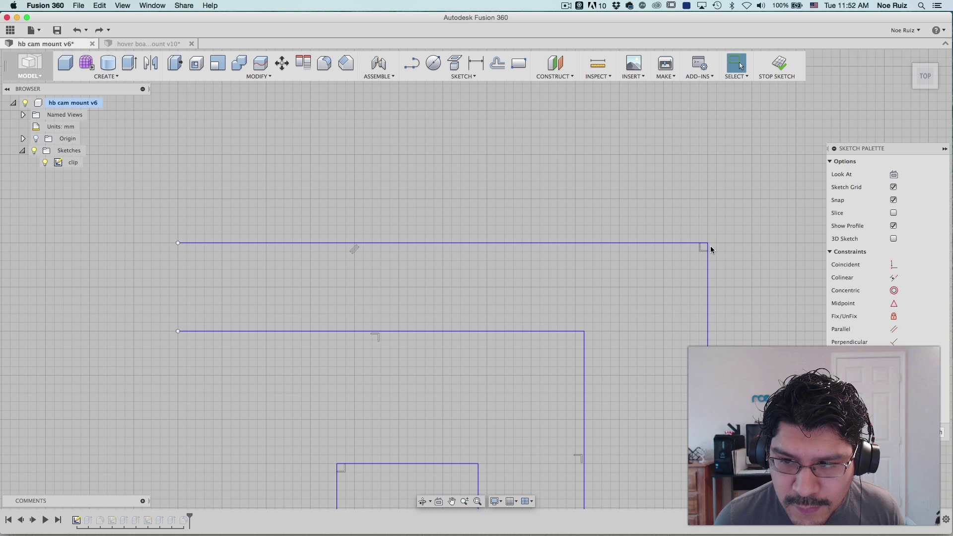
mouse_move(707, 241)
mouse_down()
mouse_move(708, 200)
mouse_move(679, 208)
mouse_move(587, 282)
mouse_move(593, 326)
mouse_move(668, 243)
mouse_move(666, 230)
mouse_move(663, 245)
mouse_move(709, 193)
mouse_move(707, 201)
mouse_up()
scroll(682, 212, down, 3)
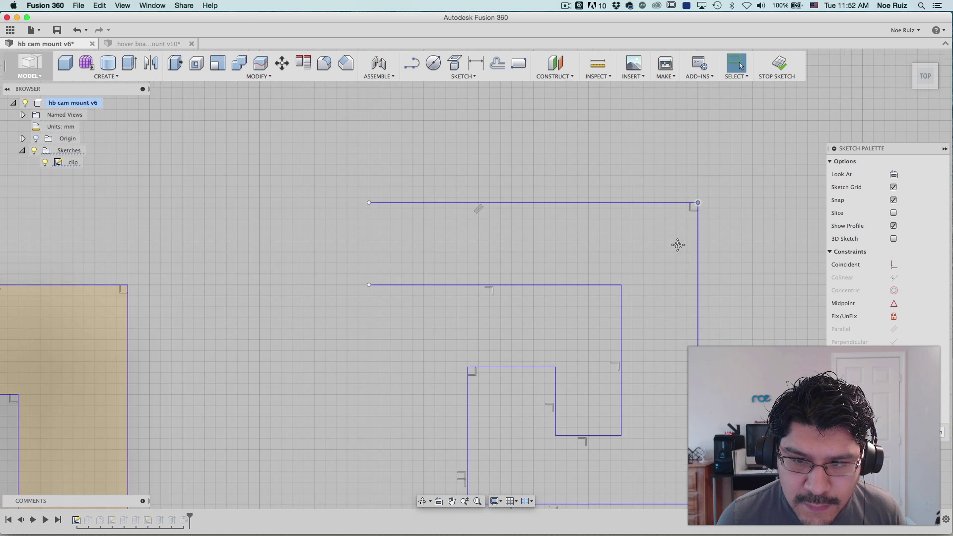
middle_drag(677, 245, 657, 188)
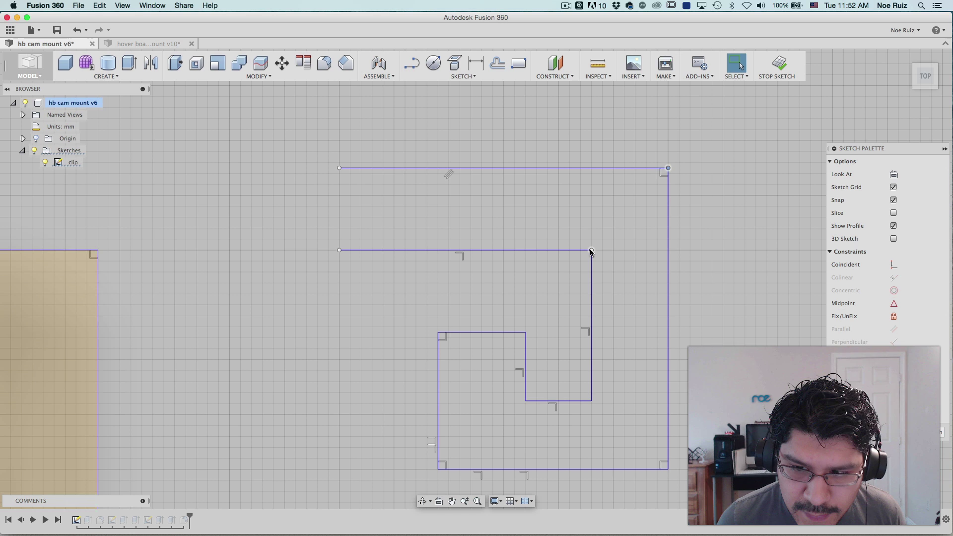
drag(591, 252, 613, 252)
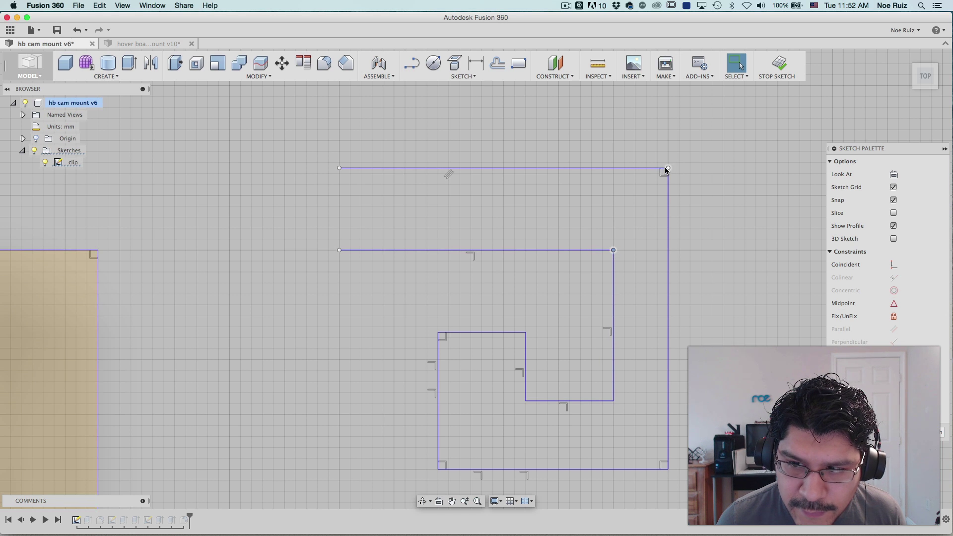
drag(667, 170, 725, 144)
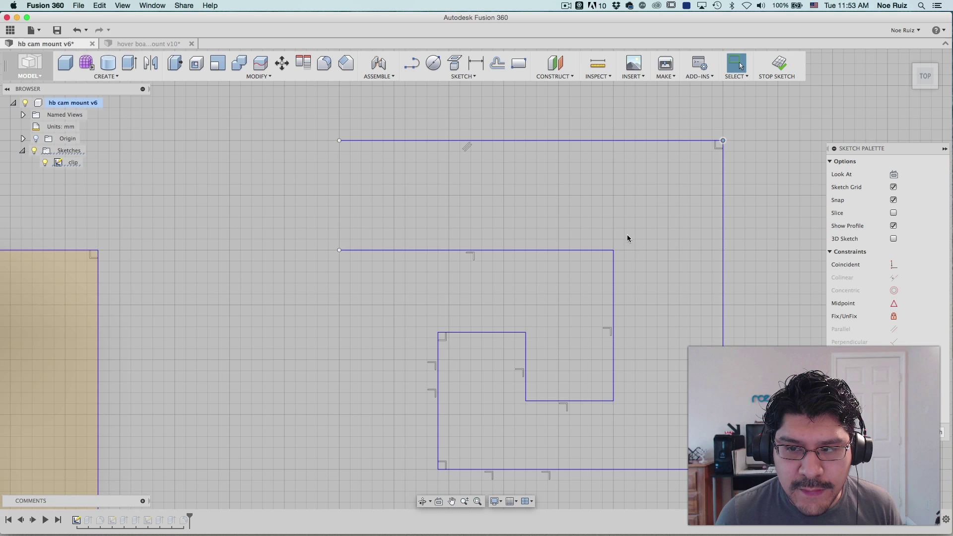
Raise the middle line's left endpoint to line up the two open ends on the left
scroll(355, 242, up, 3)
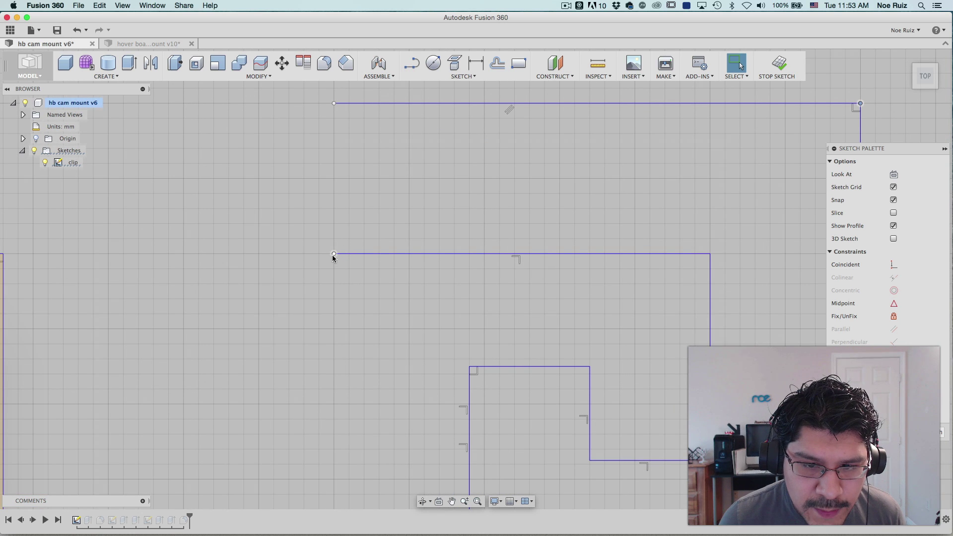
mouse_move(333, 257)
mouse_down()
mouse_move(332, 239)
mouse_move(332, 255)
mouse_up()
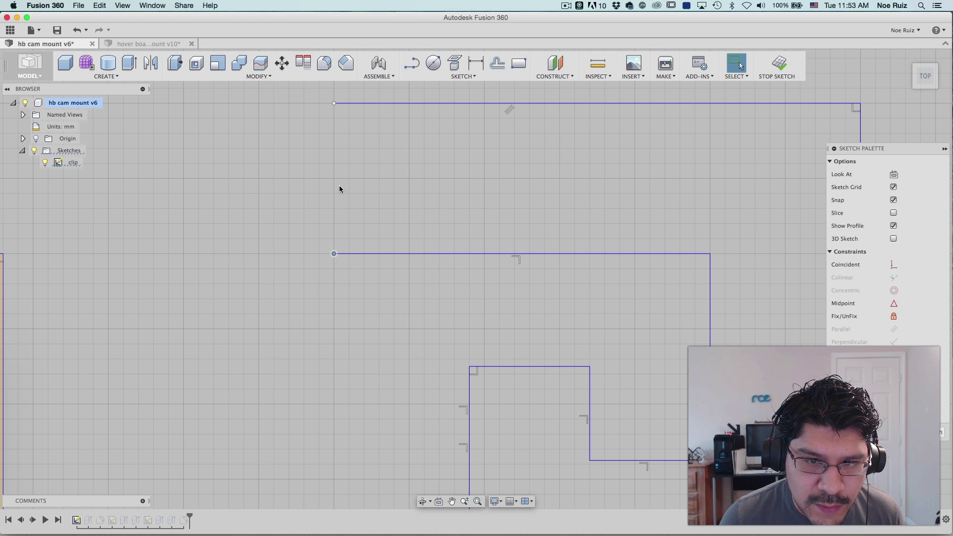
scroll(340, 189, down, 4)
mouse_move(311, 238)
middle_down()
mouse_move(430, 208)
mouse_move(396, 261)
mouse_move(396, 296)
middle_up()
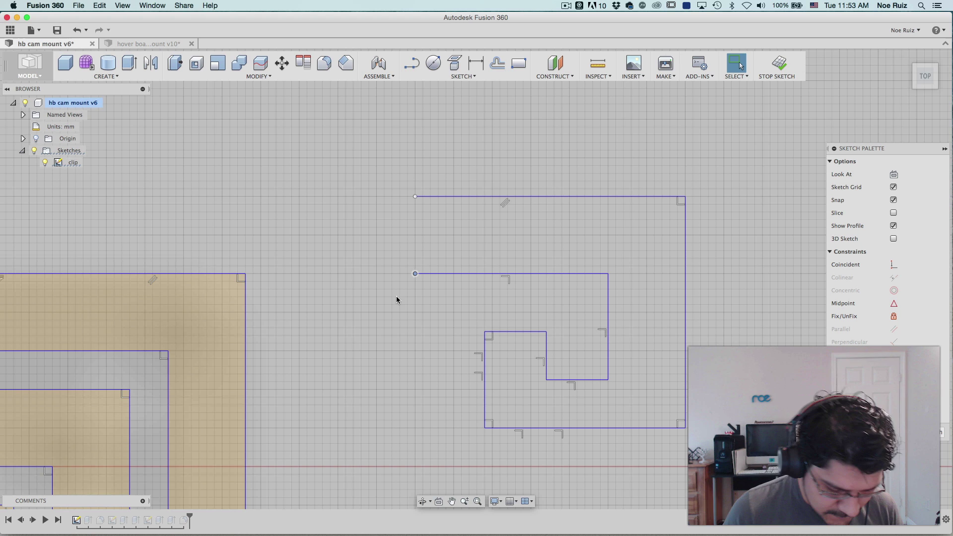
scroll(437, 271, up, 1)
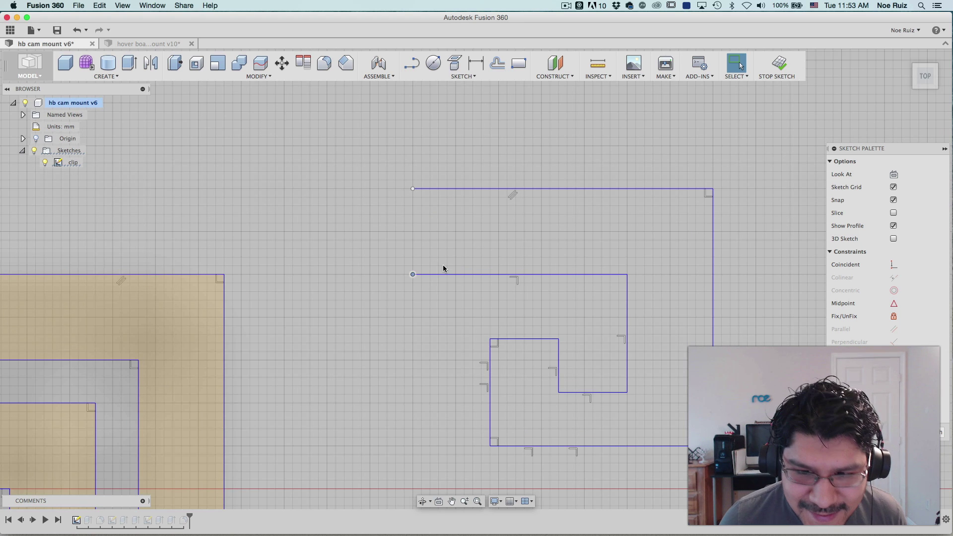
Measure the top line's length and the gap between the two open lines
key(Escape)
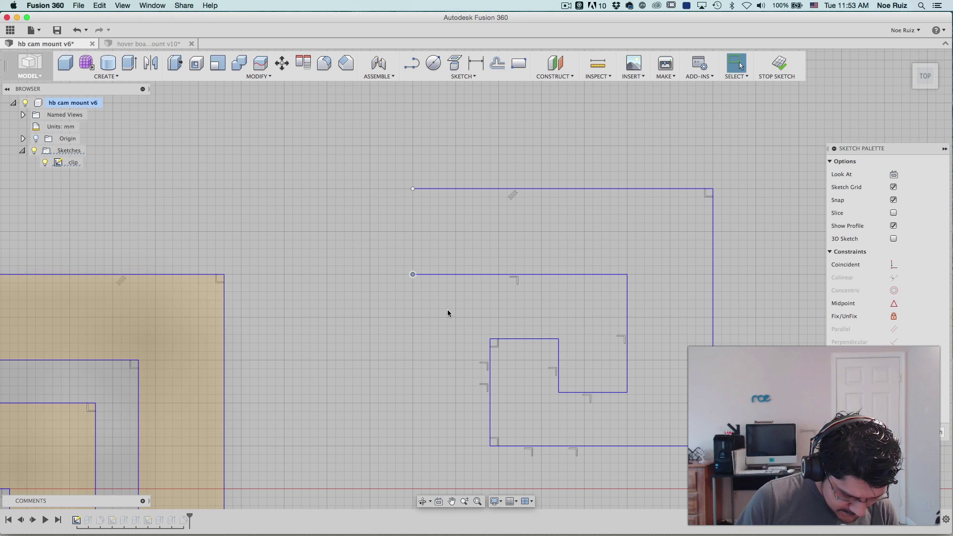
click(597, 63)
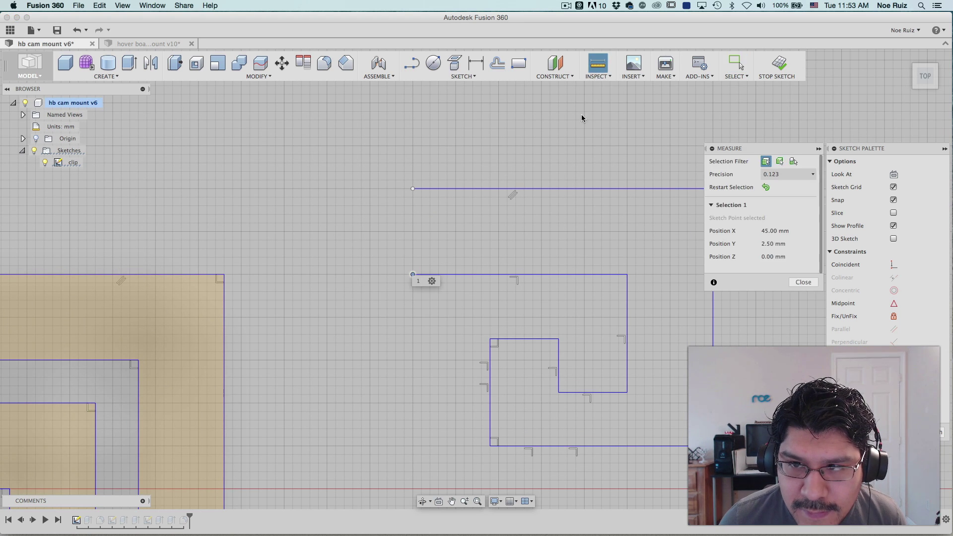
click(537, 189)
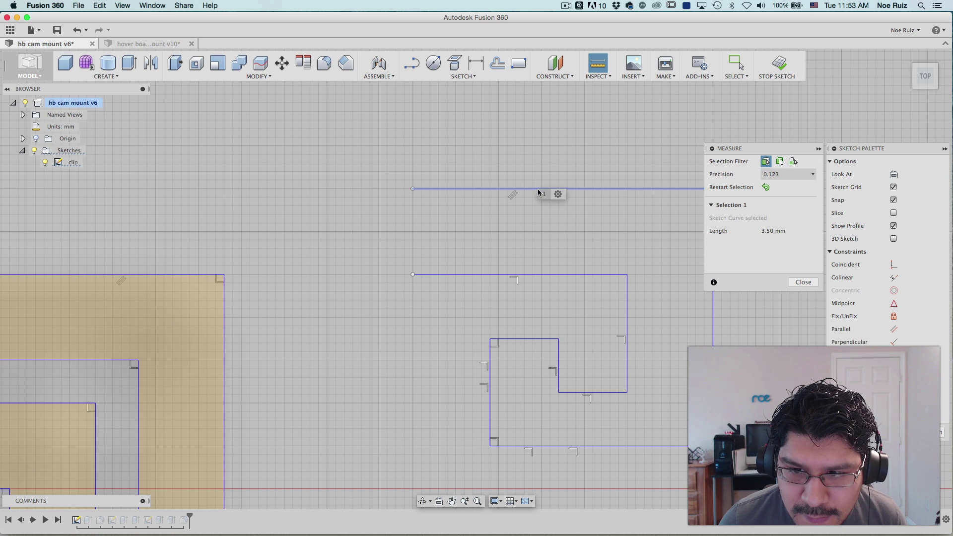
click(542, 275)
scroll(752, 234, down, 2)
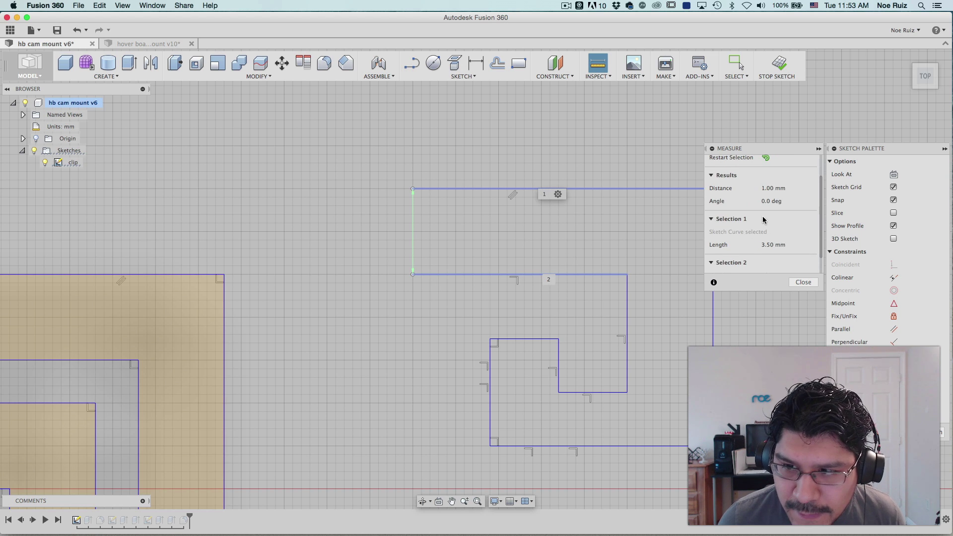
key(Escape)
Adjust the middle line's left endpoint and nudge its corner point down
scroll(628, 227, down, 3)
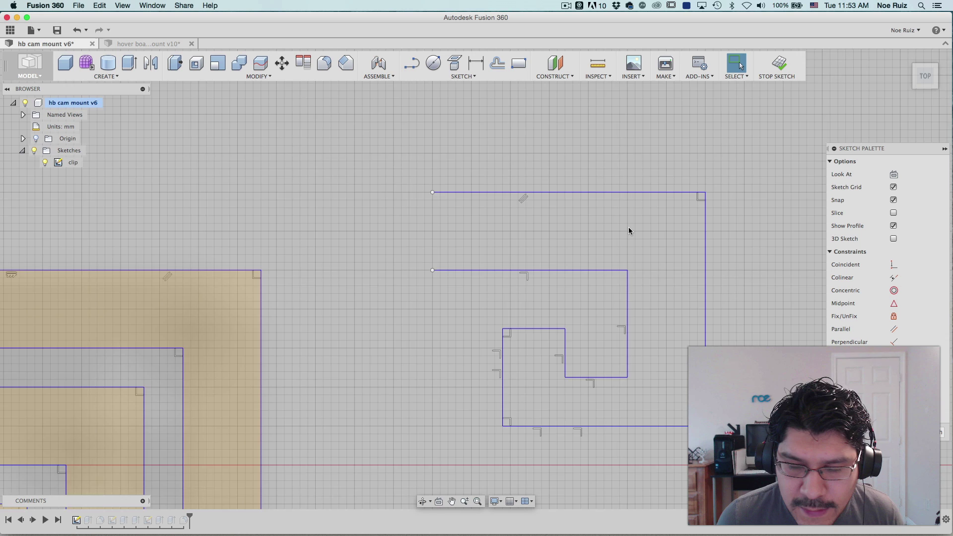
scroll(628, 227, up, 3)
middle_drag(687, 274, 637, 242)
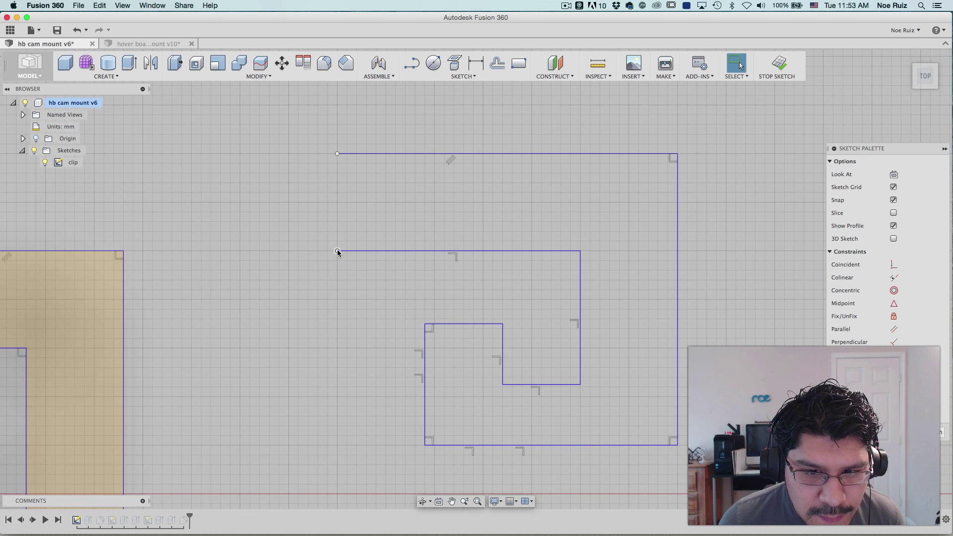
mouse_move(337, 252)
mouse_down()
mouse_move(336, 240)
mouse_move(340, 256)
mouse_up()
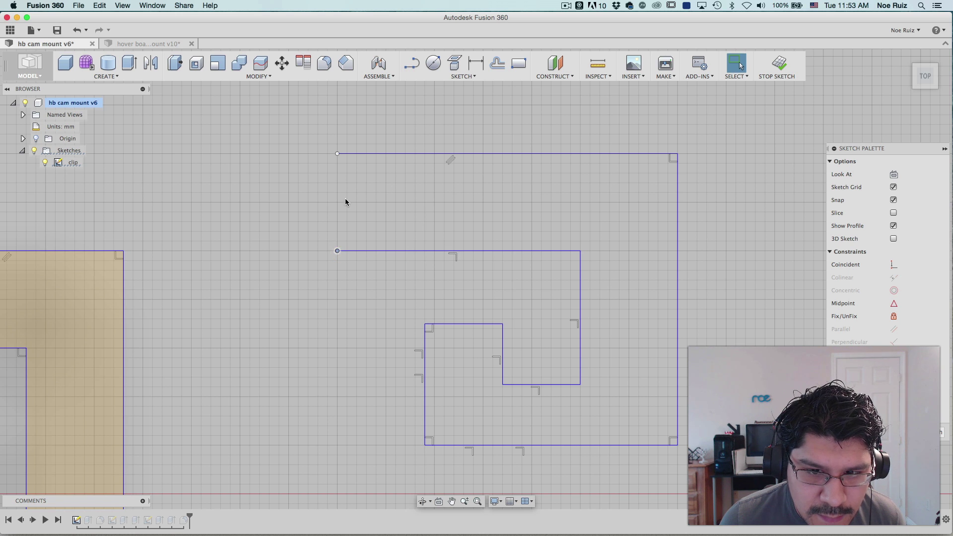
scroll(345, 203, up, 2)
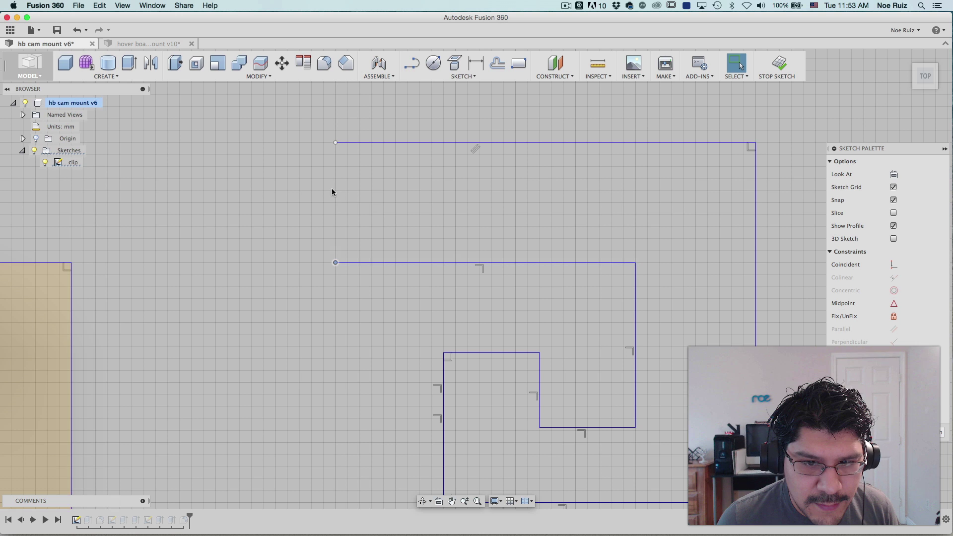
scroll(357, 223, down, 4)
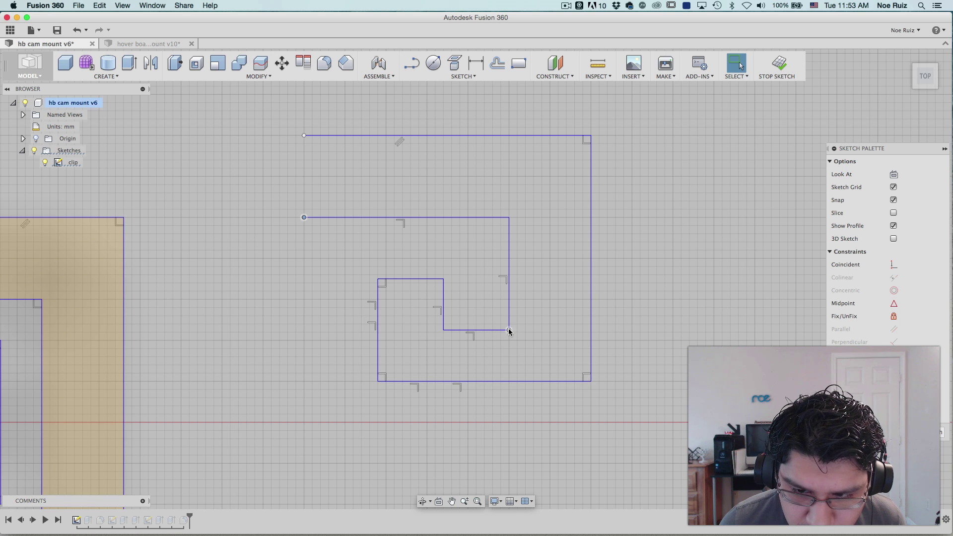
drag(509, 330, 509, 341)
key(Escape)
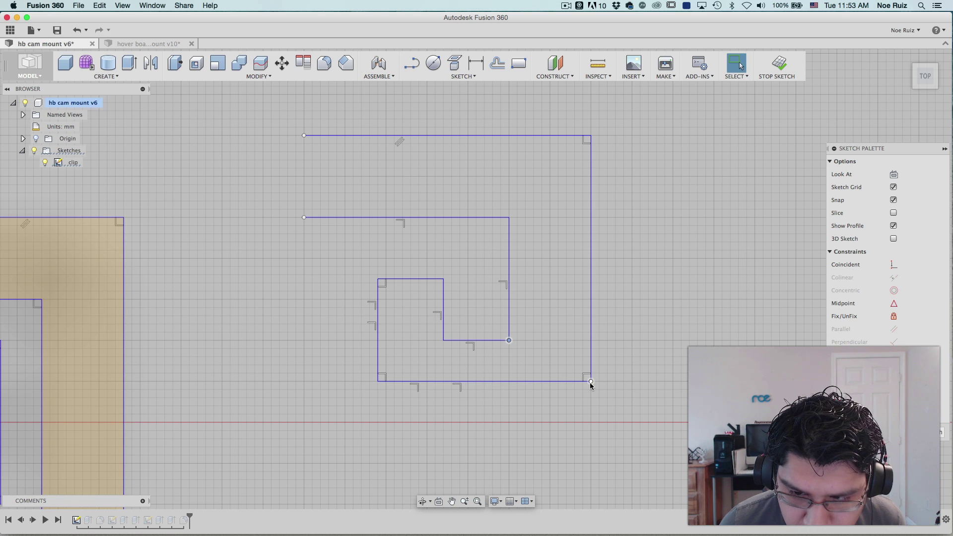
Lower the outer loop's bottom edge and widen the inner loop by pulling its left edge left
drag(591, 382, 591, 422)
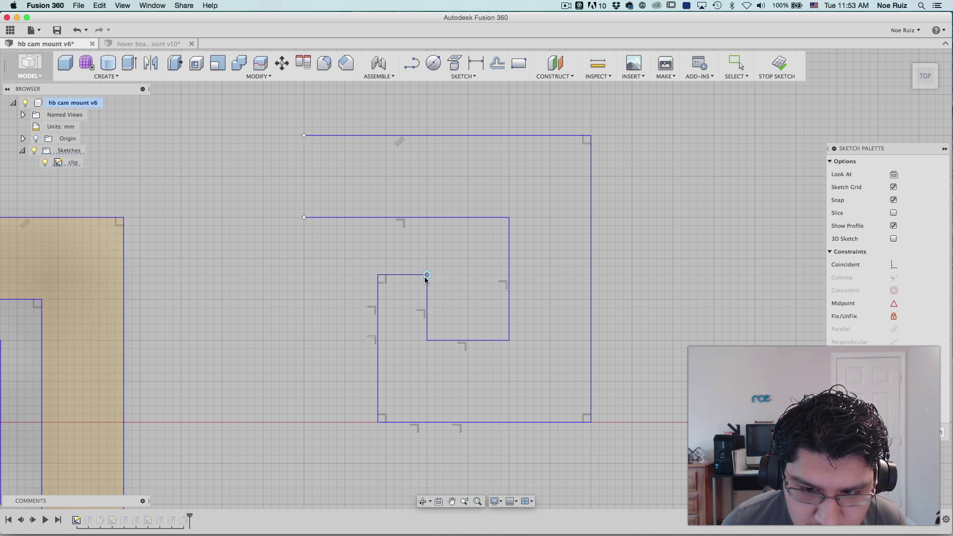
key(Escape)
drag(378, 422, 346, 423)
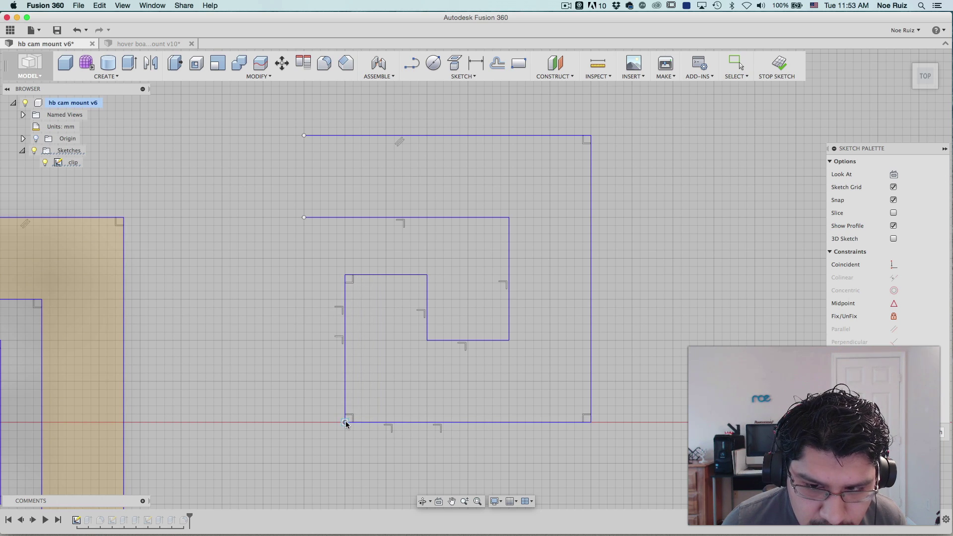
scroll(409, 291, down, 3)
scroll(343, 293, down, 3)
middle_drag(342, 293, 400, 266)
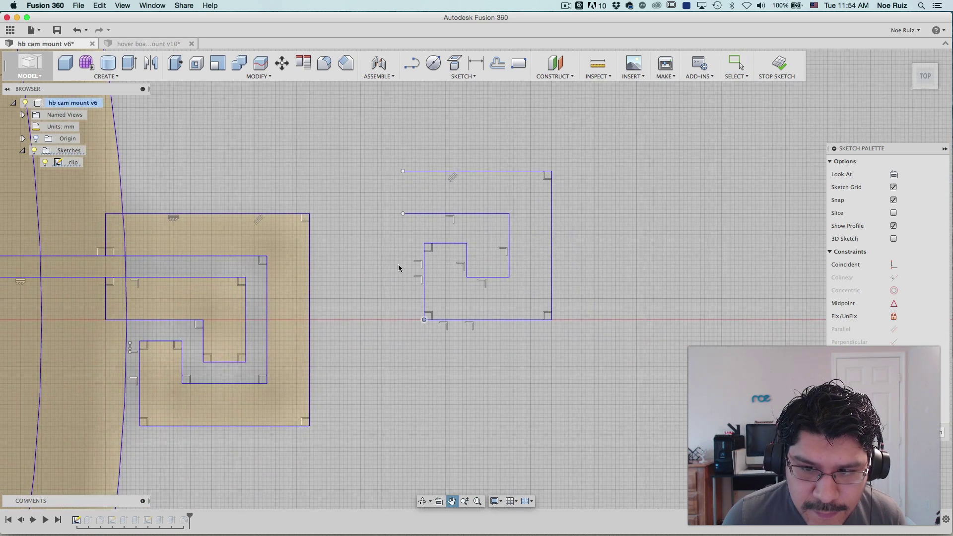
scroll(485, 227, up, 4)
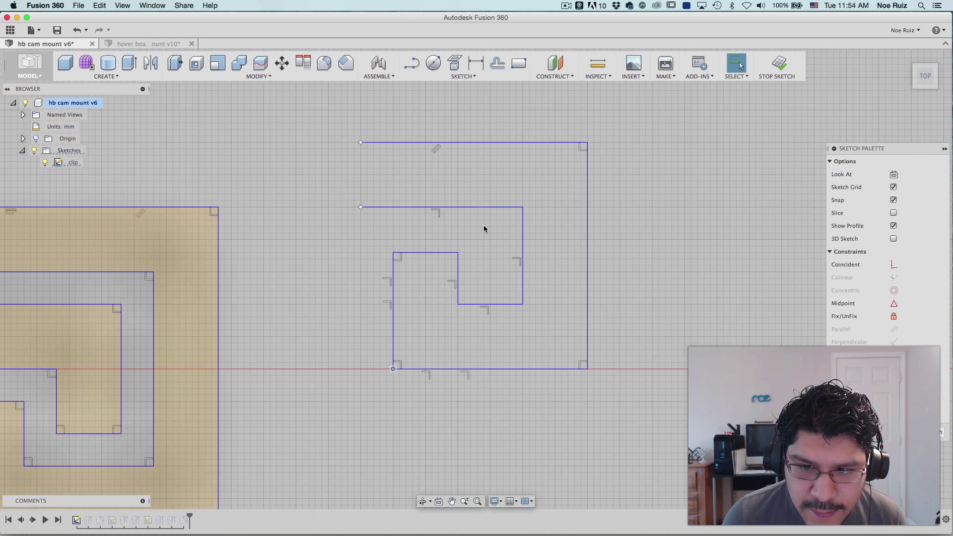
Draw a line joining the clip's loose upper and lower endpoints to close its left side
click(410, 62)
click(360, 143)
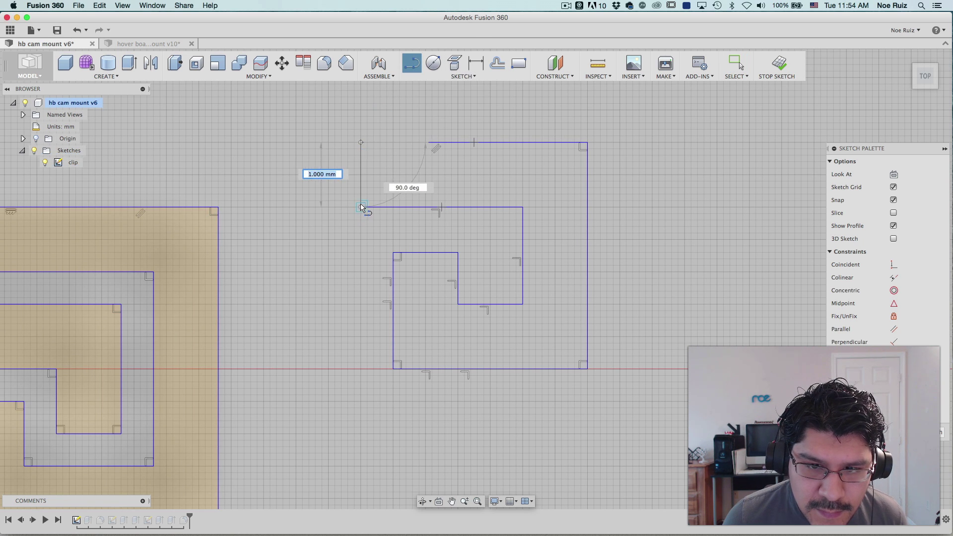
click(360, 207)
scroll(325, 241, down, 2)
scroll(347, 244, down, 2)
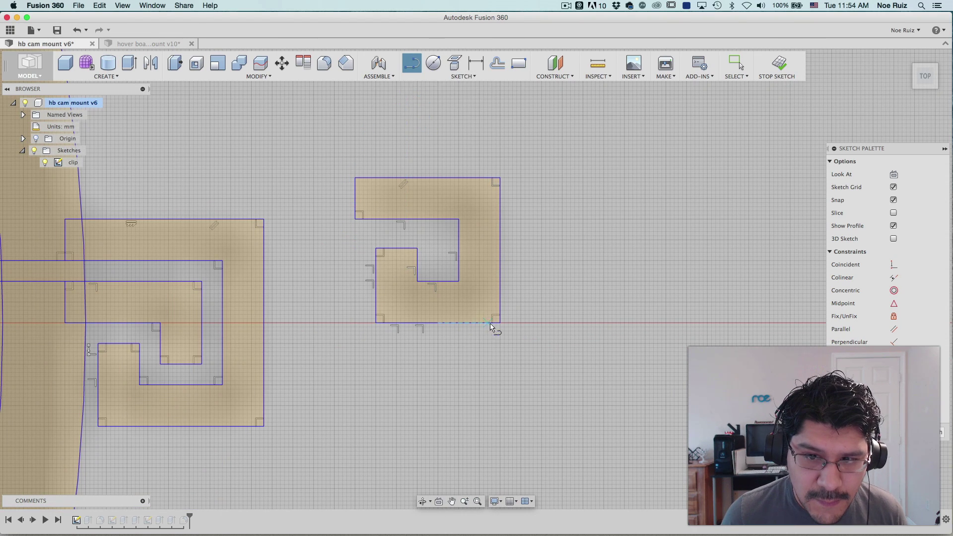
scroll(498, 295, up, 5)
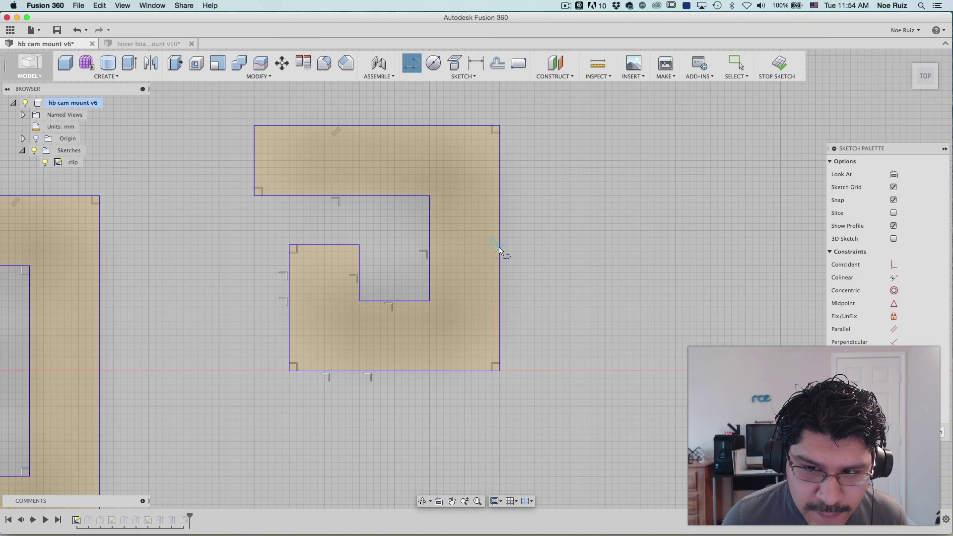
Add a horizontal line across the hook opening and make it construction geometry
click(302, 244)
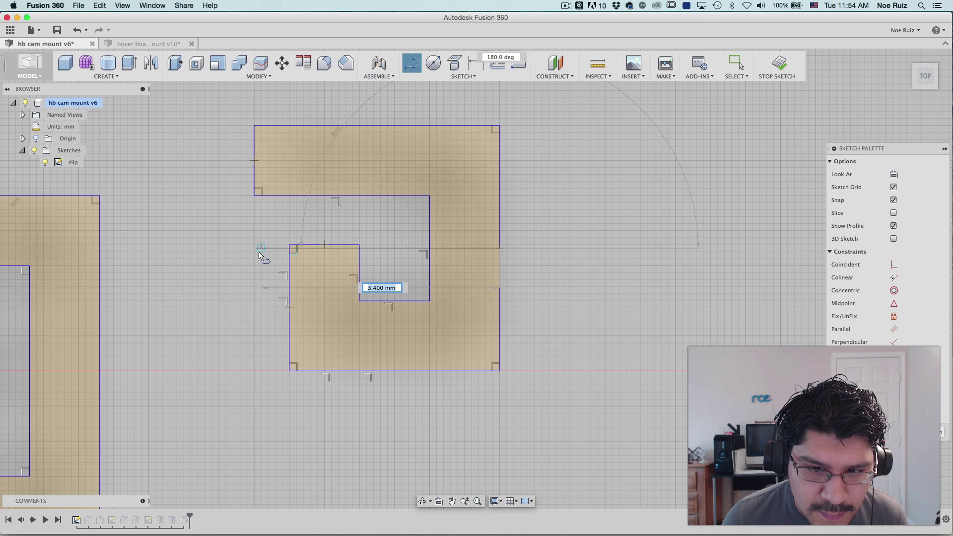
click(218, 249)
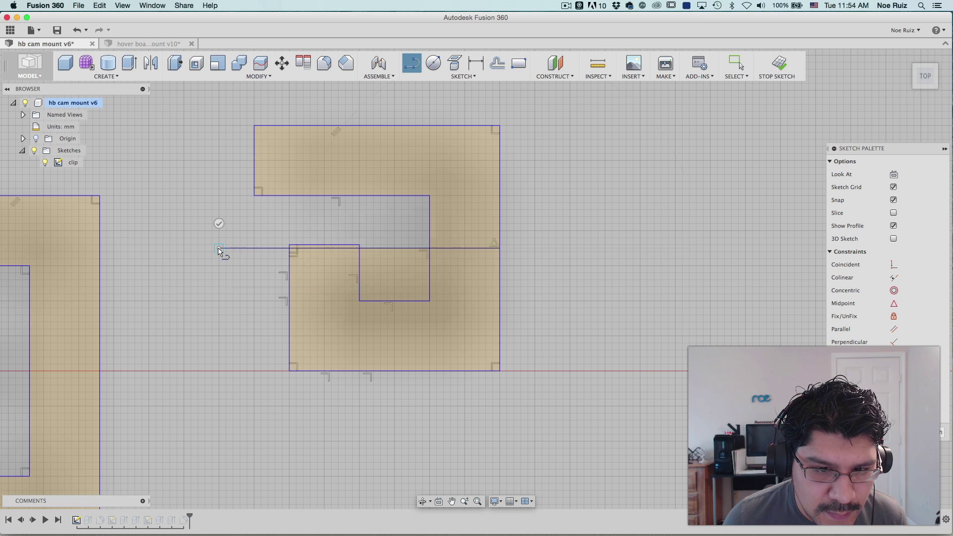
click(500, 248)
key(Escape)
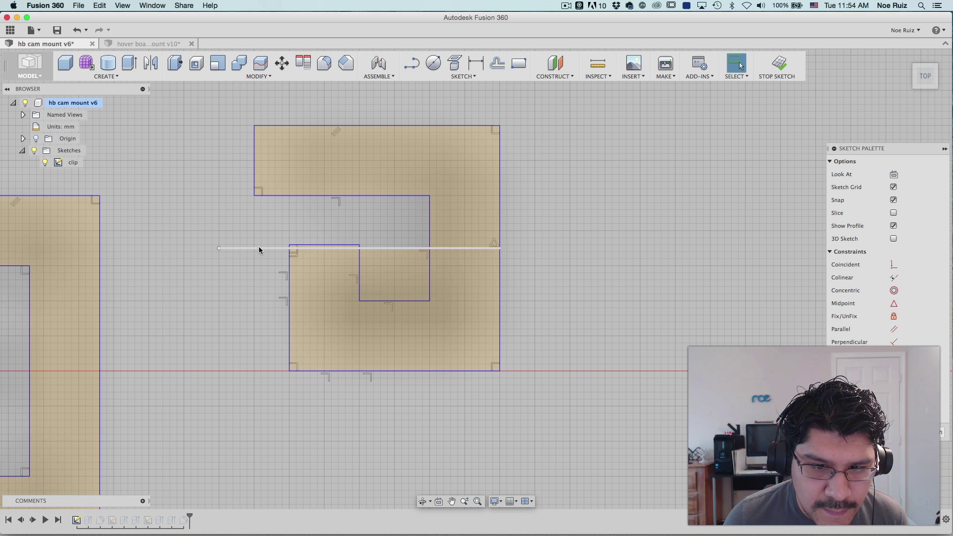
click(258, 248)
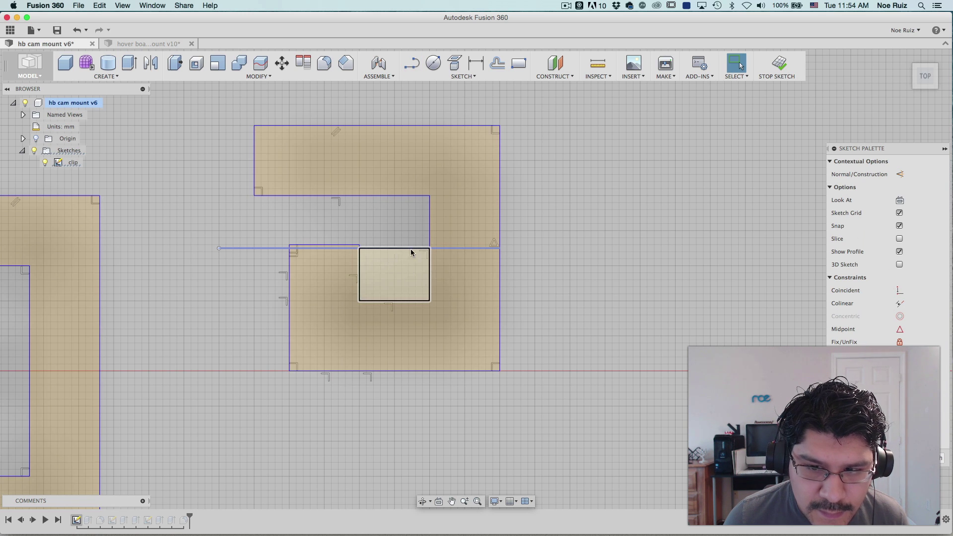
click(900, 175)
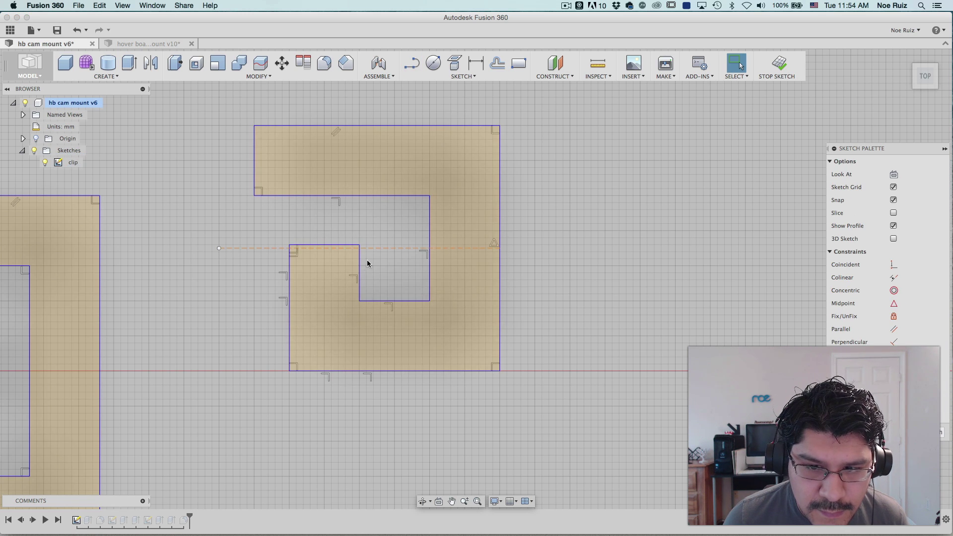
scroll(486, 249, down, 5)
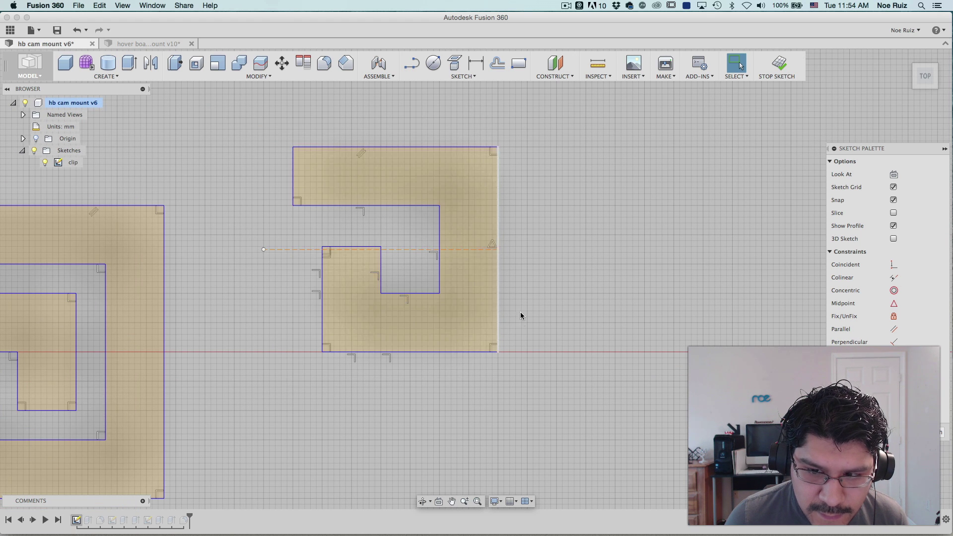
Draw a short line along the red X axis to the right of the clip
click(415, 65)
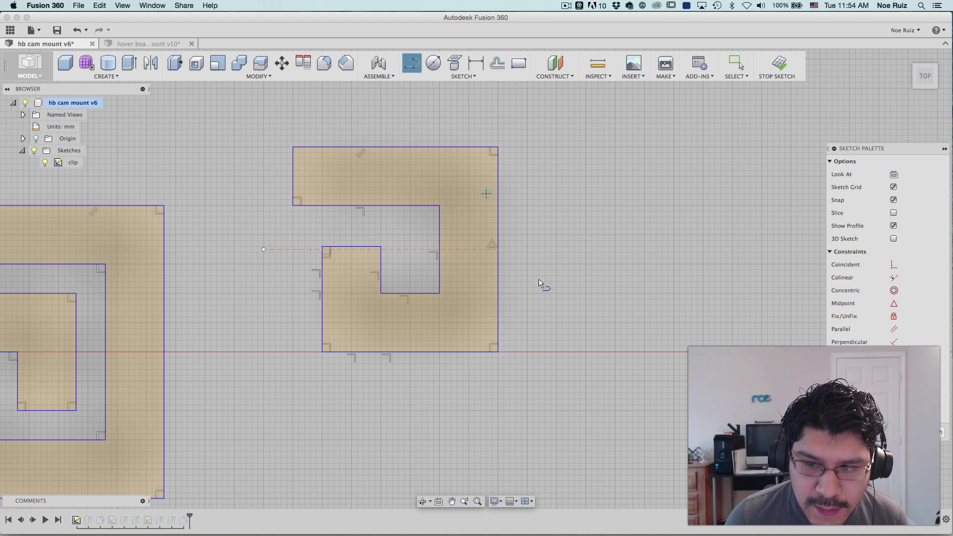
key(Escape)
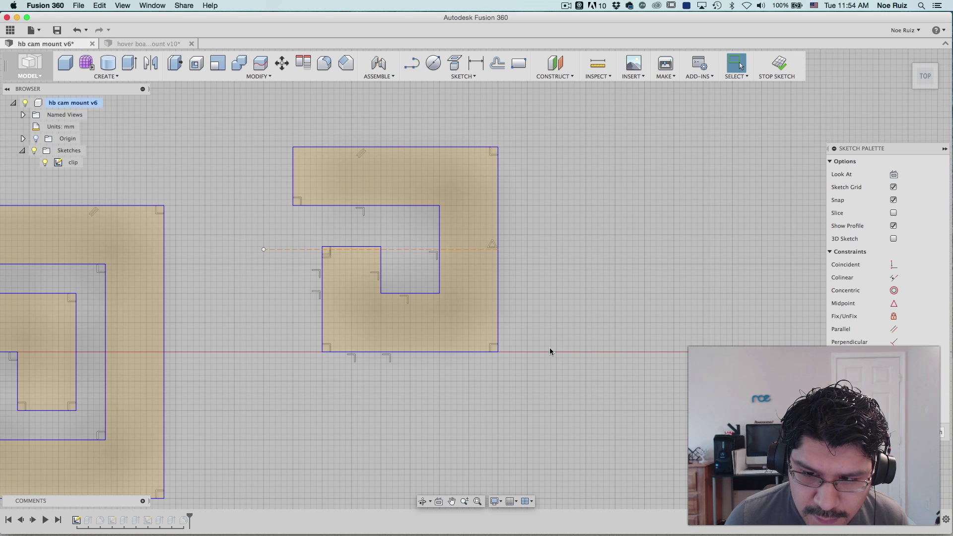
click(415, 66)
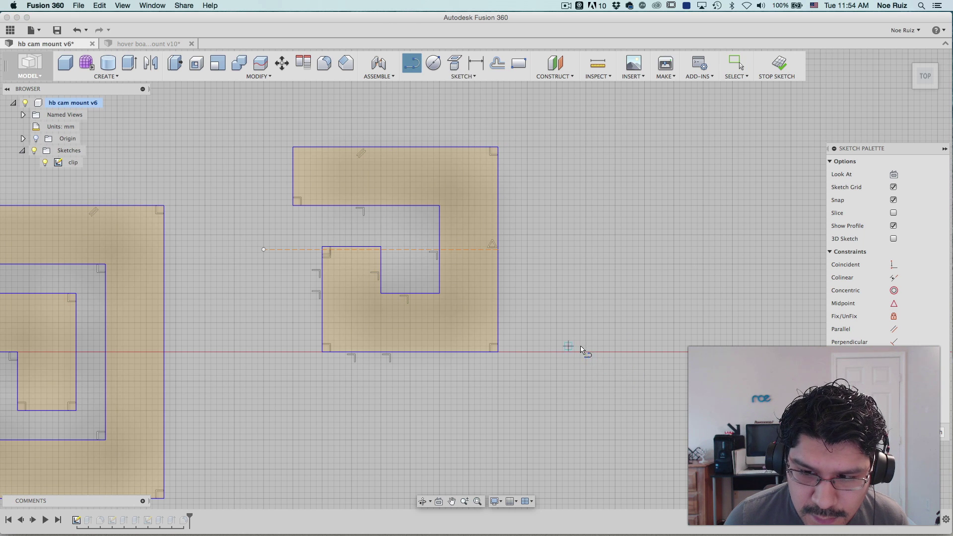
click(556, 352)
click(645, 352)
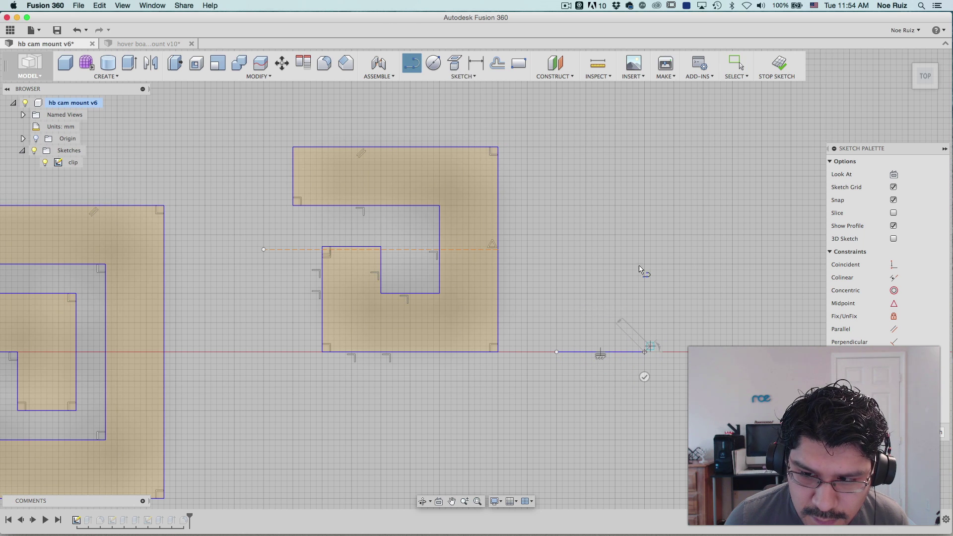
key(Escape)
Apply Fix to the new axis line so it stays in place
click(641, 353)
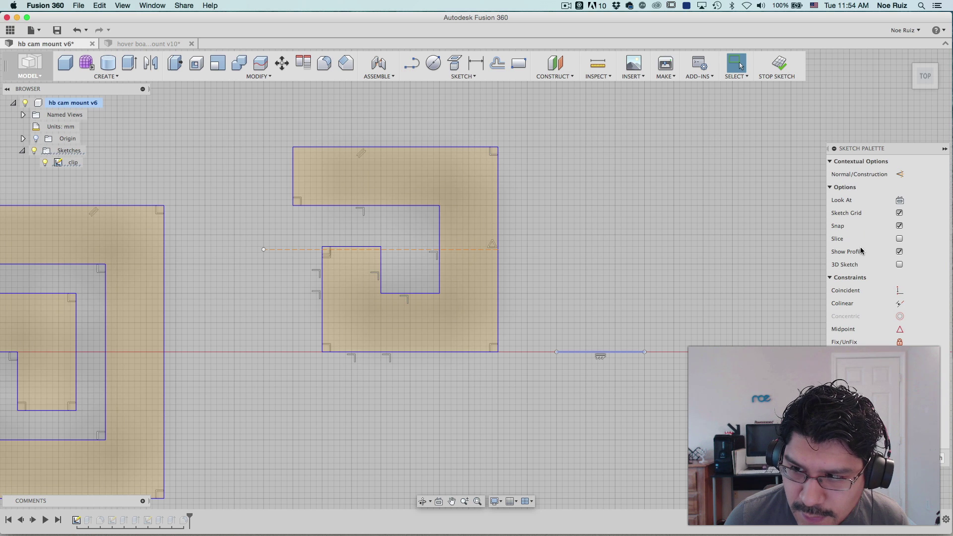
click(900, 342)
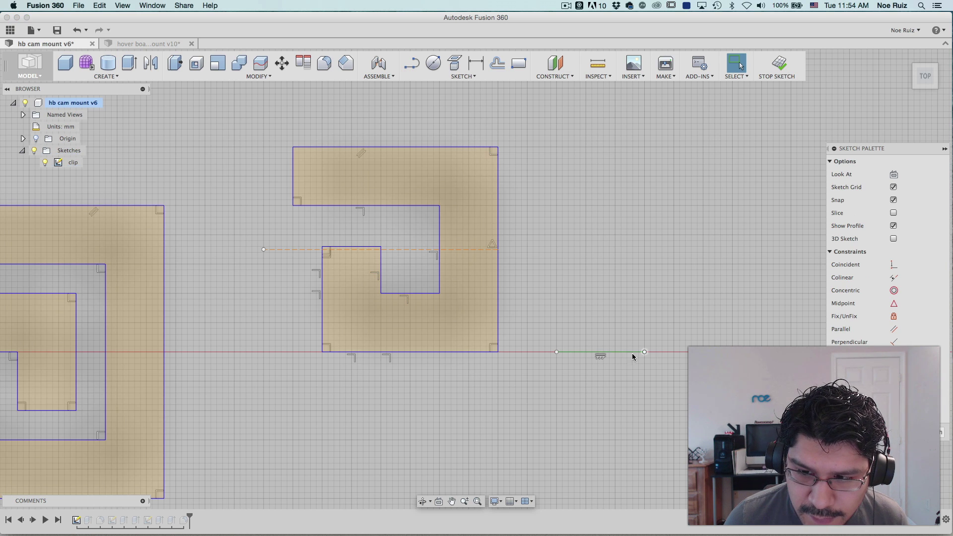
scroll(584, 350, up, 3)
click(586, 353)
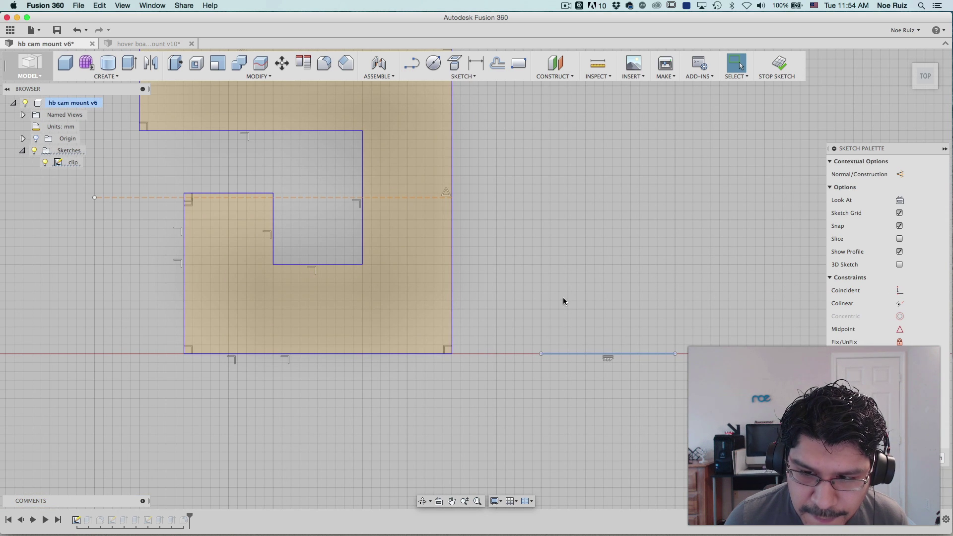
scroll(563, 297, down, 2)
scroll(563, 298, down, 2)
click(560, 293)
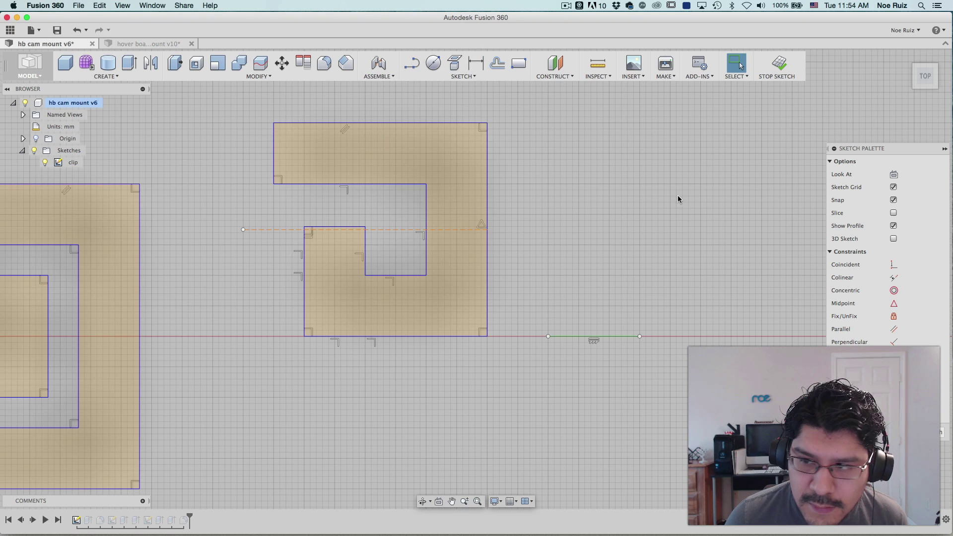
Make the clip's dashed construction line colinear with the fixed axis line
click(893, 278)
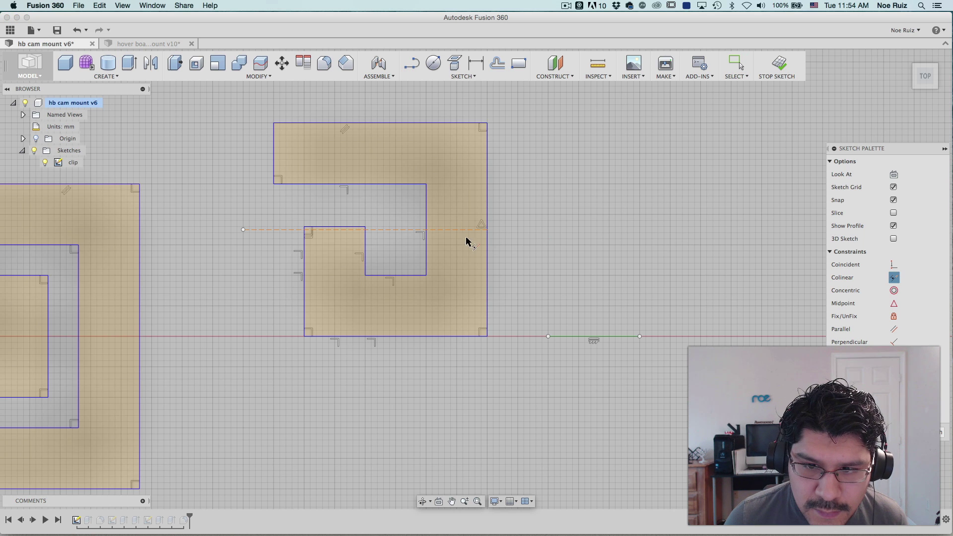
click(449, 230)
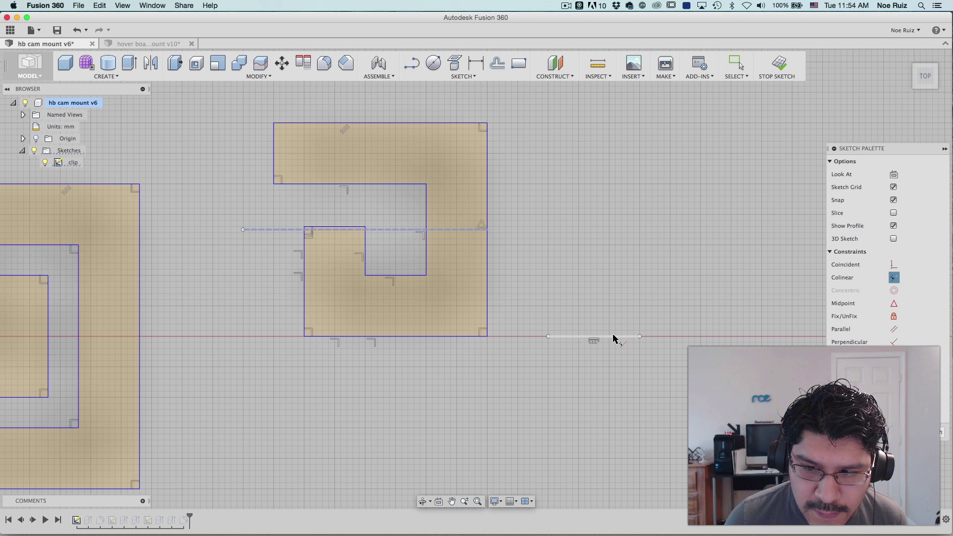
click(613, 336)
scroll(461, 300, down, 5)
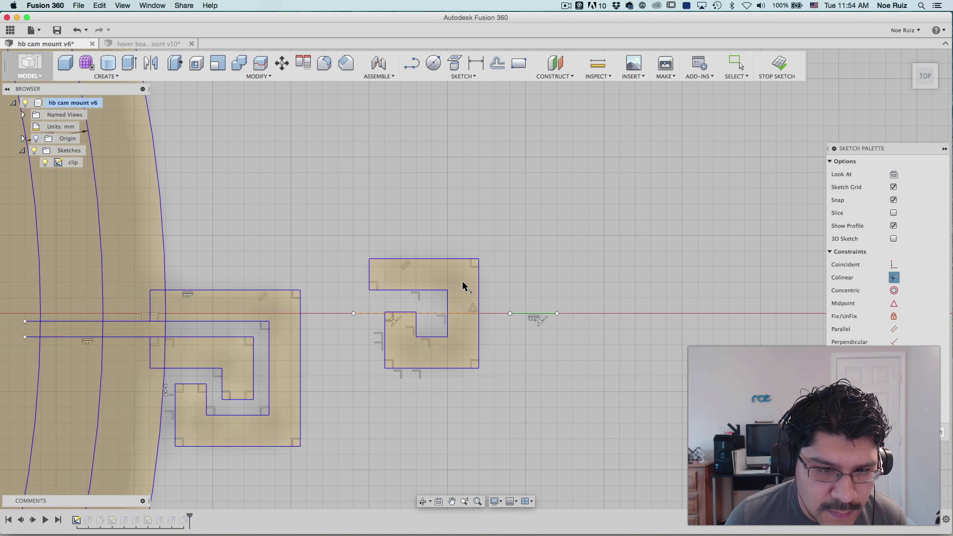
mouse_move(464, 282)
middle_down()
mouse_move(472, 249)
mouse_move(466, 213)
middle_up()
scroll(464, 212, up, 4)
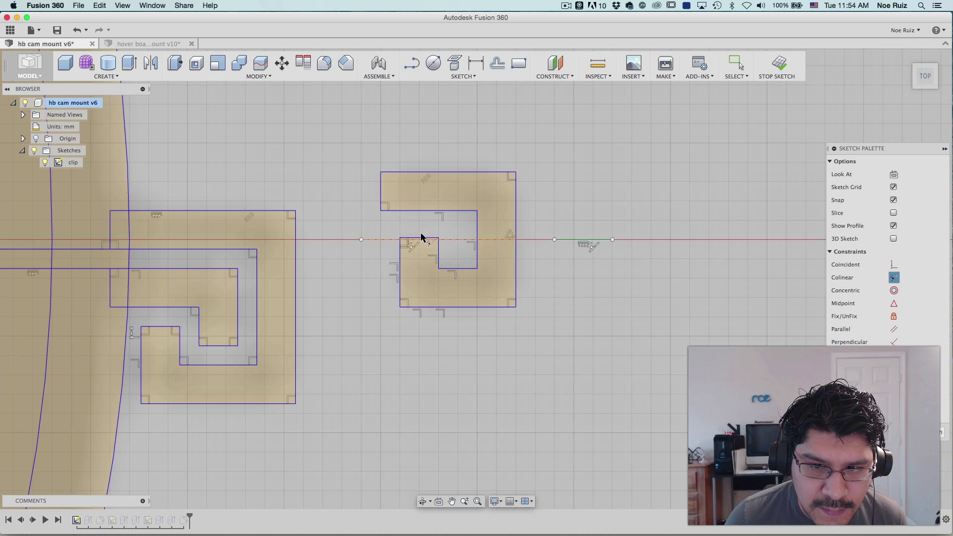
scroll(423, 236, down, 4)
scroll(427, 244, up, 3)
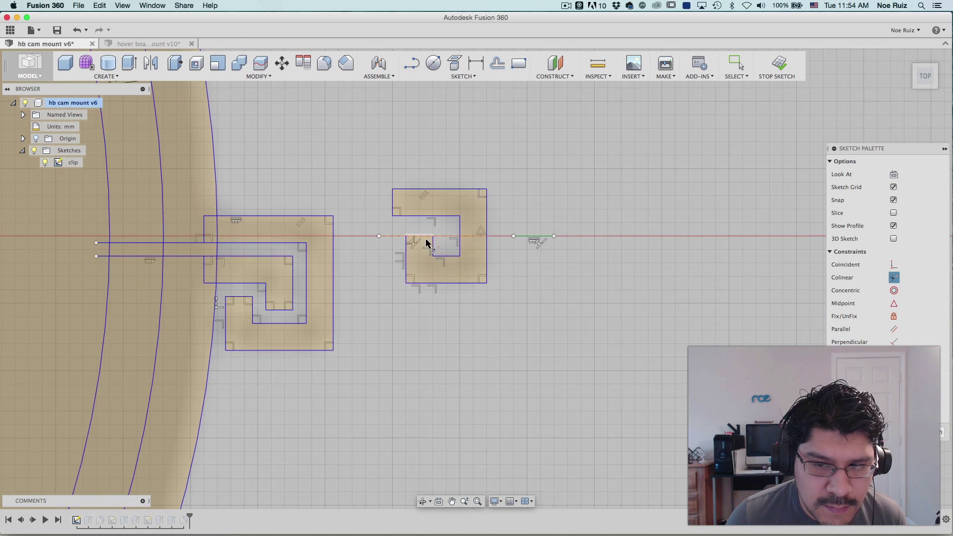
click(297, 251)
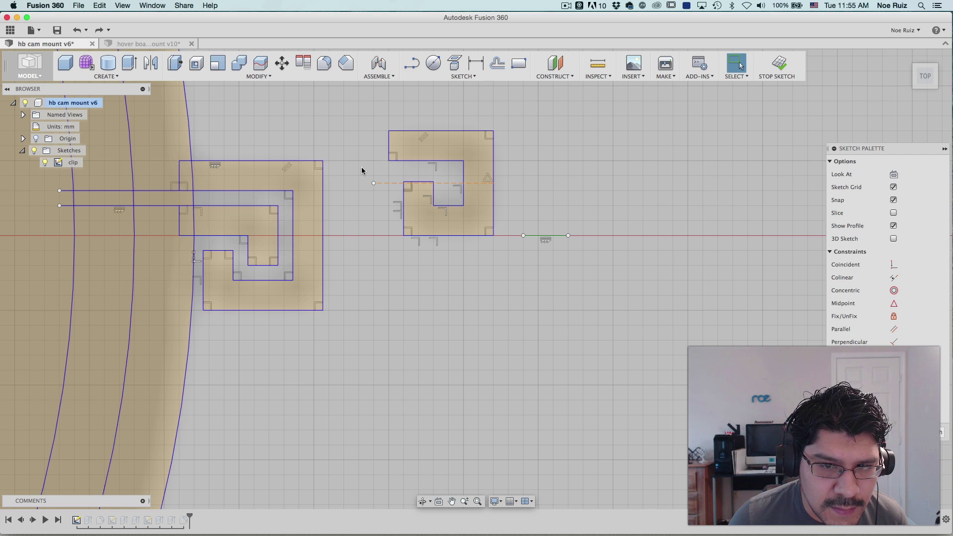
scroll(362, 171, down, 1)
scroll(361, 170, up, 2)
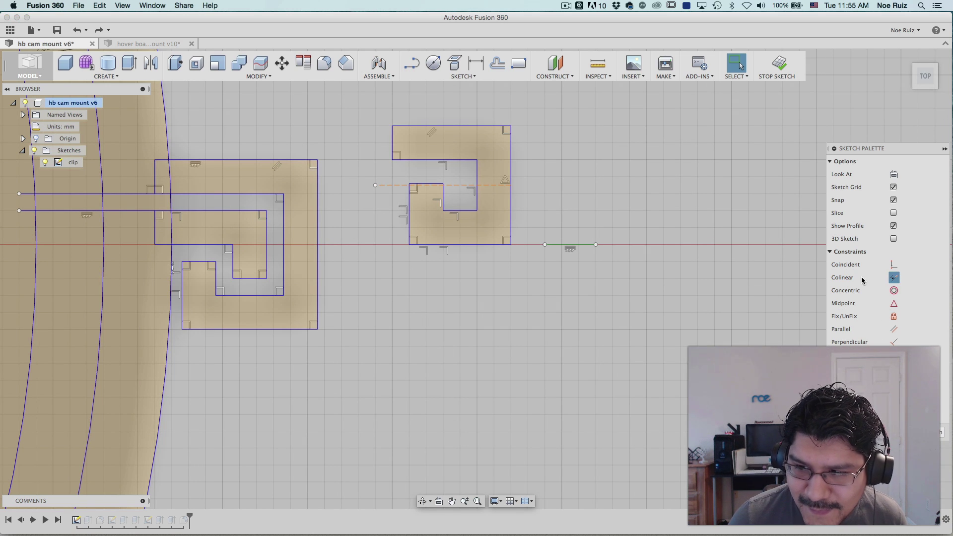
Constrain the dashed line onto the red axis, then window-select and delete the standalone clip sketch
click(460, 185)
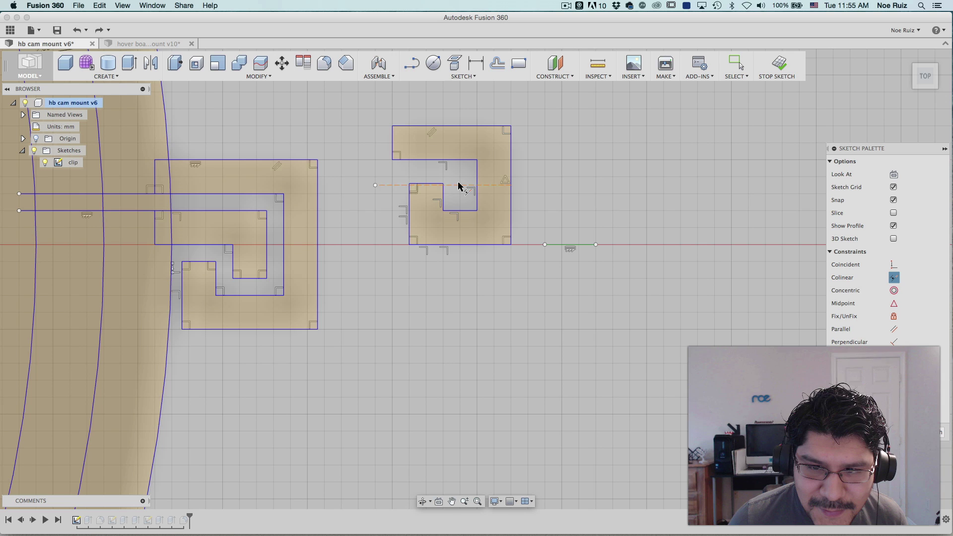
click(577, 248)
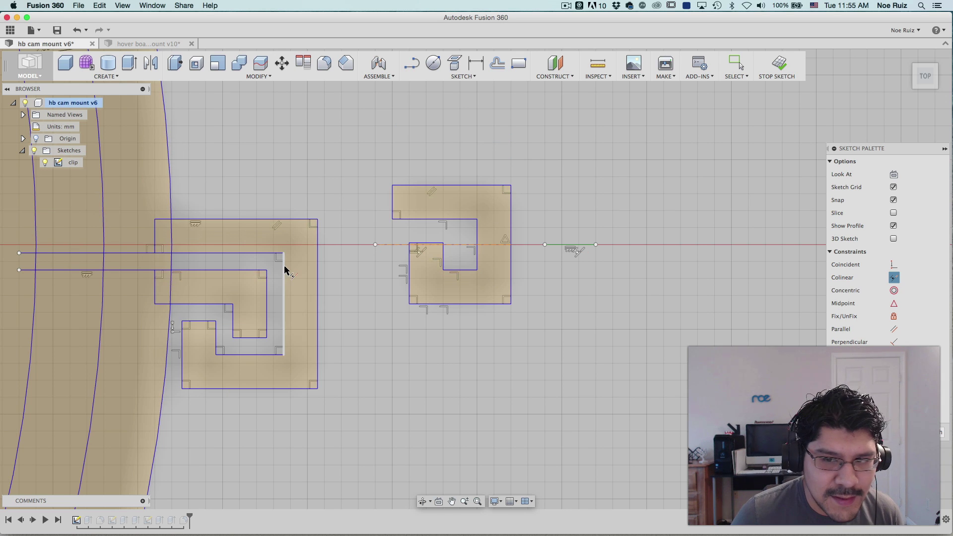
key(Escape)
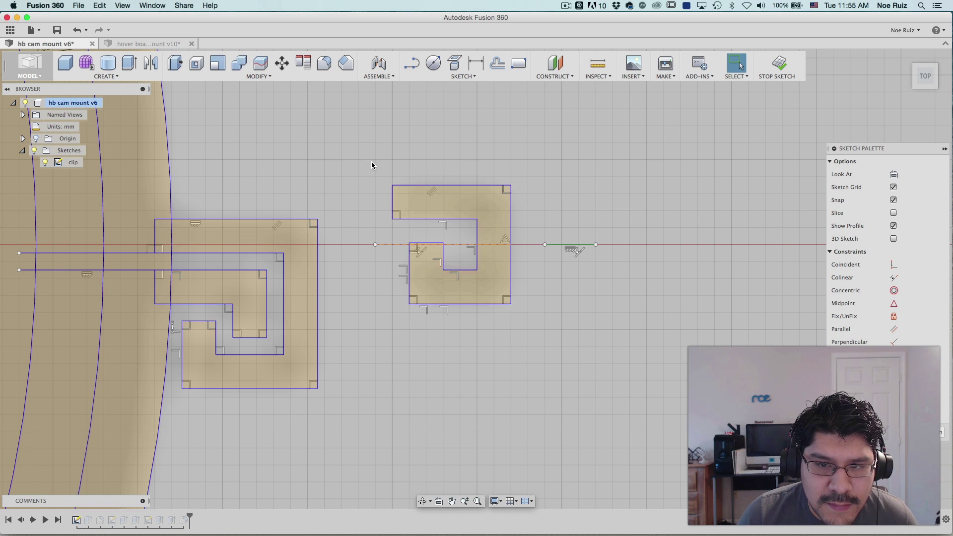
mouse_move(375, 157)
mouse_down()
mouse_move(686, 344)
mouse_move(694, 338)
mouse_up()
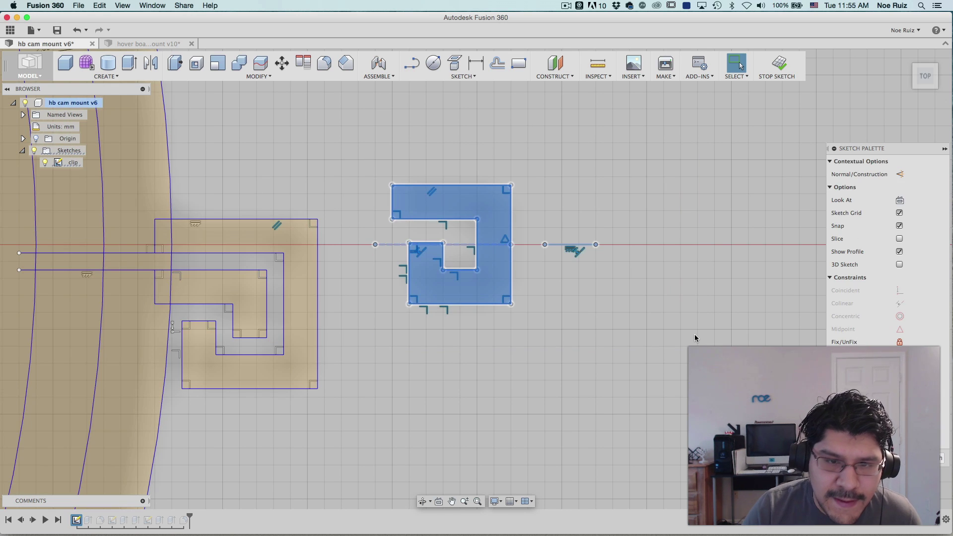
key(Delete)
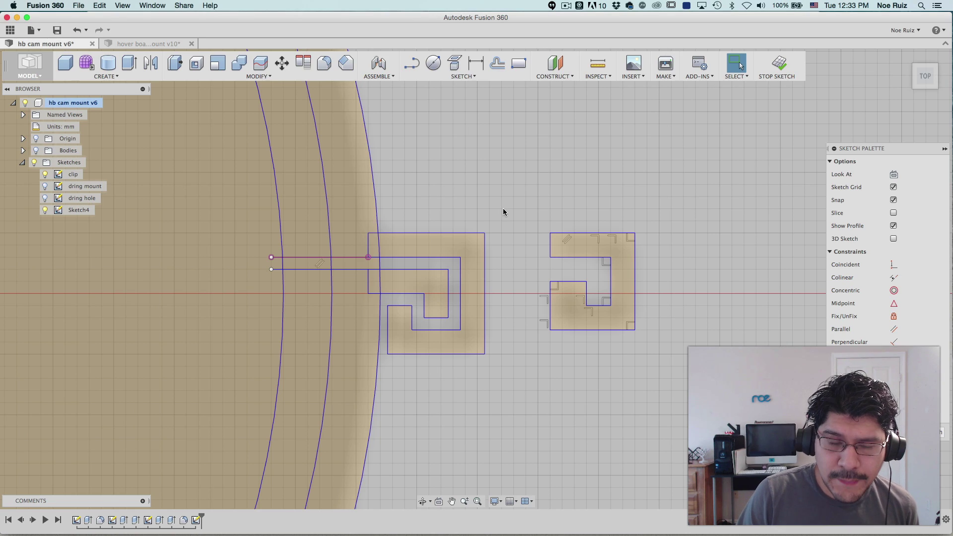
Show Component4:1 in hover board mount v10 from the Top view, then return to hb cam mount v6
click(137, 44)
click(69, 103)
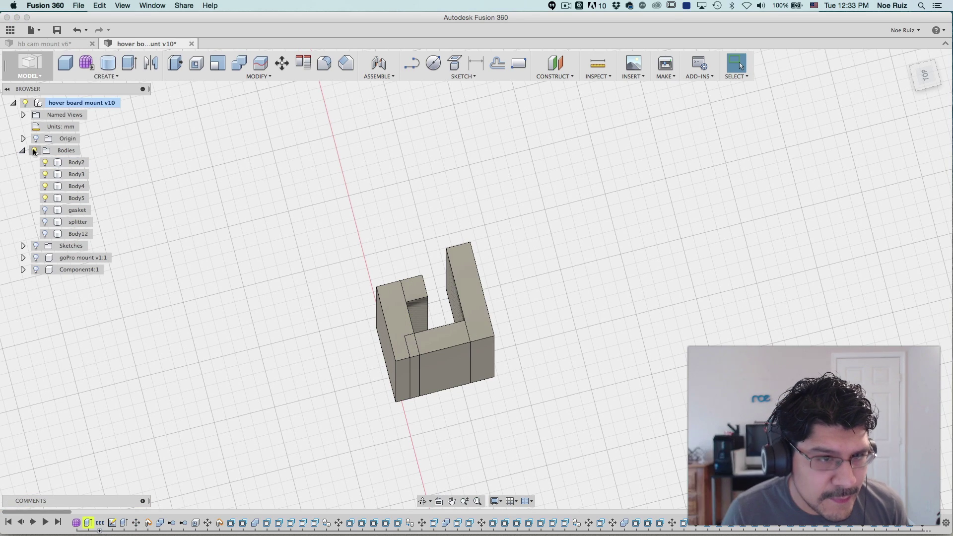
click(36, 269)
scroll(500, 202, down, 3)
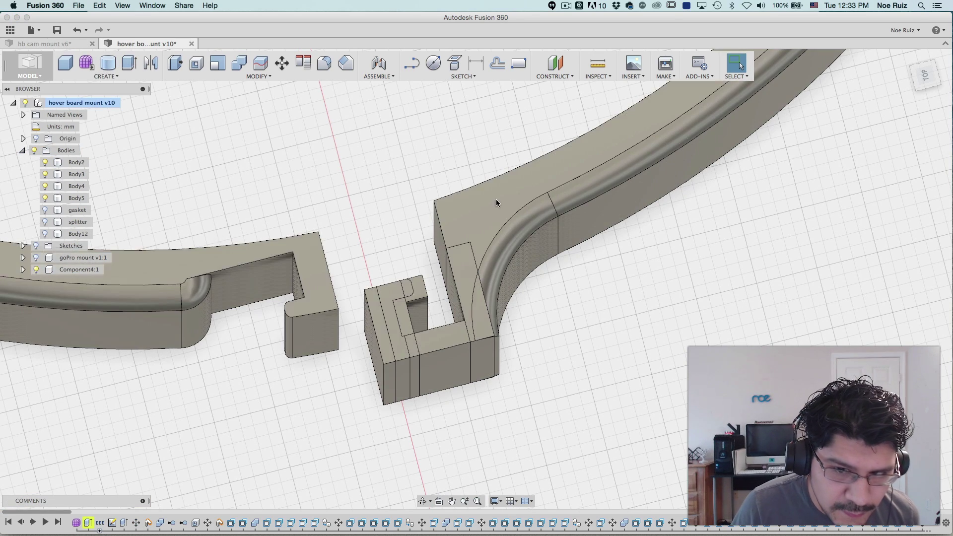
click(924, 75)
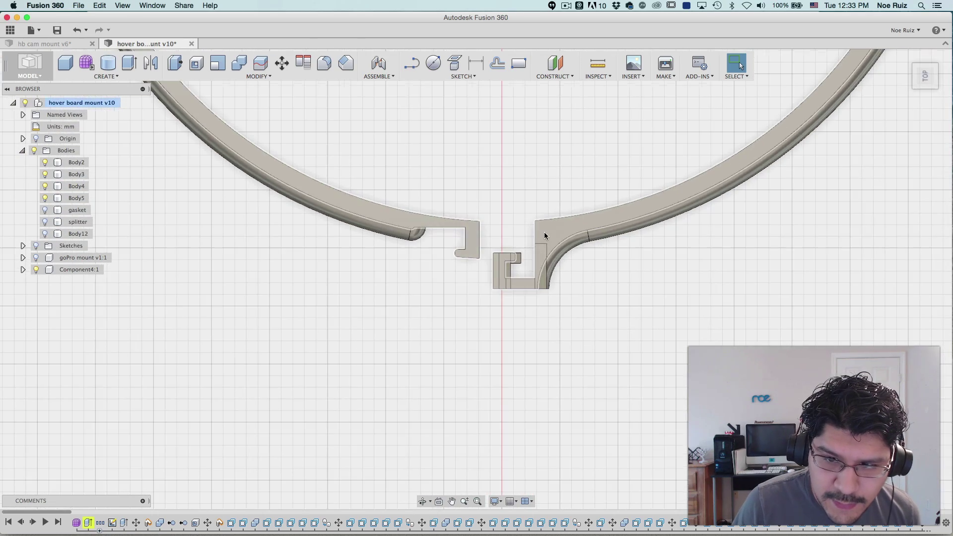
scroll(485, 248, up, 2)
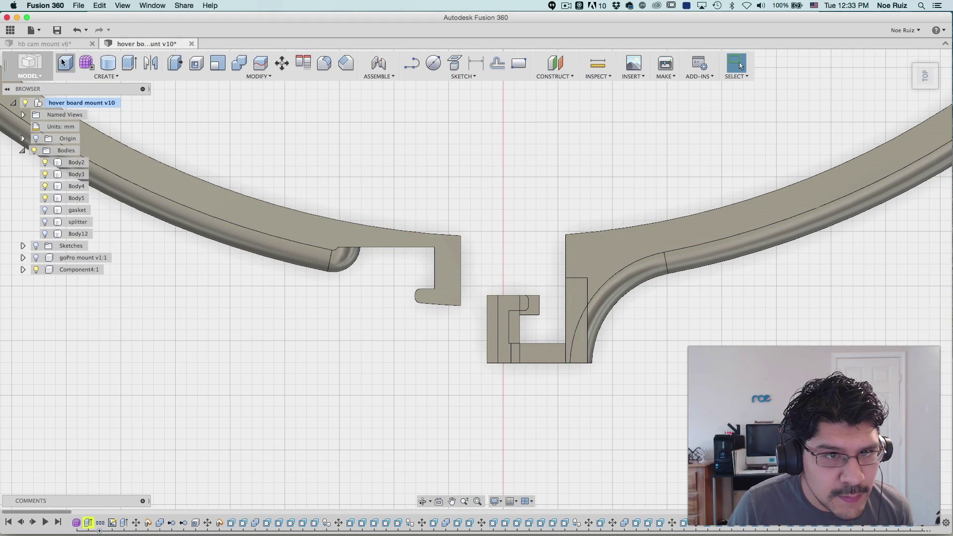
click(43, 44)
Inspect the slot's horizontal line up close, then stop the sketch
scroll(496, 258, down, 2)
scroll(436, 263, up, 4)
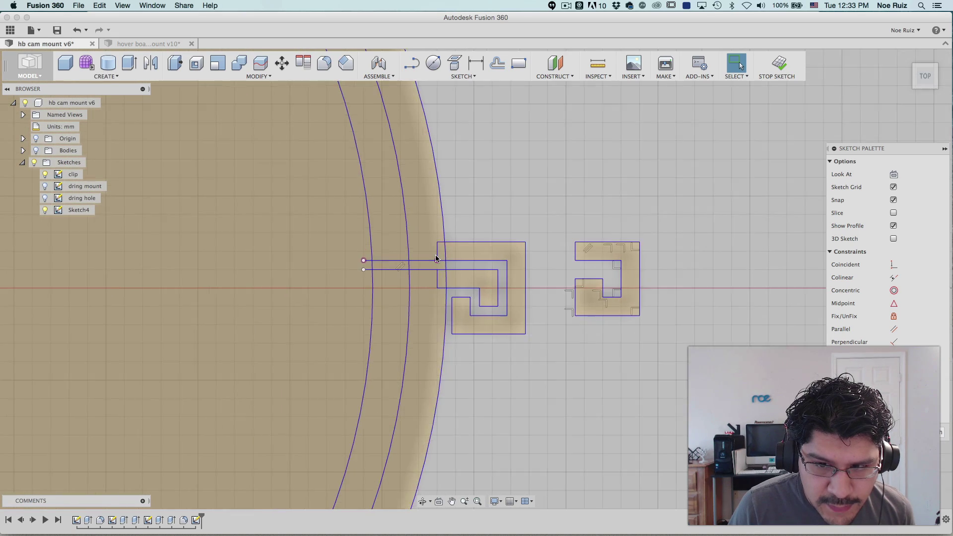
scroll(514, 294, up, 4)
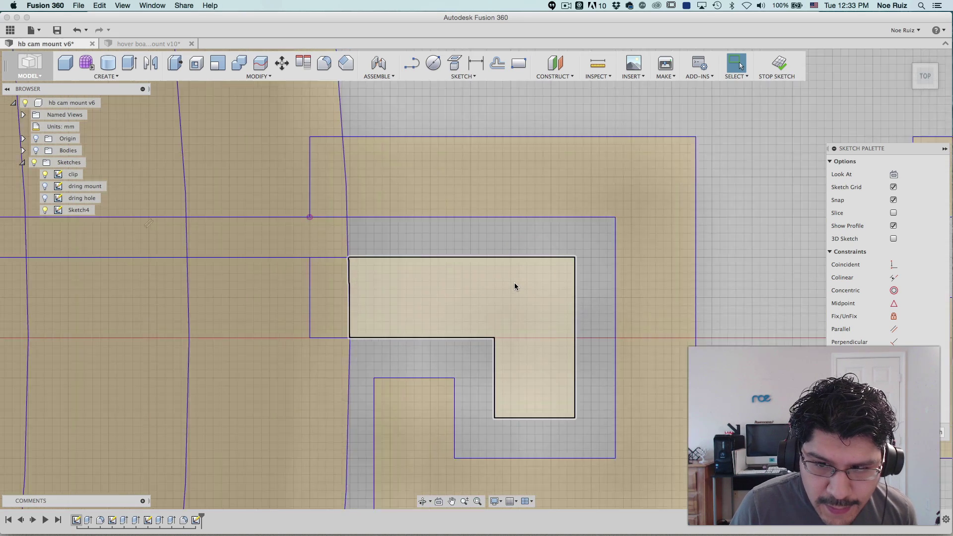
click(526, 255)
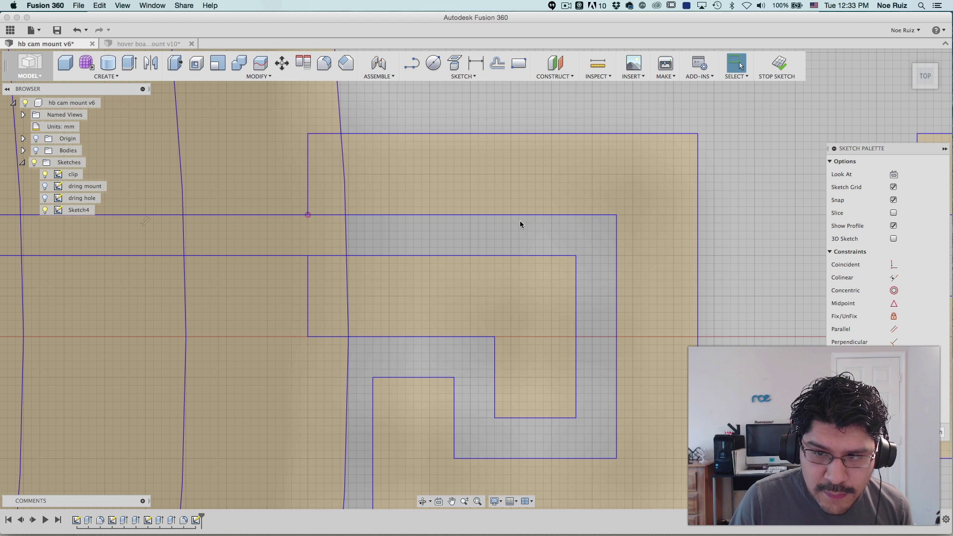
scroll(445, 225, down, 3)
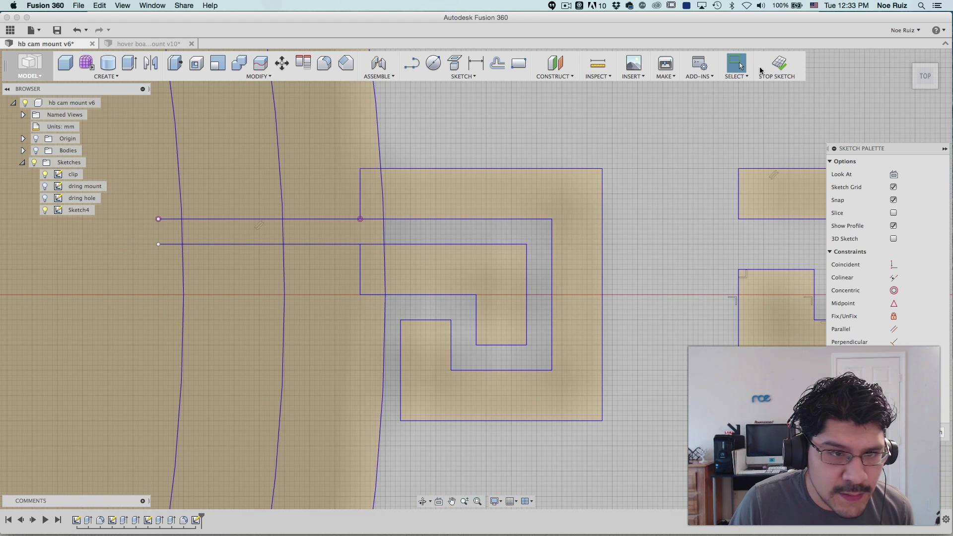
click(780, 64)
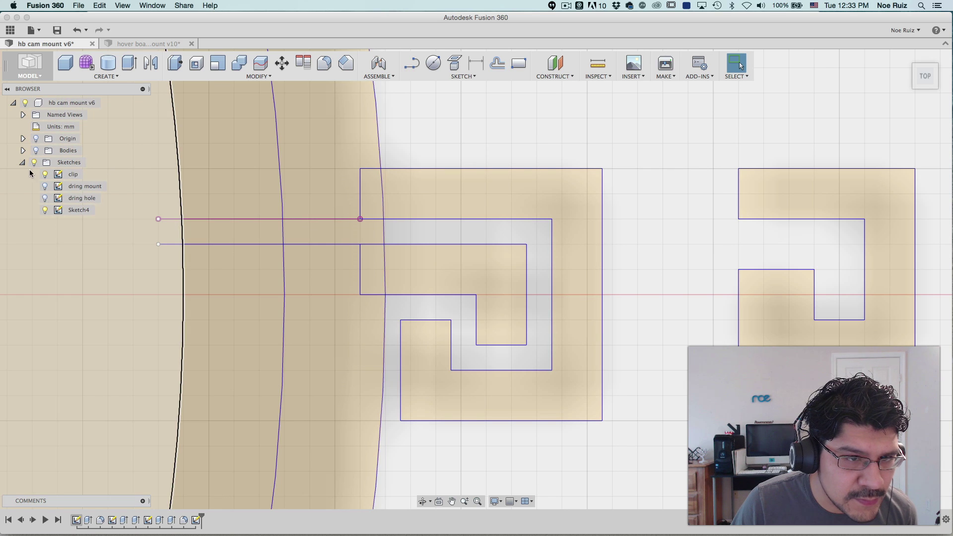
Show Bodies and hide Sketches to examine the rounded clip, then hide Bodies too
click(35, 150)
click(34, 163)
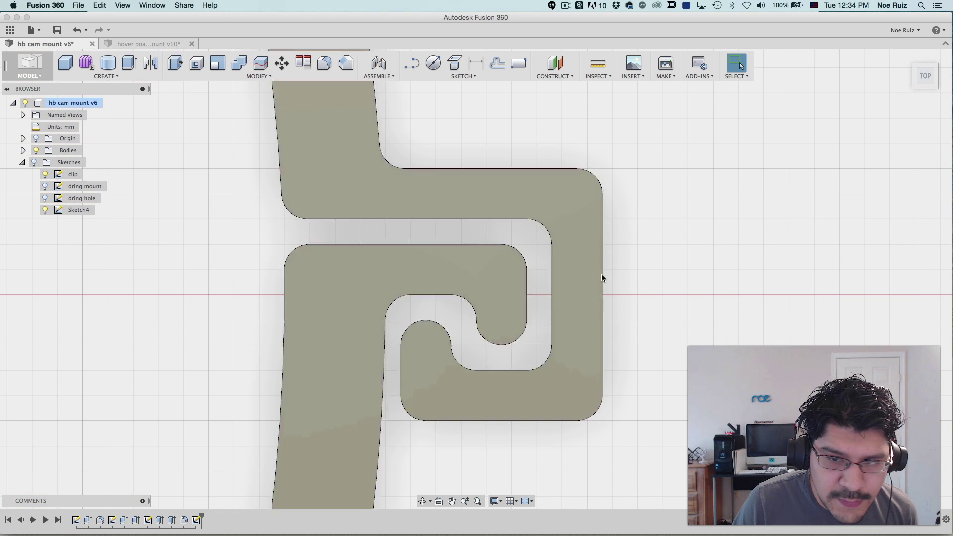
scroll(330, 228, up, 5)
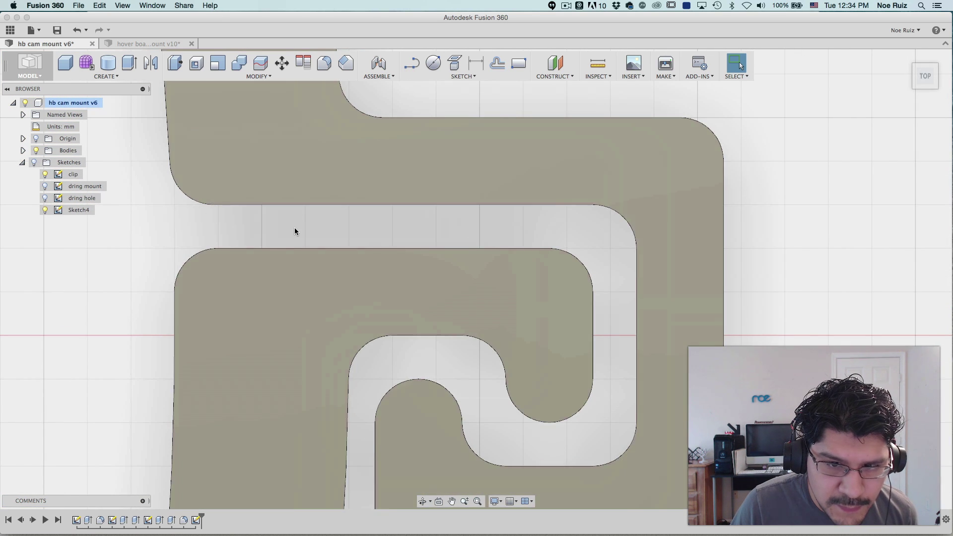
scroll(424, 362, down, 1)
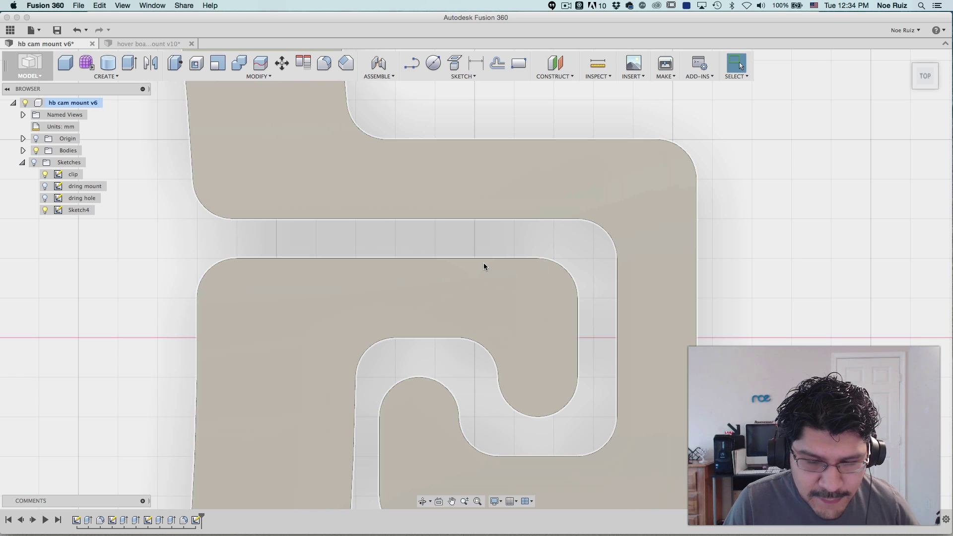
scroll(484, 265, down, 6)
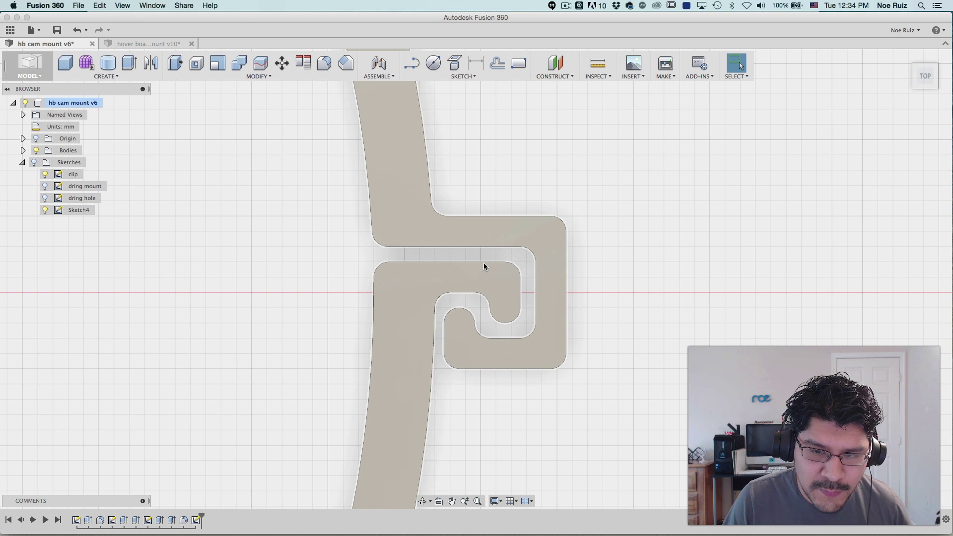
scroll(484, 267, up, 5)
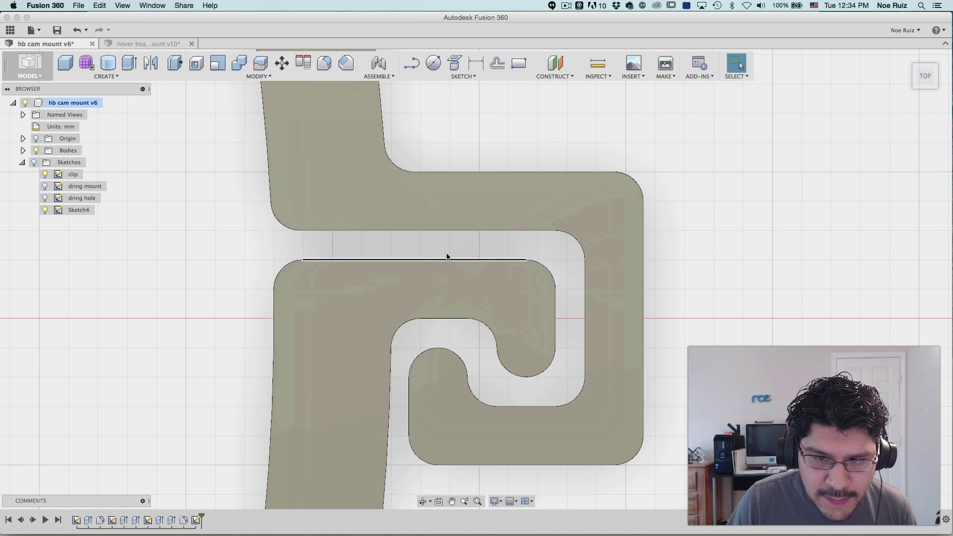
scroll(446, 252, up, 1)
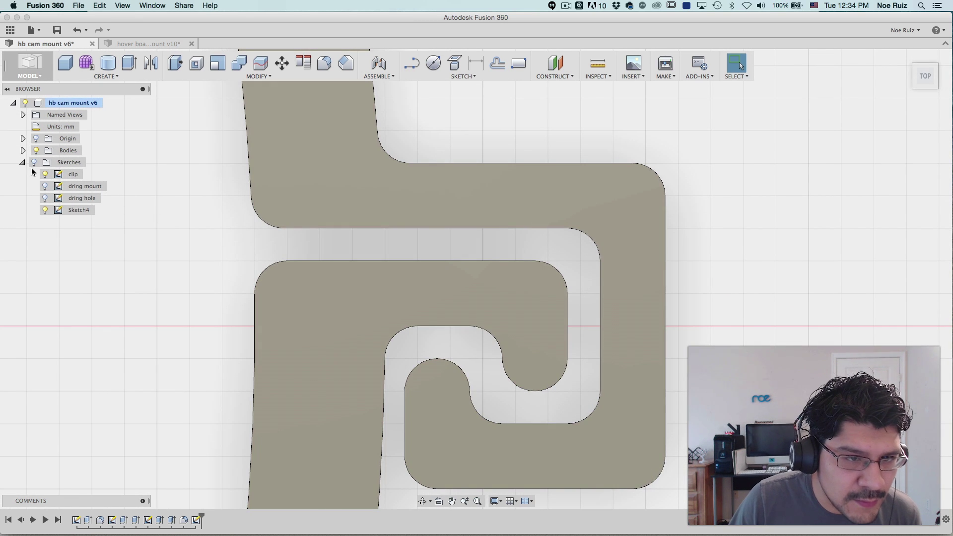
click(36, 151)
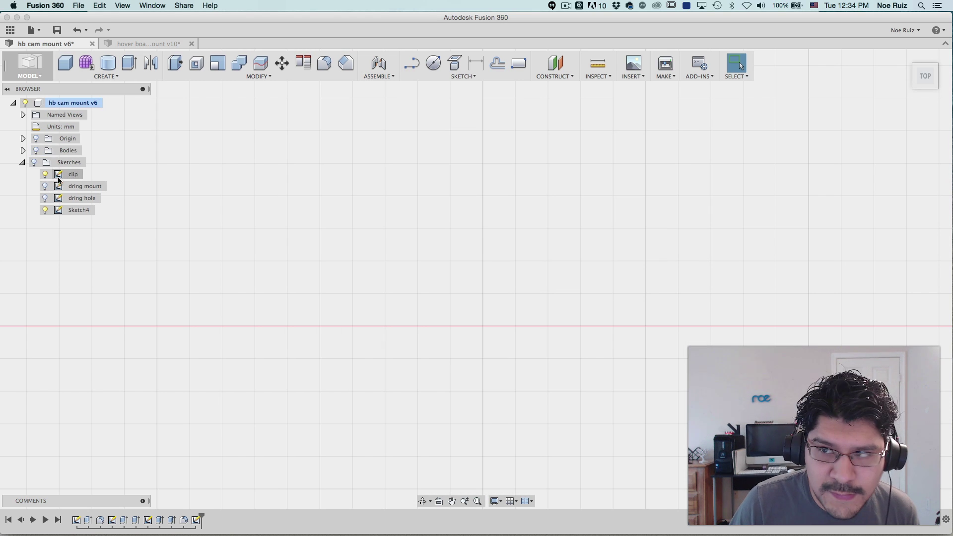
Show the sketches again and open the clip sketch for editing
click(33, 162)
scroll(439, 266, up, 4)
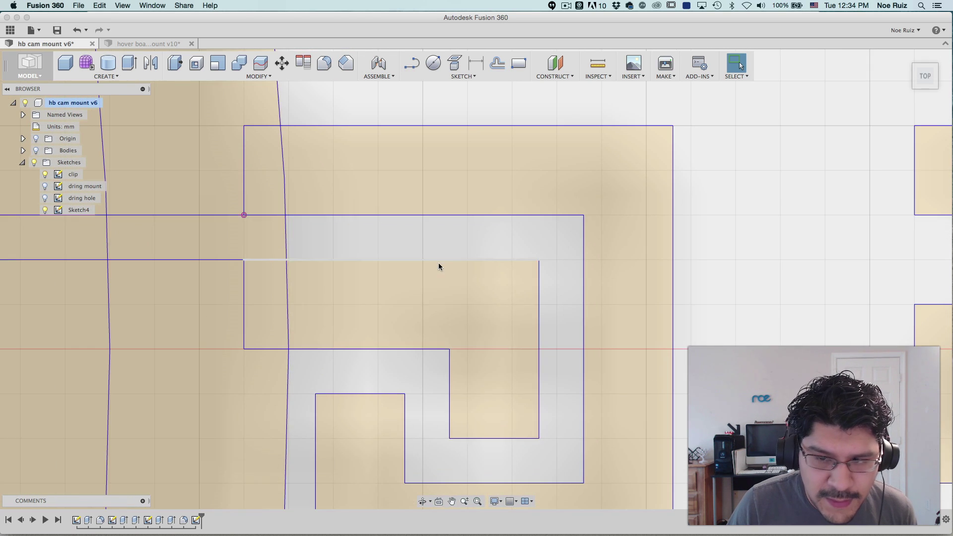
double_click(59, 175)
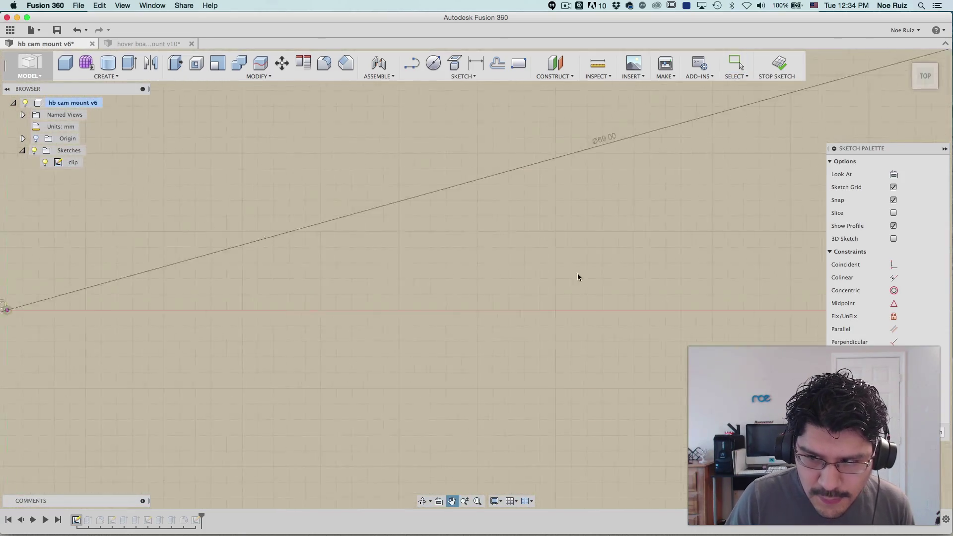
Drag the slot's corner point to reshape the inner loop's top corner
scroll(507, 329, up, 6)
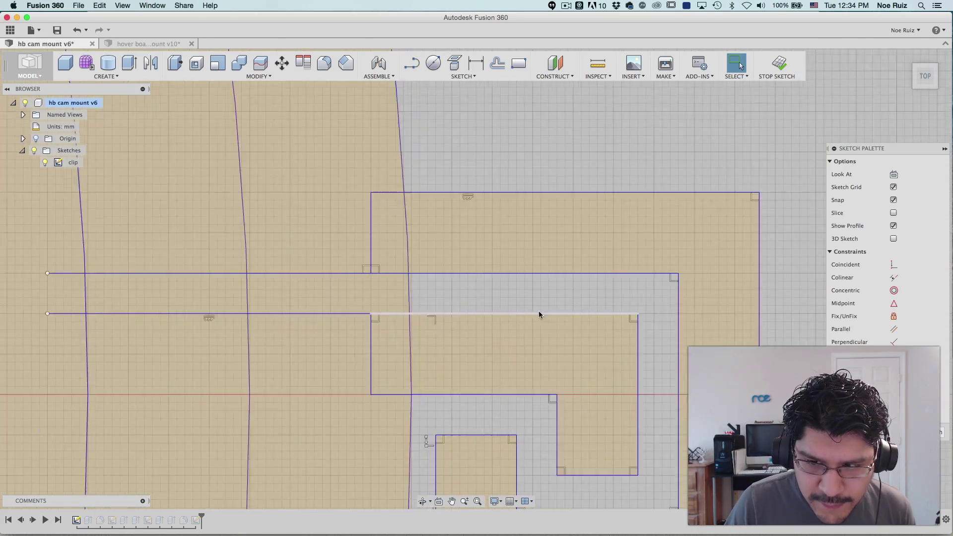
scroll(539, 314, up, 1)
drag(652, 315, 677, 287)
scroll(688, 324, down, 2)
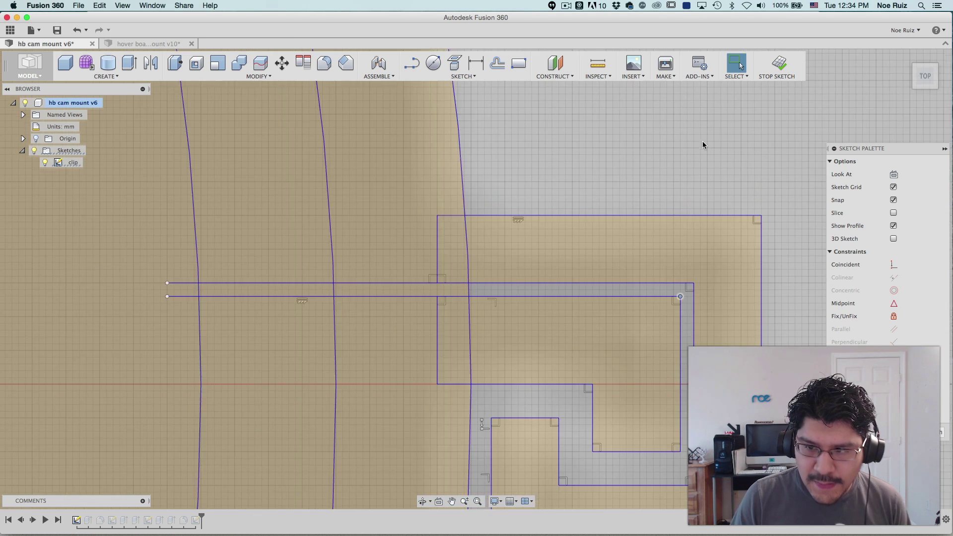
scroll(702, 144, down, 2)
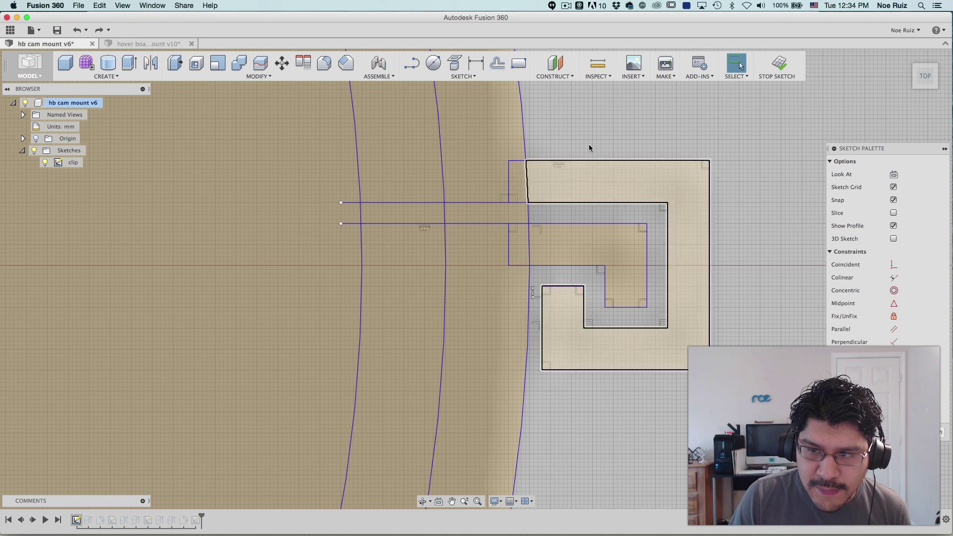
scroll(588, 144, up, 2)
scroll(576, 90, up, 1)
Dimension the slot gap to 1 mm, then undo that dimension
middle_drag(629, 121, 568, 94)
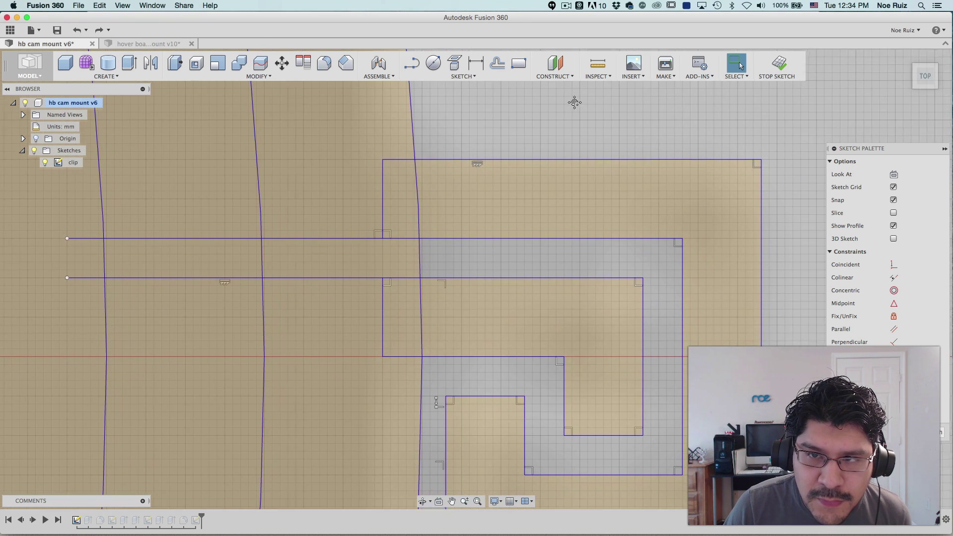
click(475, 64)
click(555, 238)
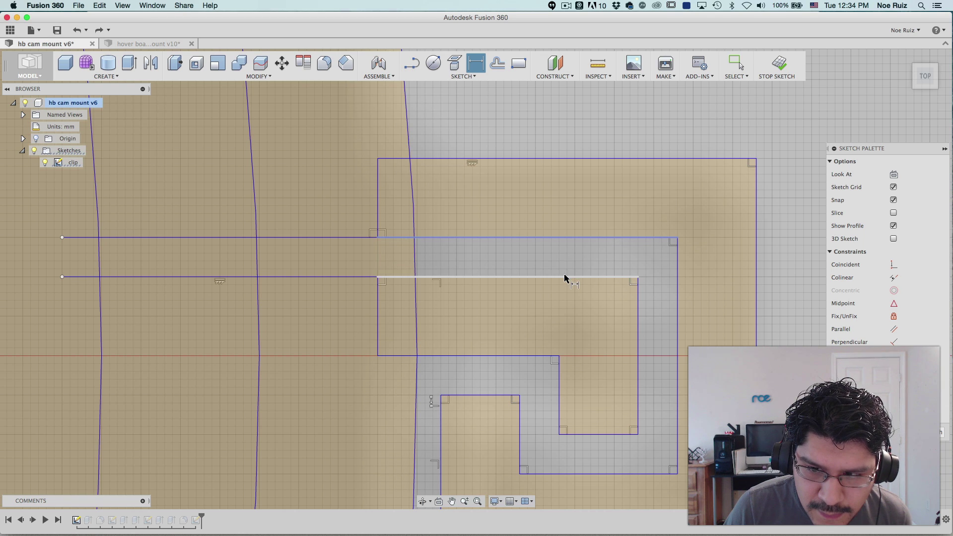
click(566, 277)
click(595, 260)
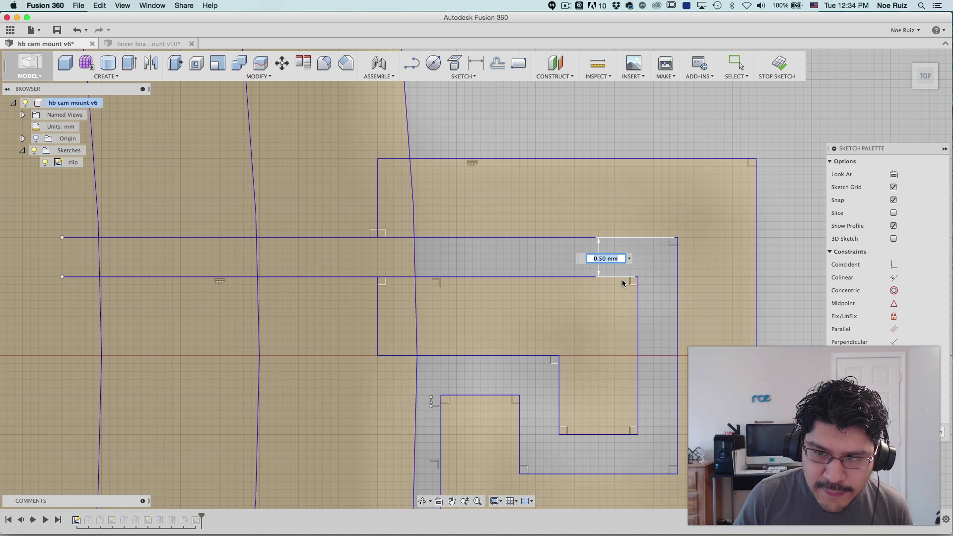
text(1)
key(Return)
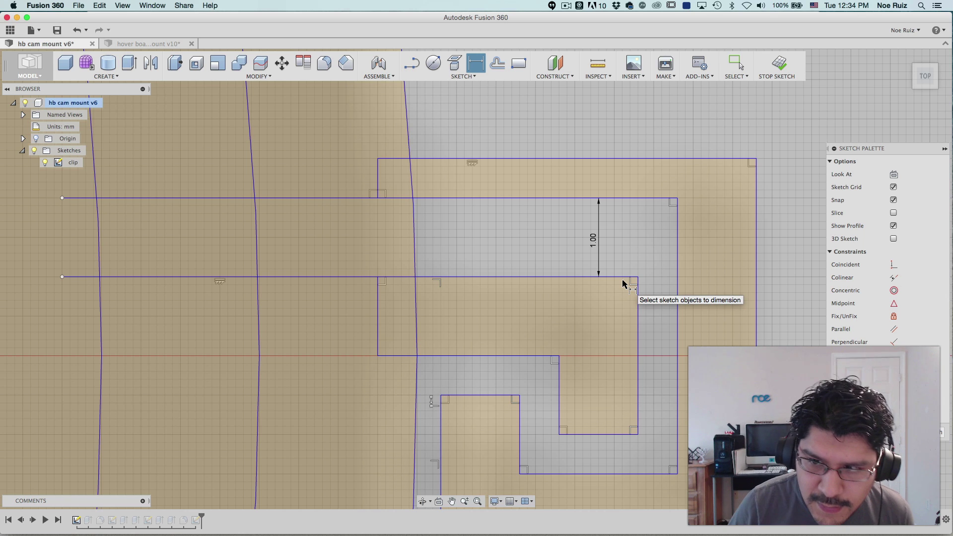
key(Escape)
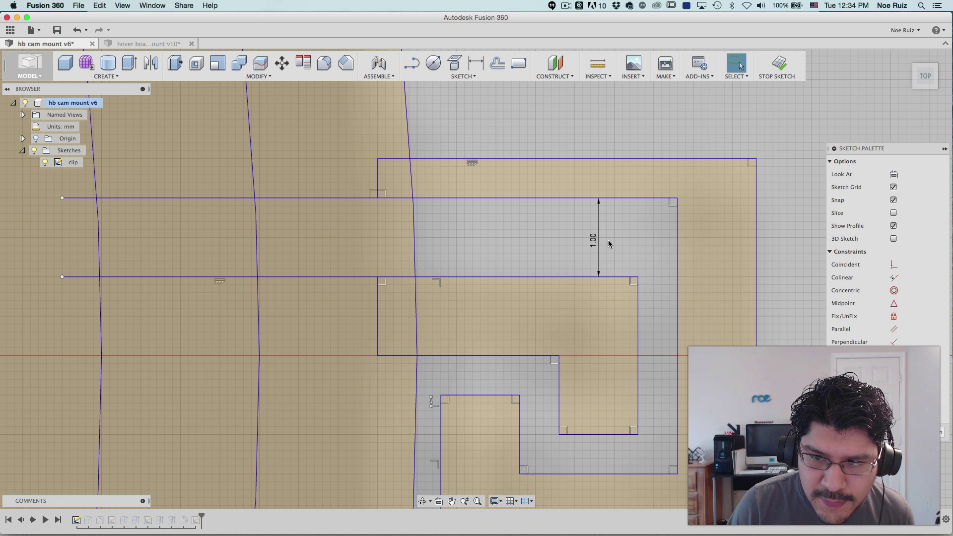
key(super+z)
key(super+z)
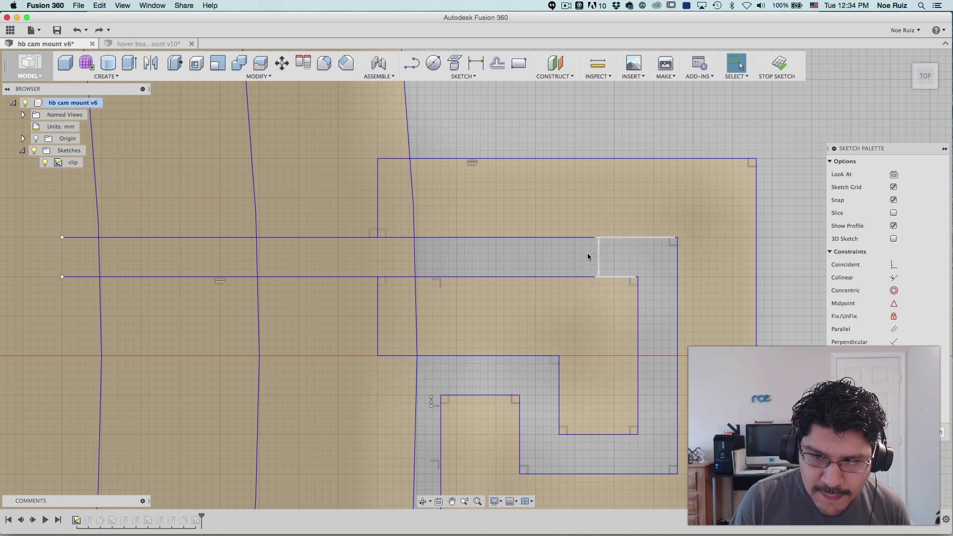
Add a 1.00 mm vertical wall dimension from the slot's upper line to the clip's top edge
key(d)
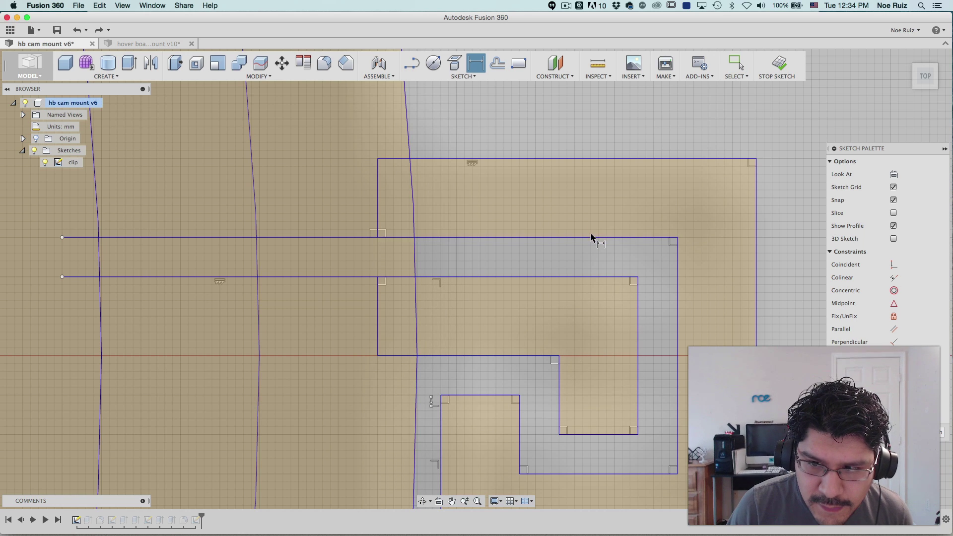
click(590, 237)
click(591, 159)
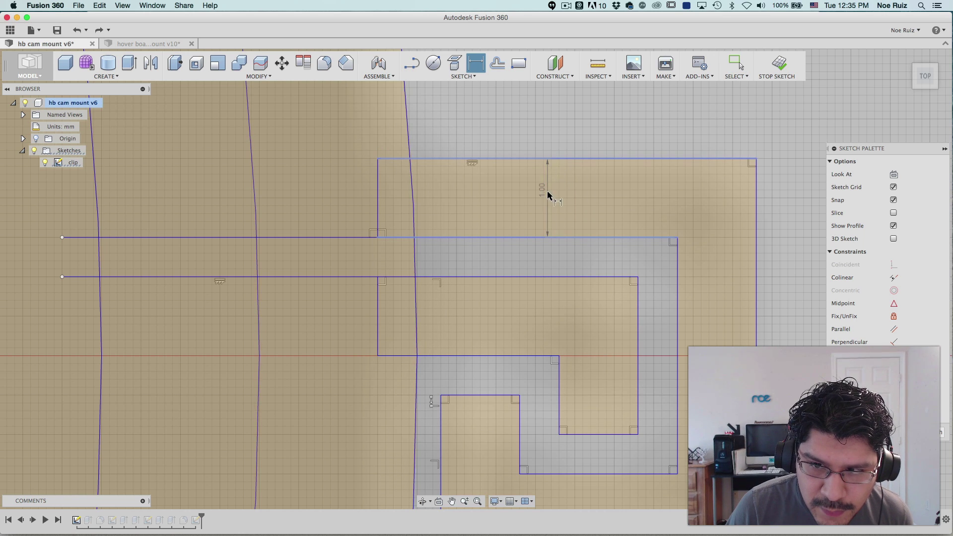
click(569, 196)
key(Return)
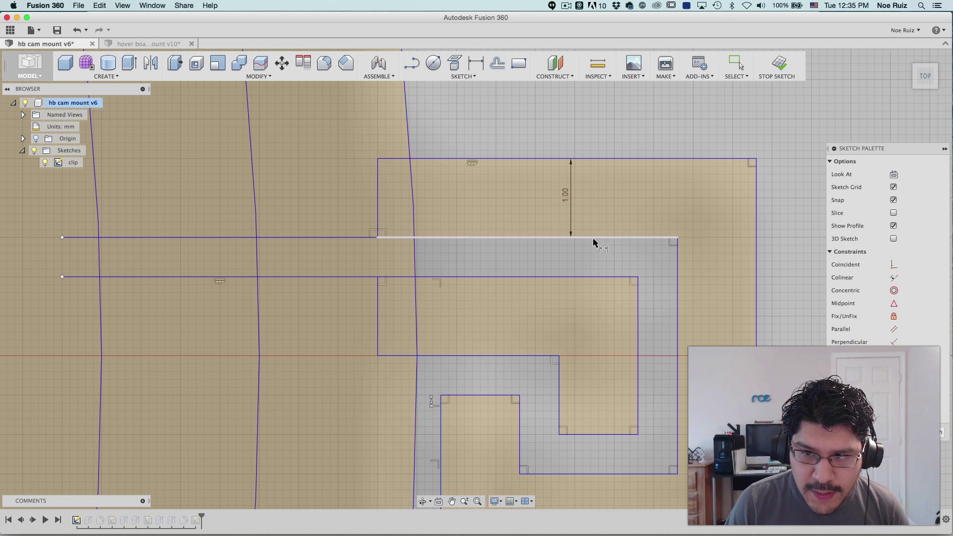
Dimension the slot gap at 0.50, change it to 1.0, then undo back to 0.50
click(514, 238)
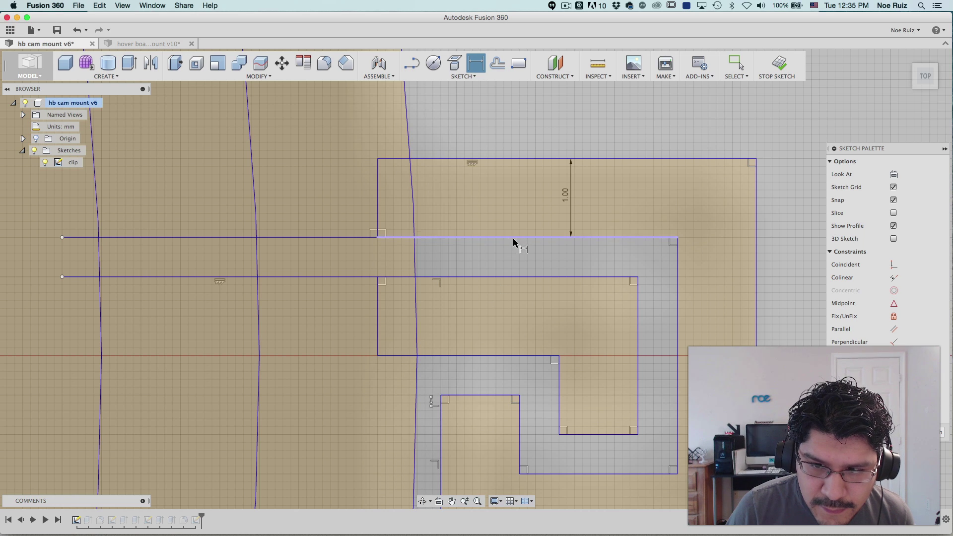
click(524, 277)
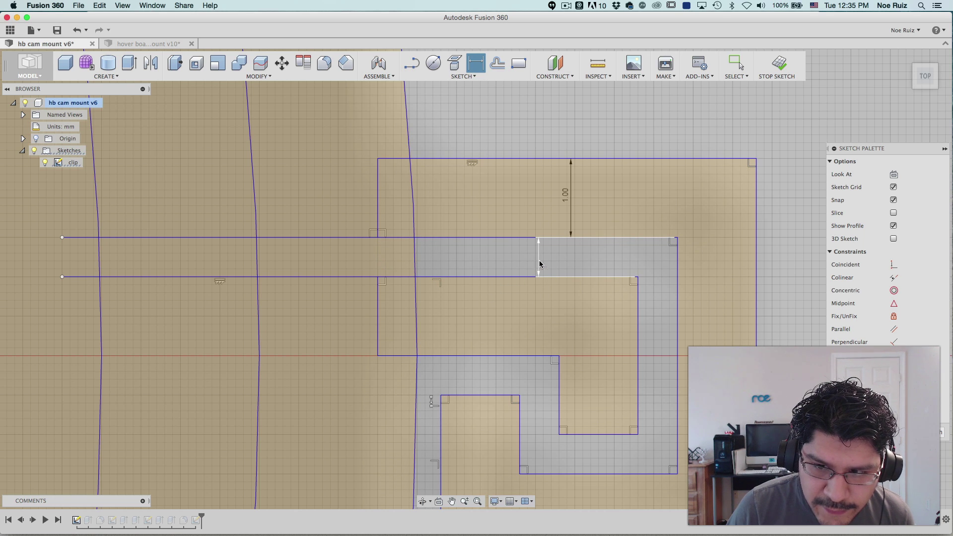
click(539, 263)
key(Return)
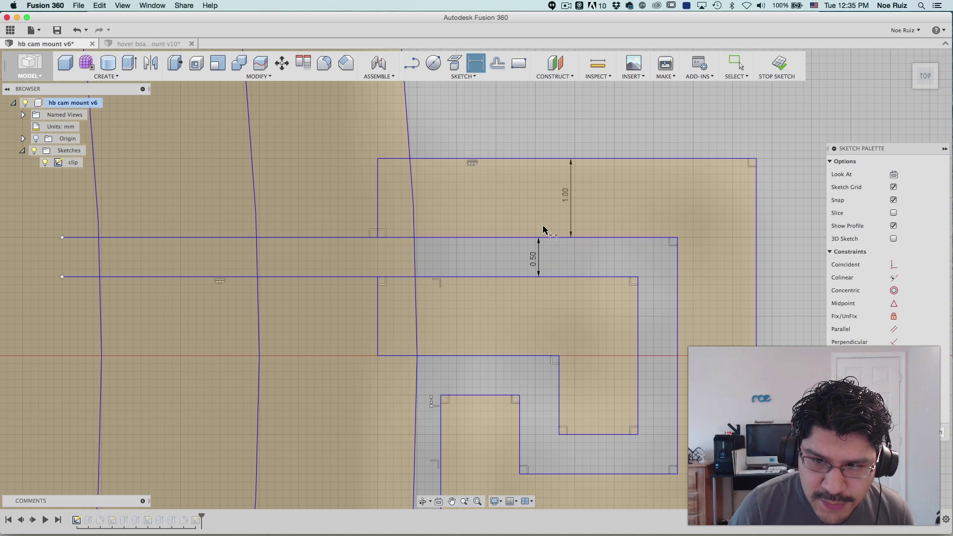
double_click(531, 258)
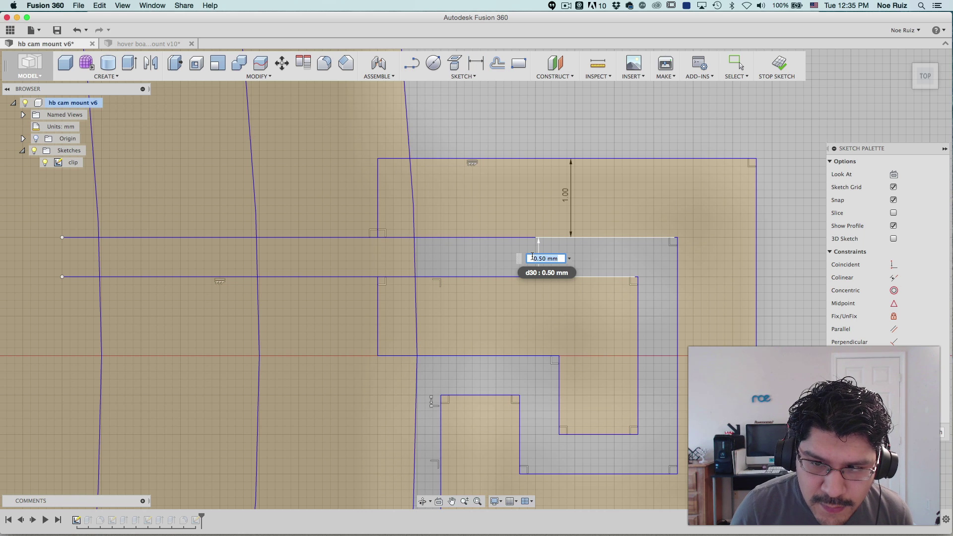
text(1.0)
key(Return)
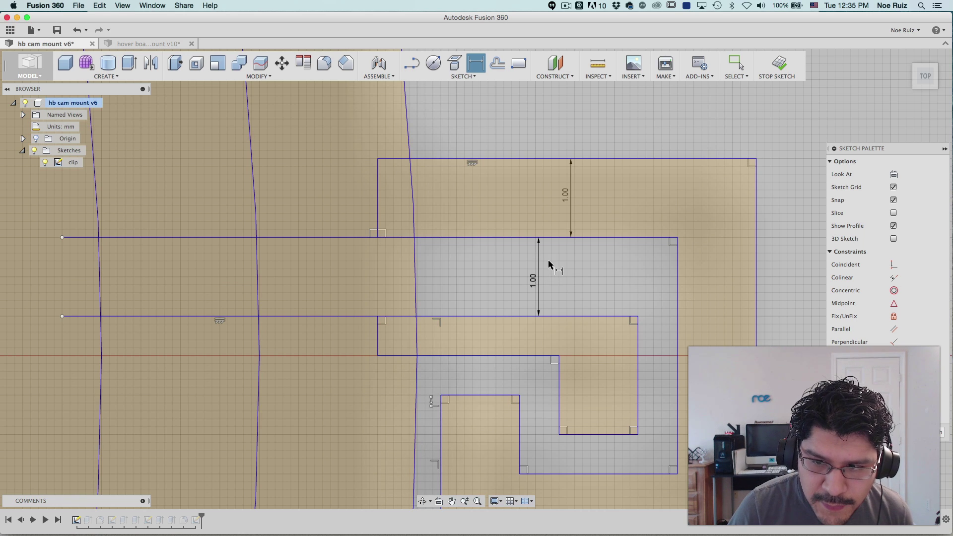
key(Escape)
key(super+z)
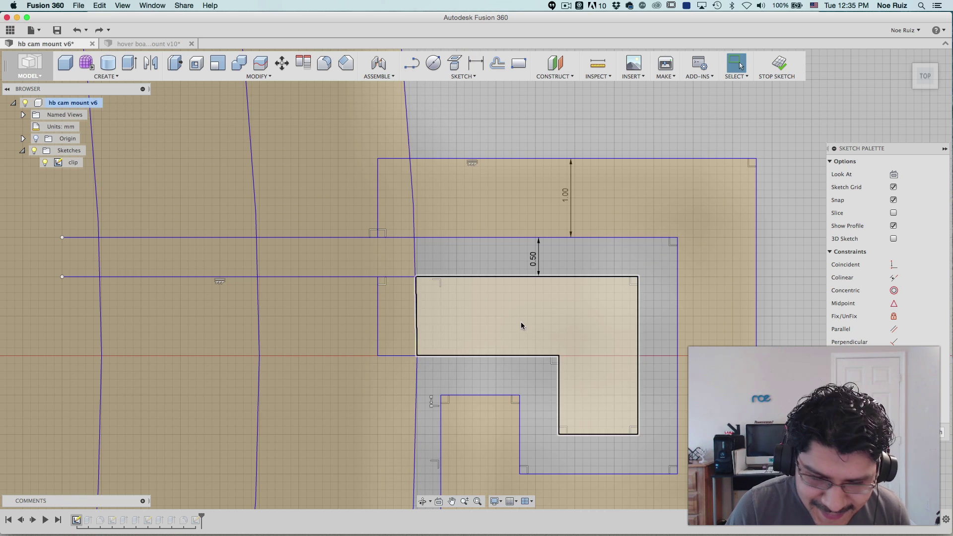
Dimension the lower gap at 1.00 mm and set the middle gap to 1.00 mm
key(d)
click(502, 277)
click(506, 355)
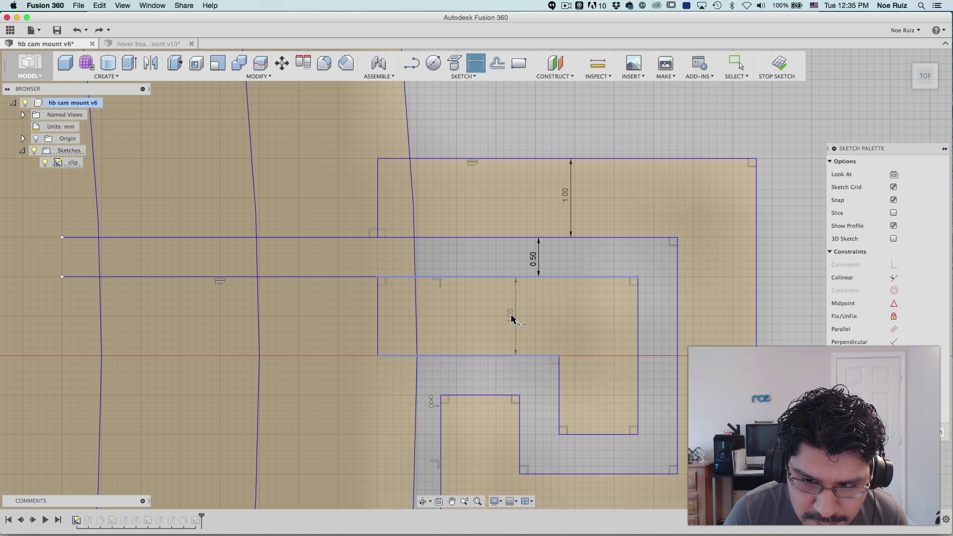
click(510, 319)
key(Return)
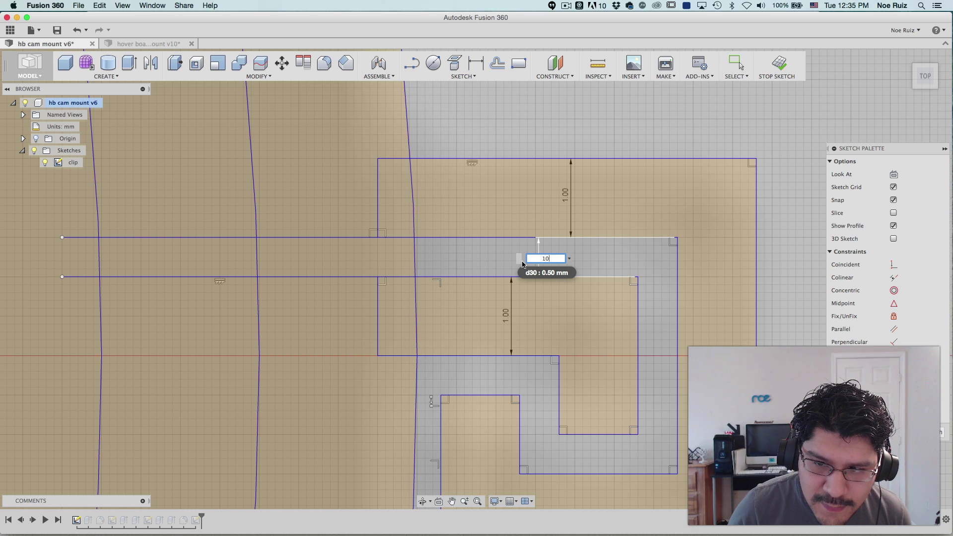
key(Return)
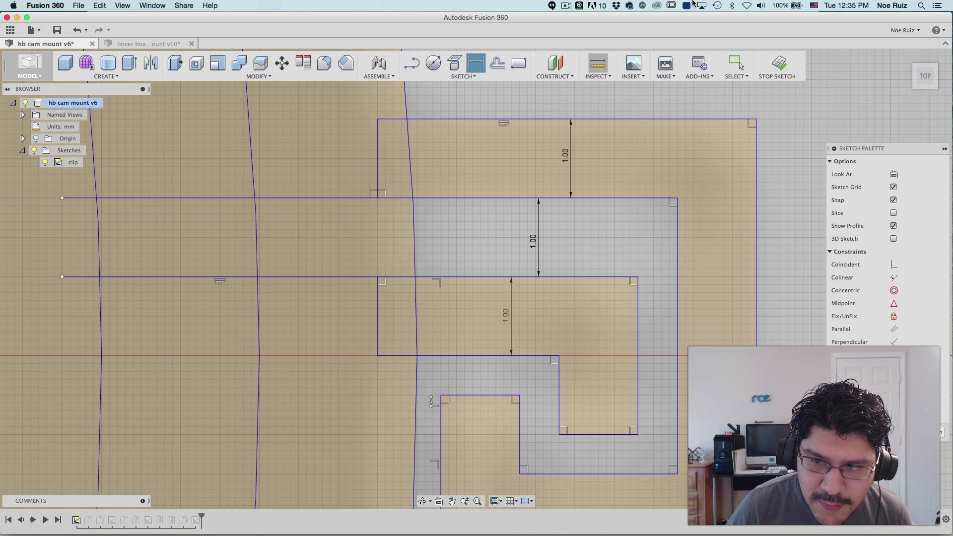
Add a 1.00 mm width dimension across the clip's right wall
scroll(594, 228, down, 2)
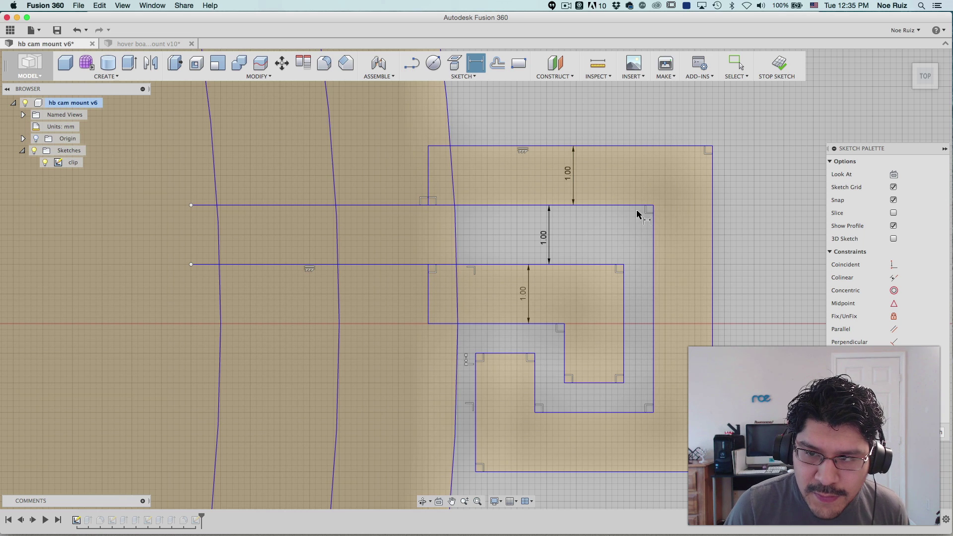
click(652, 275)
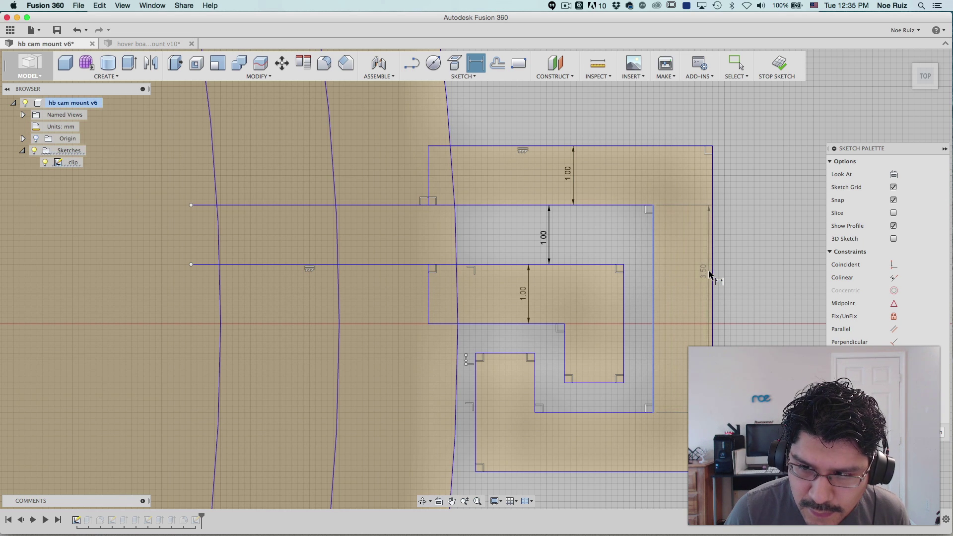
click(713, 274)
click(688, 248)
key(Return)
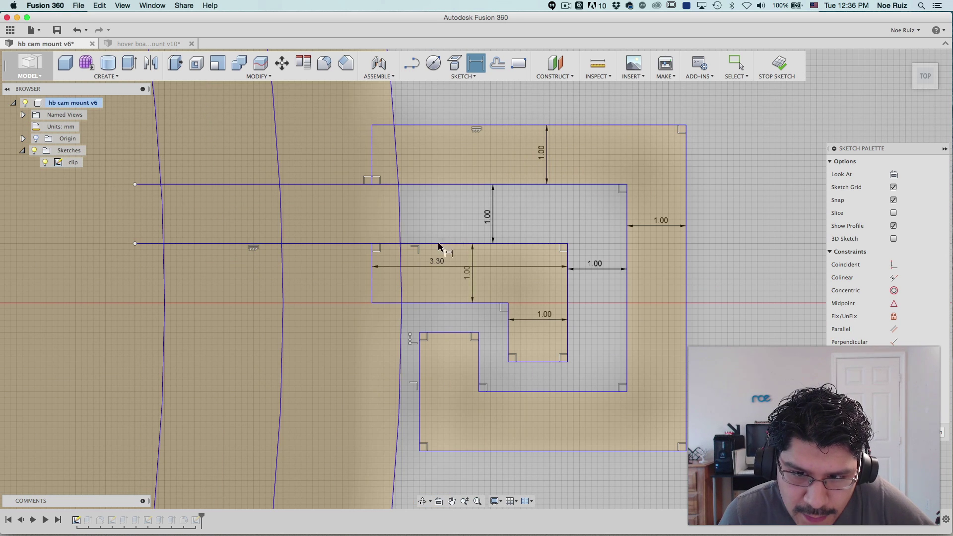
Set the middle and right gap widths to 0.50 mm and move the right wall label lower
scroll(563, 170, down, 2)
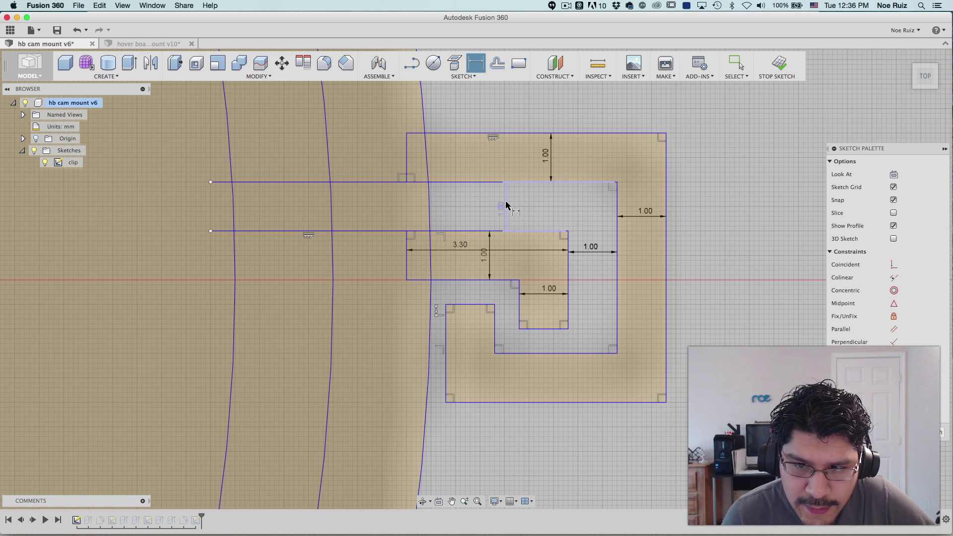
double_click(506, 204)
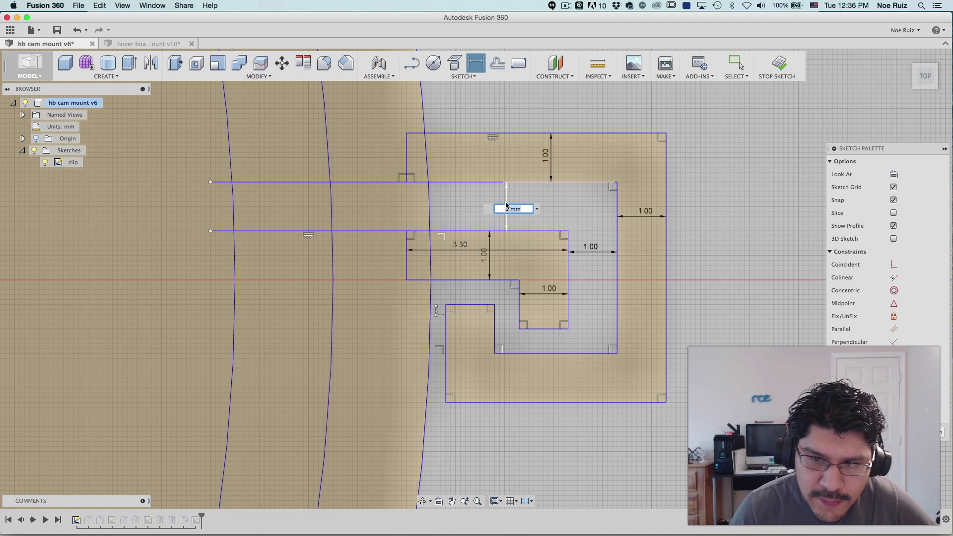
text(.5)
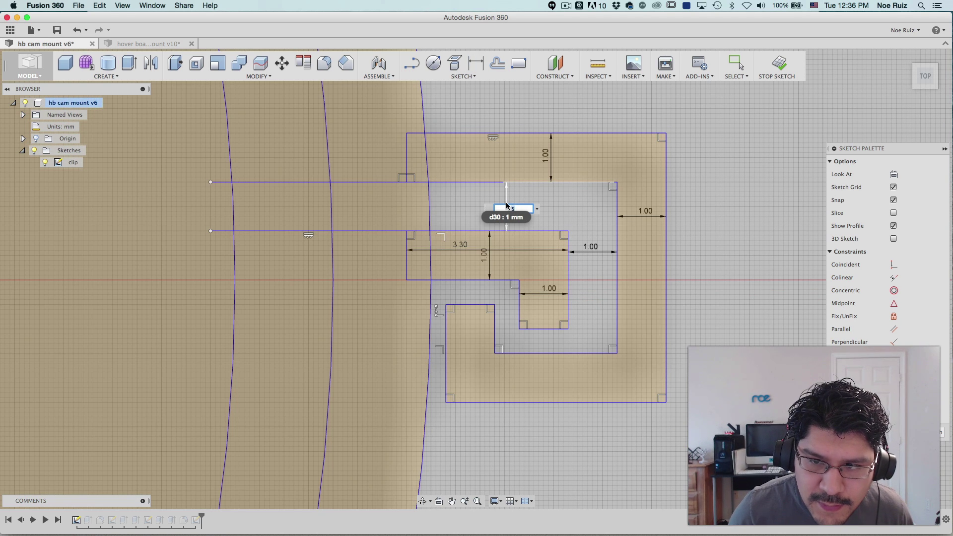
key(Return)
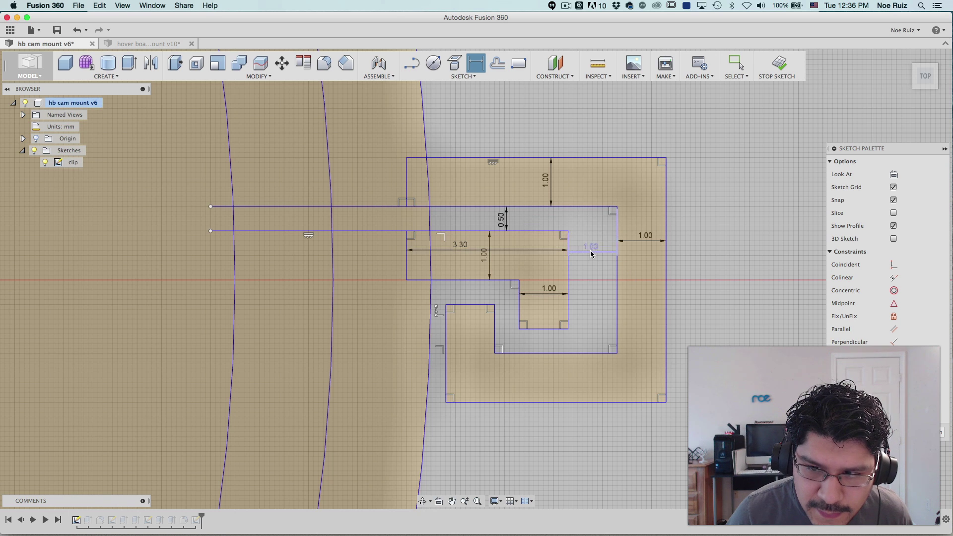
click(590, 253)
text(.5)
key(Return)
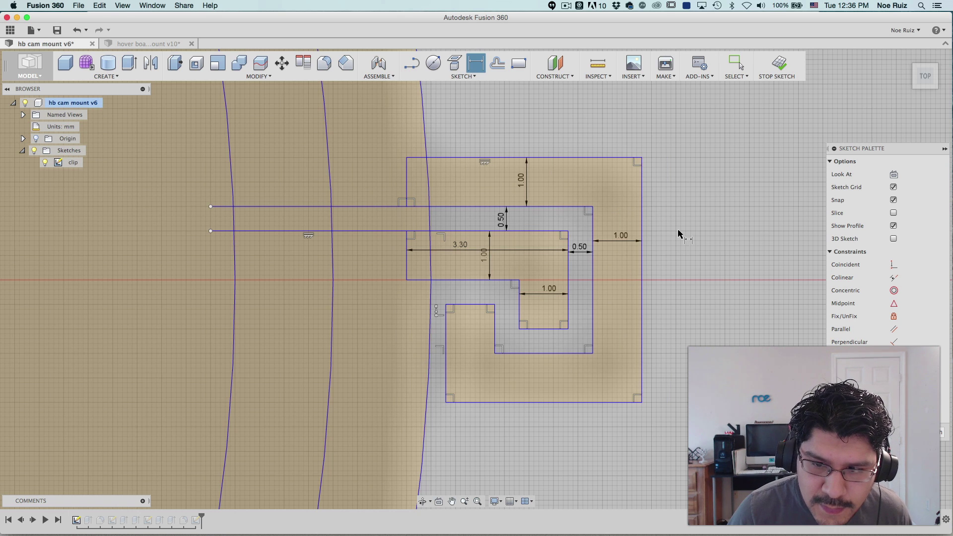
scroll(446, 319, up, 1)
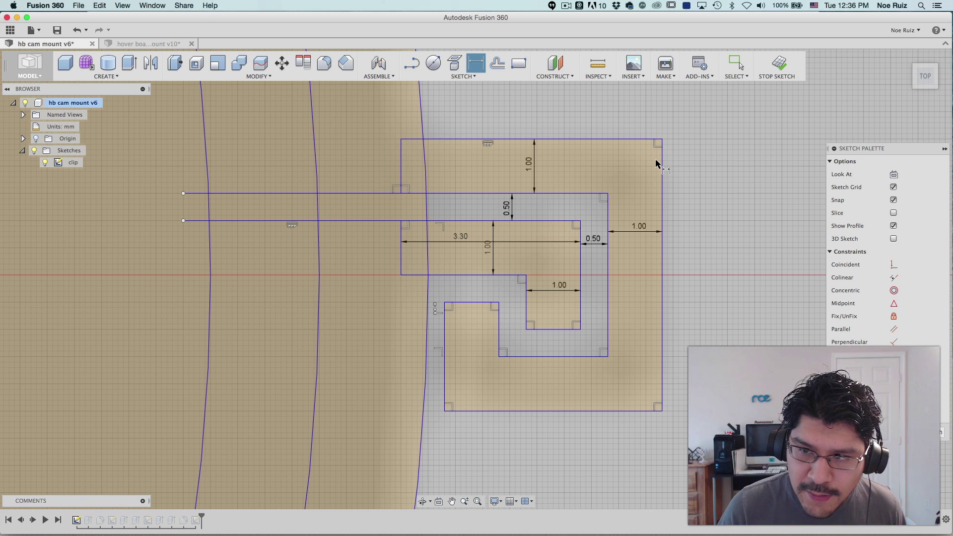
key(Escape)
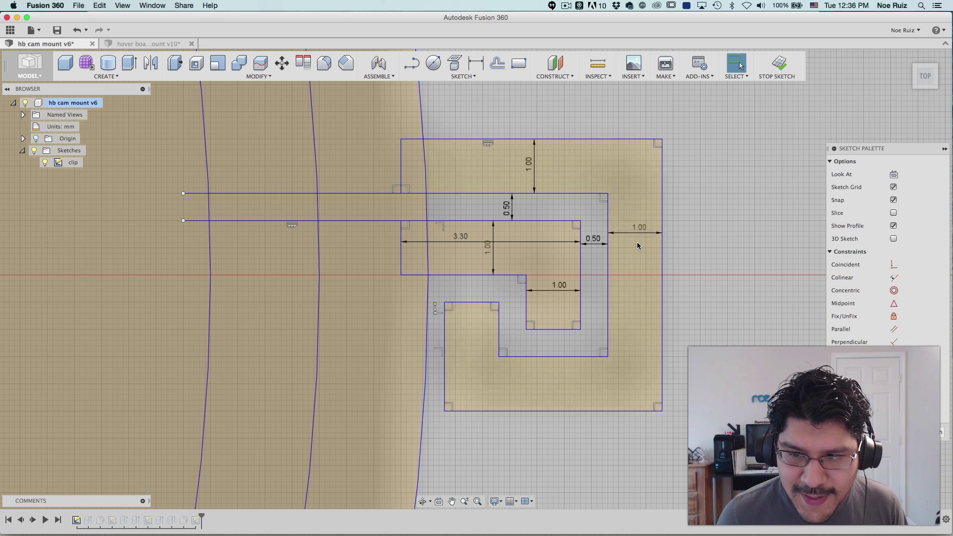
drag(637, 242, 638, 254)
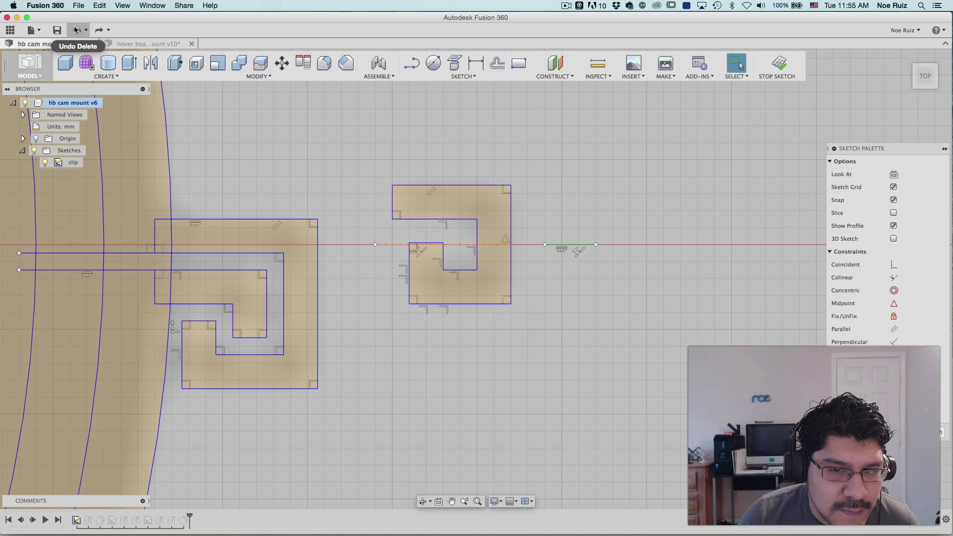
Undo twice to restore the centre line, then delete the spare right-hand clip outline
click(75, 29)
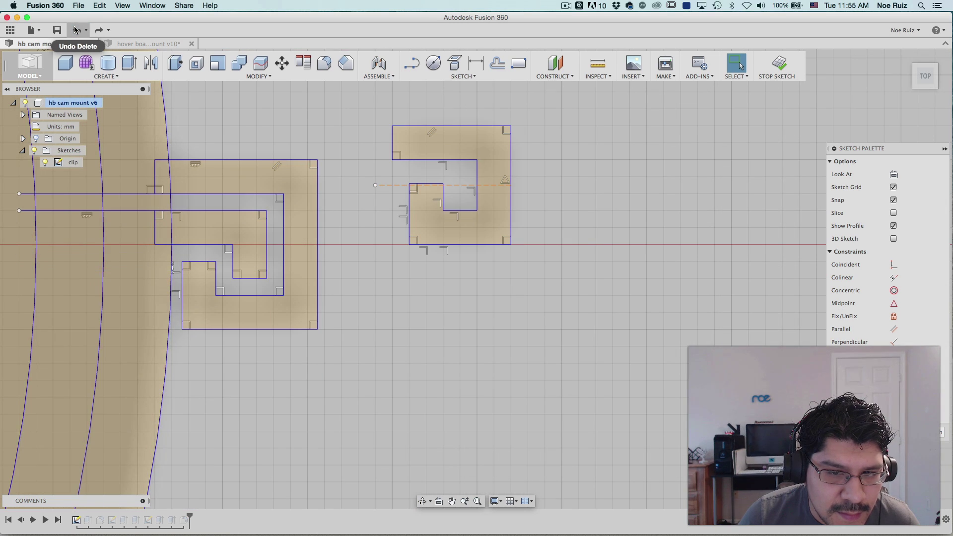
click(75, 30)
mouse_move(366, 92)
mouse_down()
mouse_move(469, 215)
mouse_move(548, 283)
mouse_up()
key(Delete)
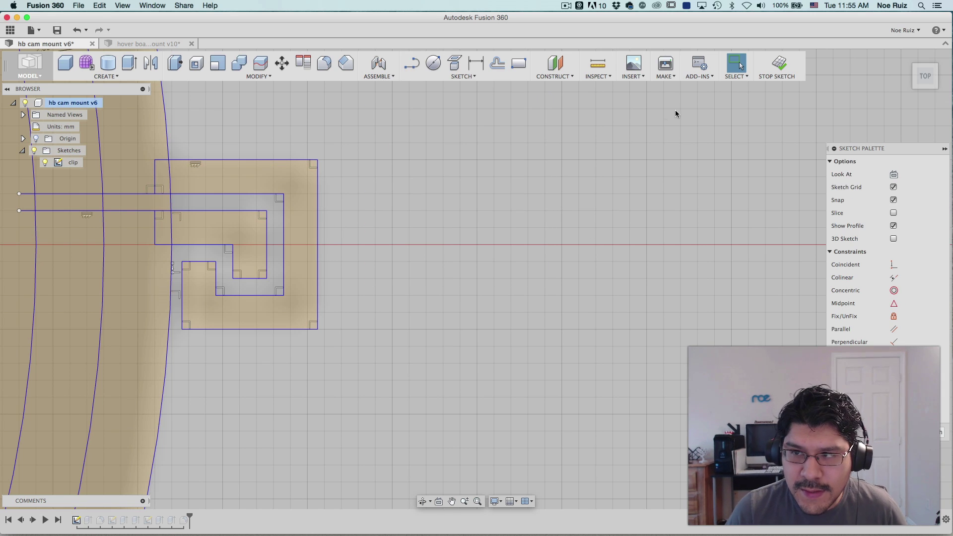
Finish the sketch and orbit to an angled view of the whole ring with its clip
click(778, 64)
scroll(557, 223, down, 5)
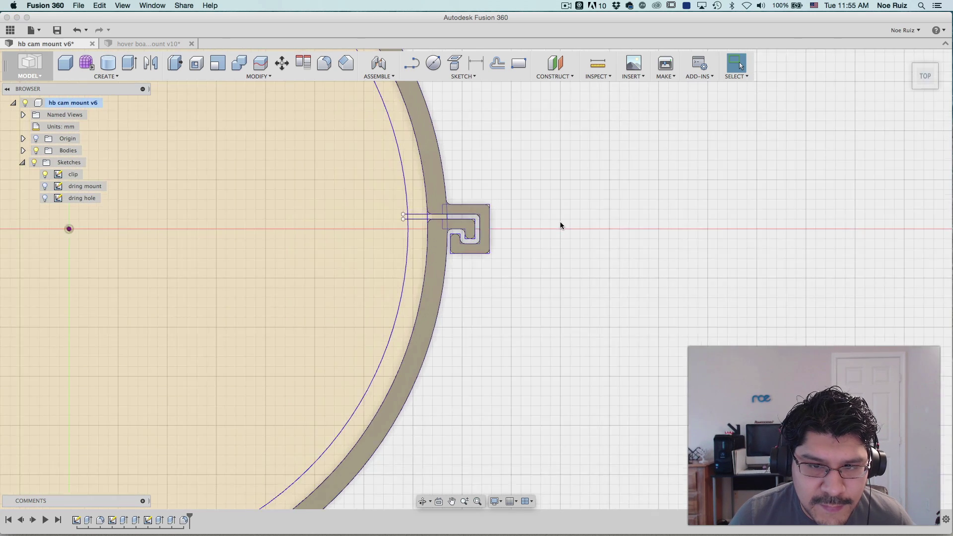
middle_drag(568, 230, 734, 291)
scroll(734, 292, down, 10)
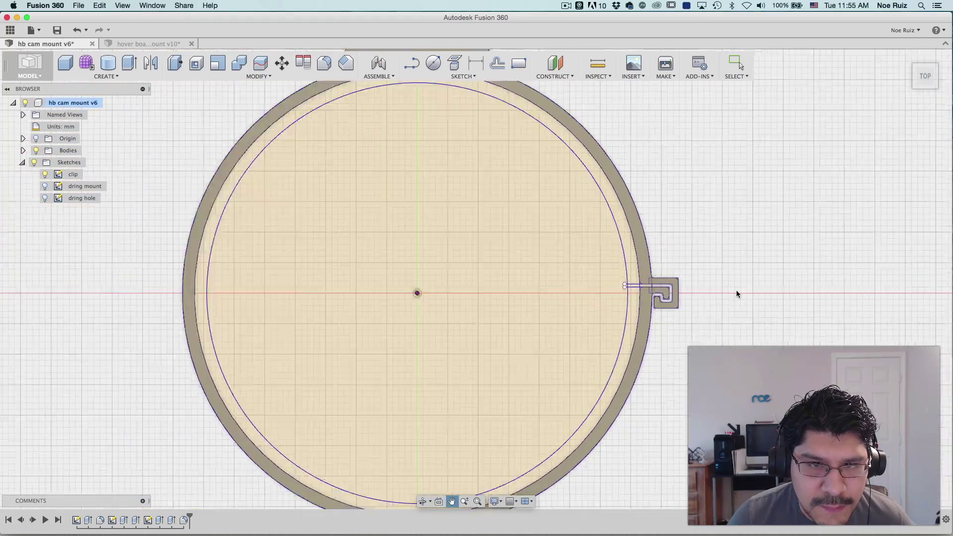
shift+middle_drag(666, 362, 342, 321)
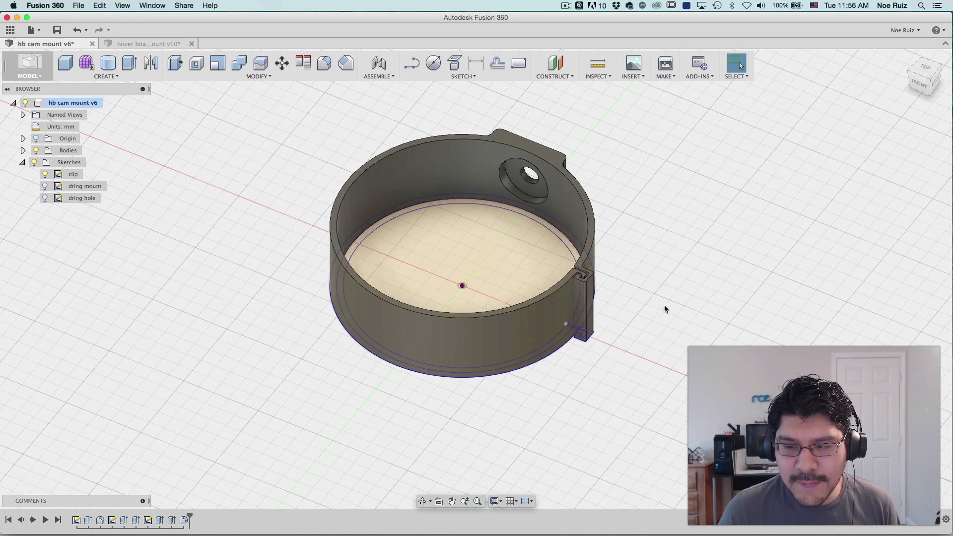
Orbit the cam mount ring from the front and sides, then settle on a rotated top view with the clip at right
shift+middle_drag(665, 309, 325, 307)
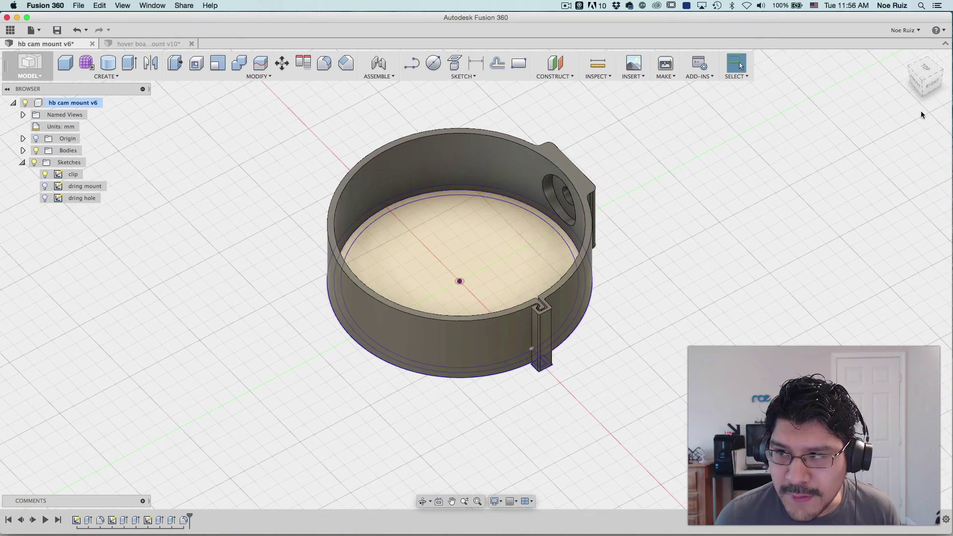
click(924, 70)
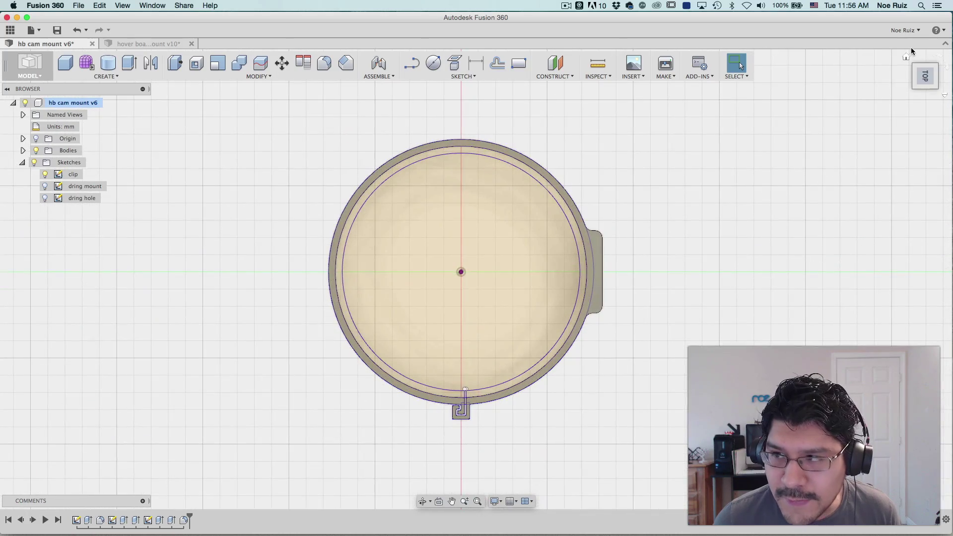
click(935, 57)
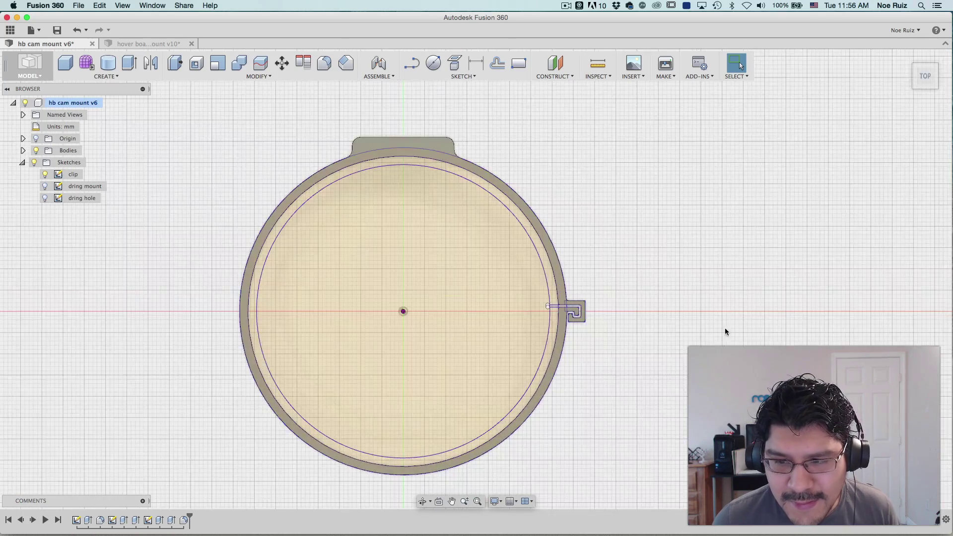
shift+middle_drag(645, 318, 729, 377)
key(Escape)
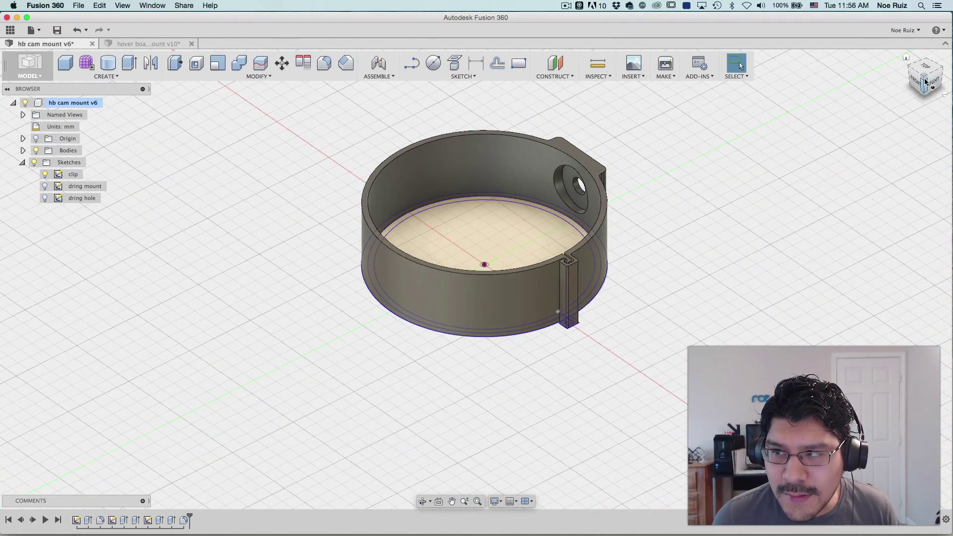
middle_drag(686, 286, 642, 320)
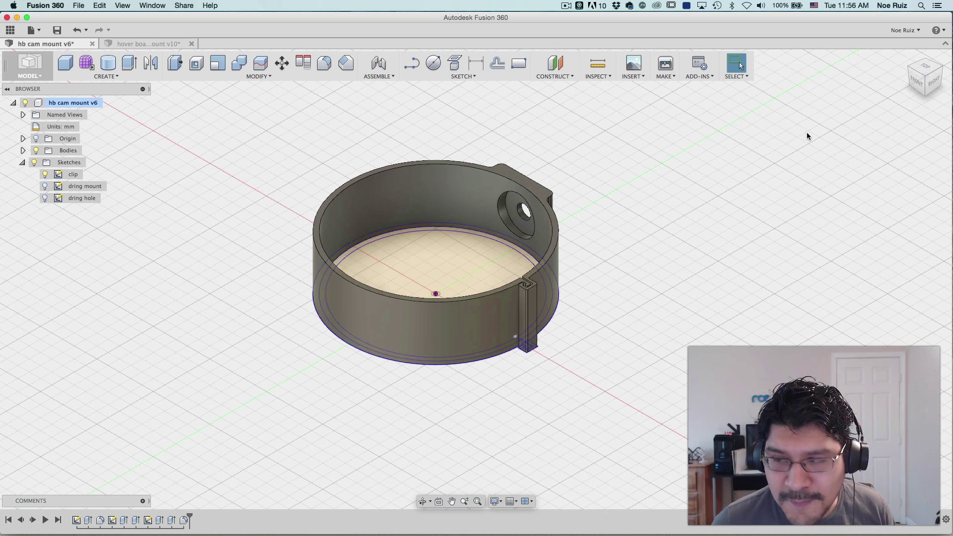
click(927, 68)
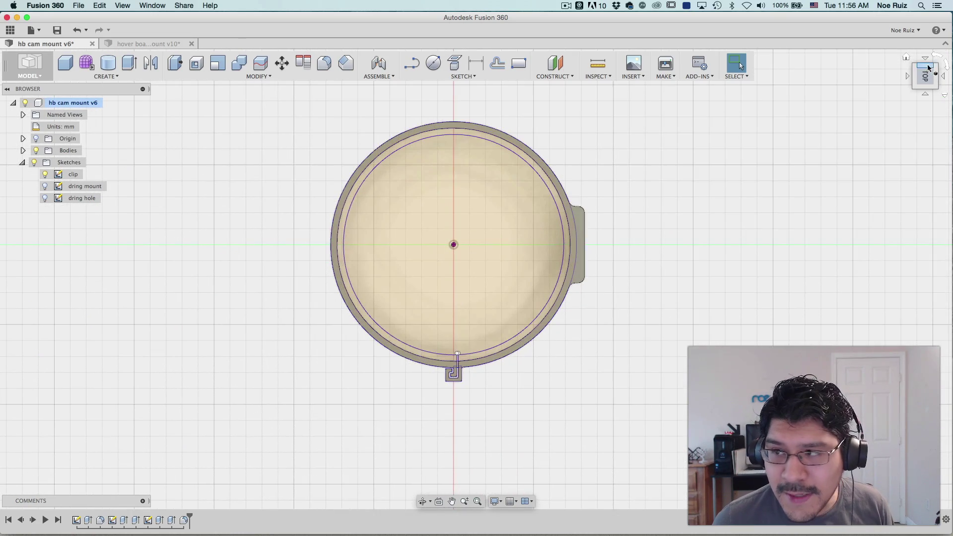
click(937, 55)
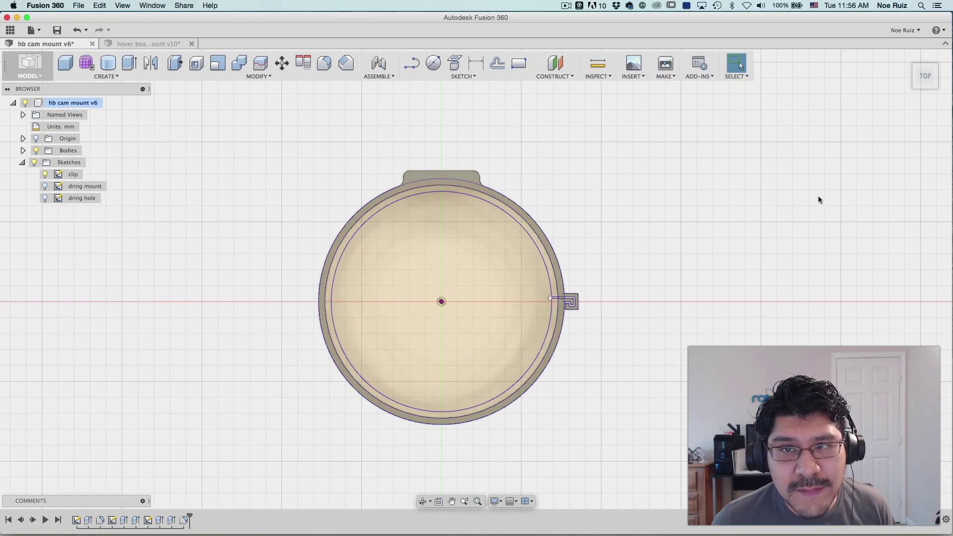